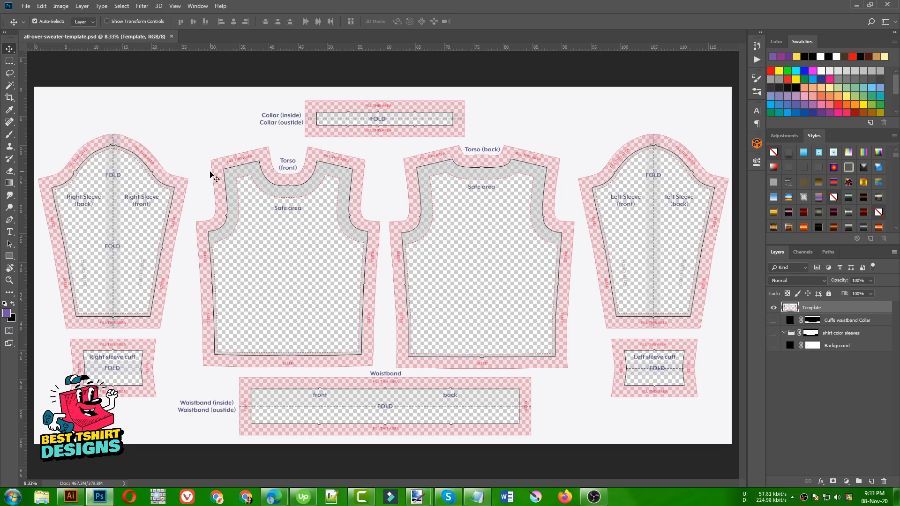
Check the pixel dimensions and resolution of the all-over-sweater-template image without changing them
left_click(61, 6)
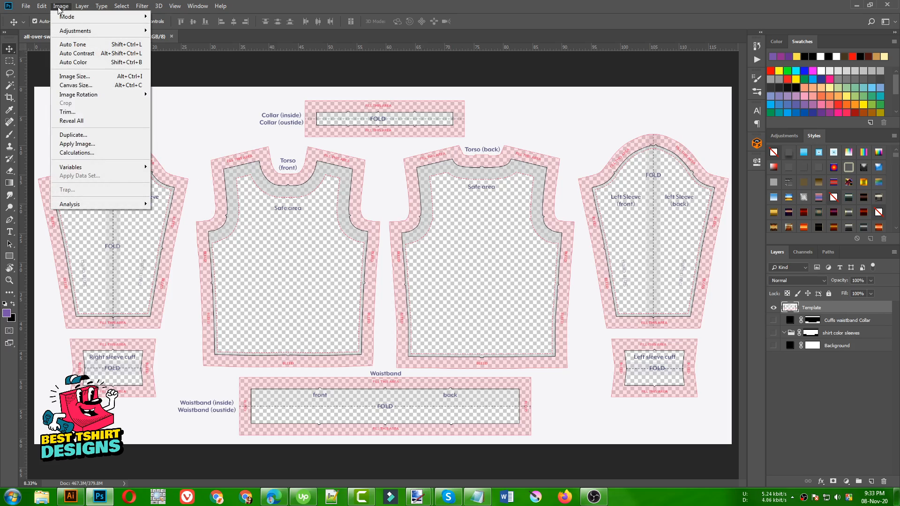
left_click(74, 76)
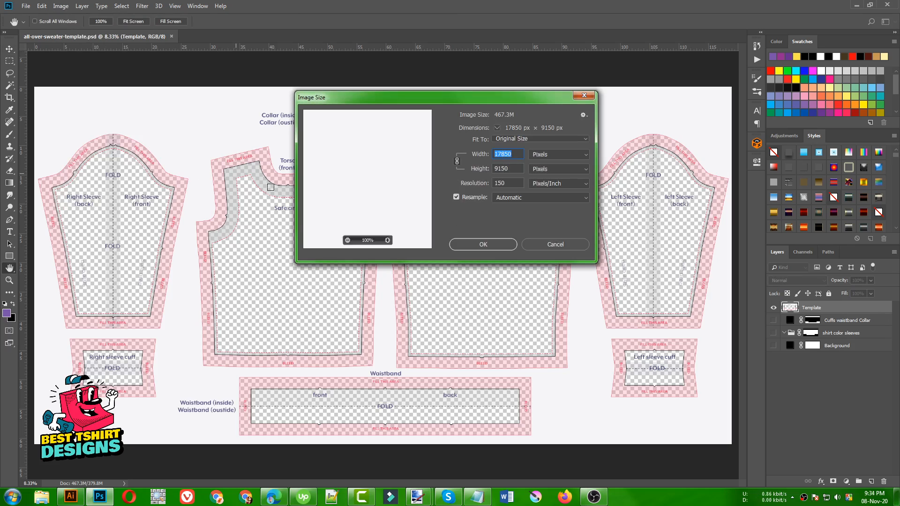
left_click(556, 245)
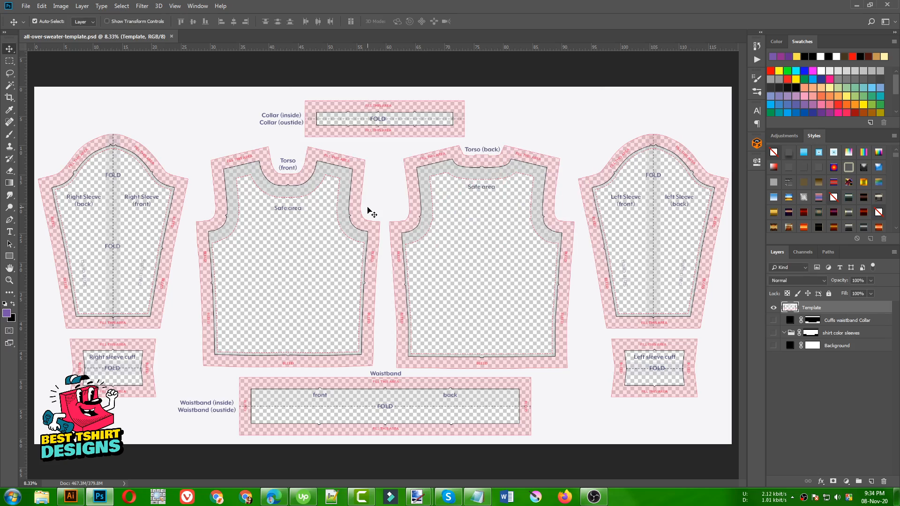
key("shift+ctrl+s")
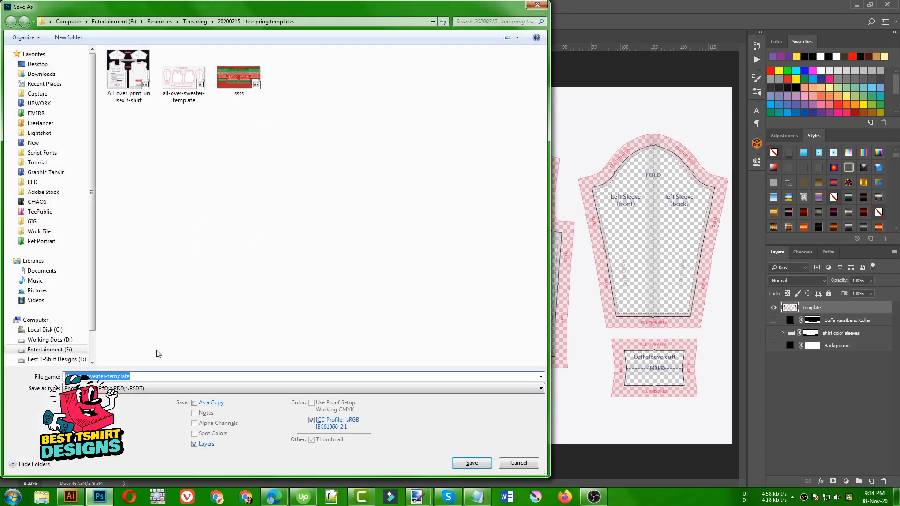
left_click(127, 388)
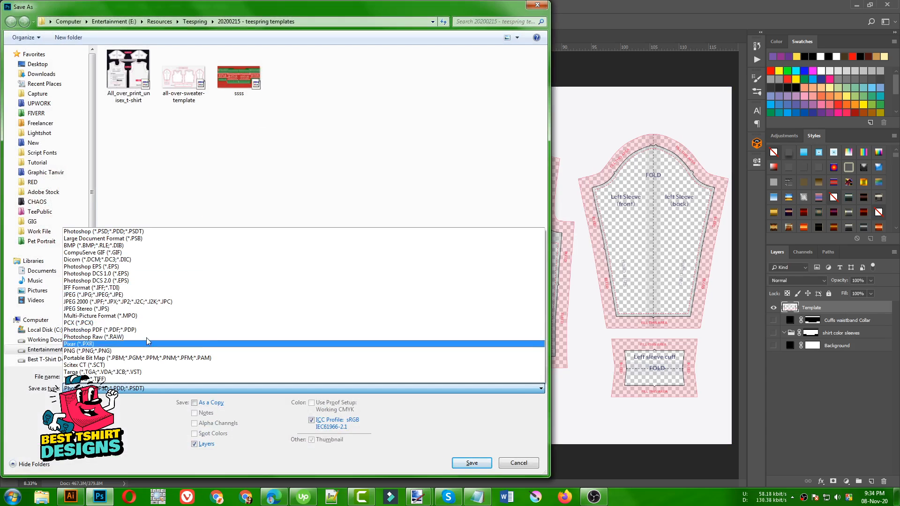
left_click(127, 351)
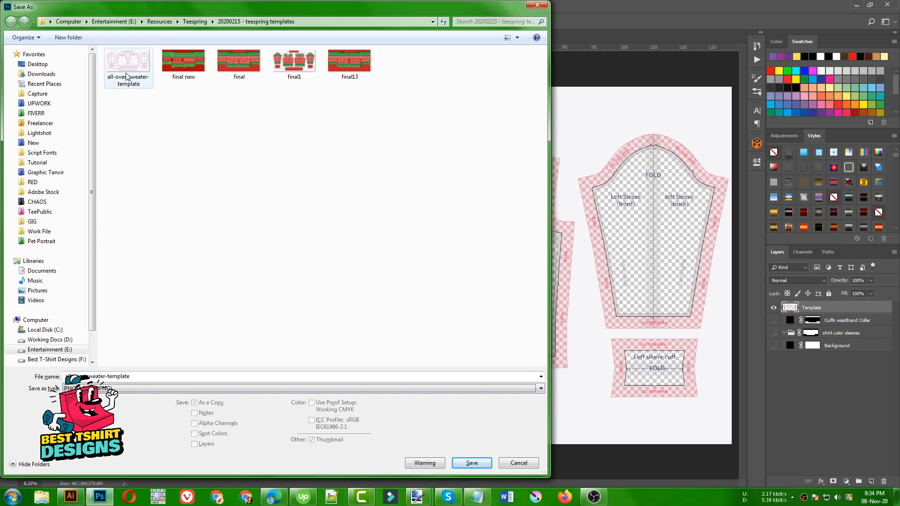
key("Escape")
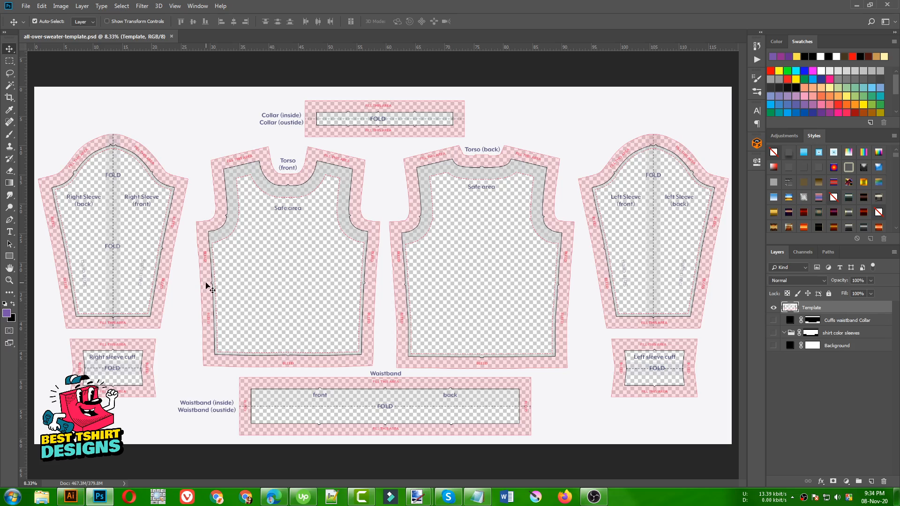
Switch to Illustrator and look over the Christmas illustrations in the 4505451.ai and 4588405.ai documents
left_click(71, 496)
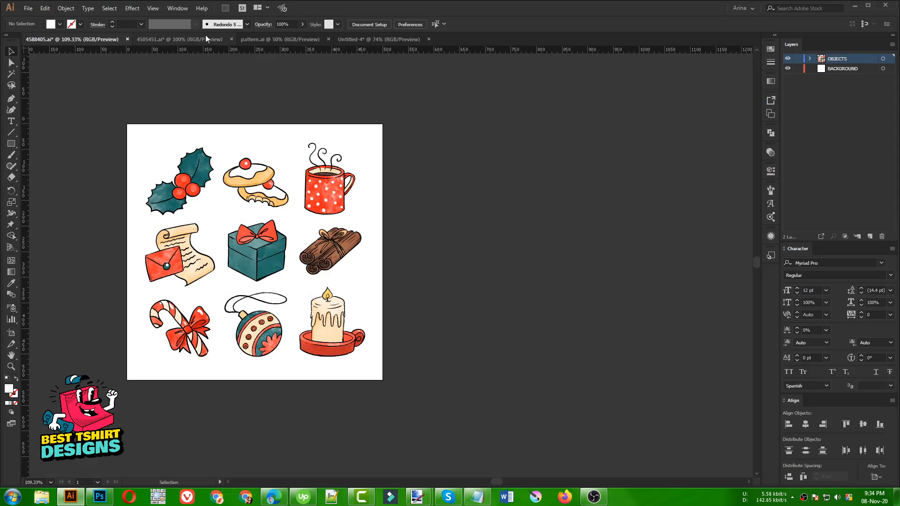
left_click(169, 40)
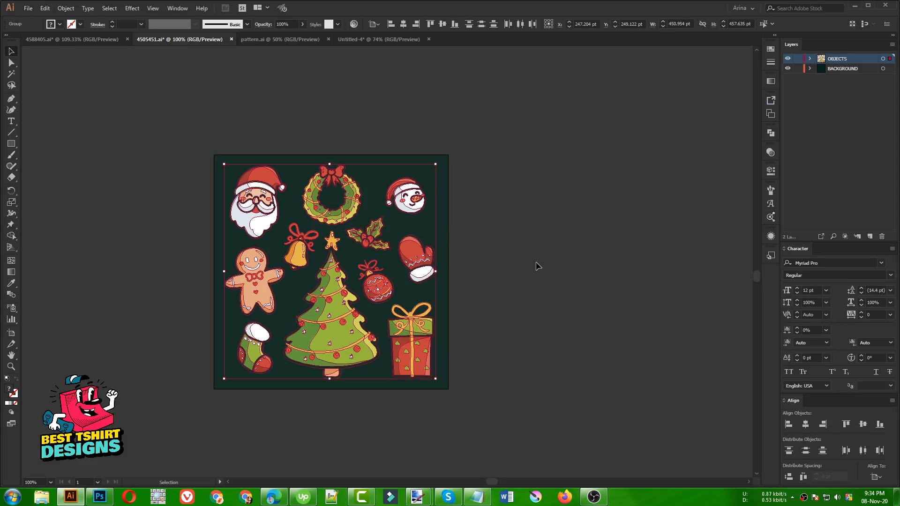
left_click(63, 39)
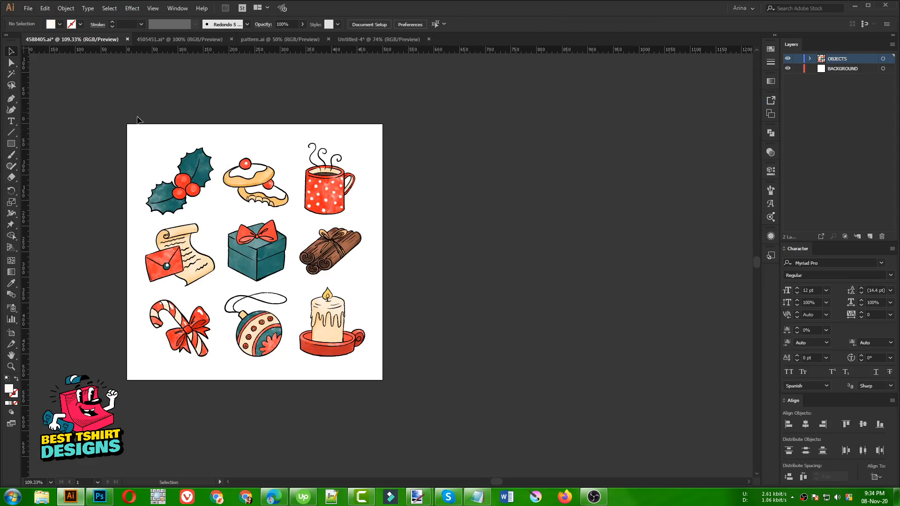
left_click_drag(105, 105, 418, 401)
left_click(443, 347)
left_click_drag(111, 95, 413, 400)
left_click(469, 391)
Switch to Photoshop and enter an image width of 2000 pixels to find the sweater template's proportional height
left_click(99, 496)
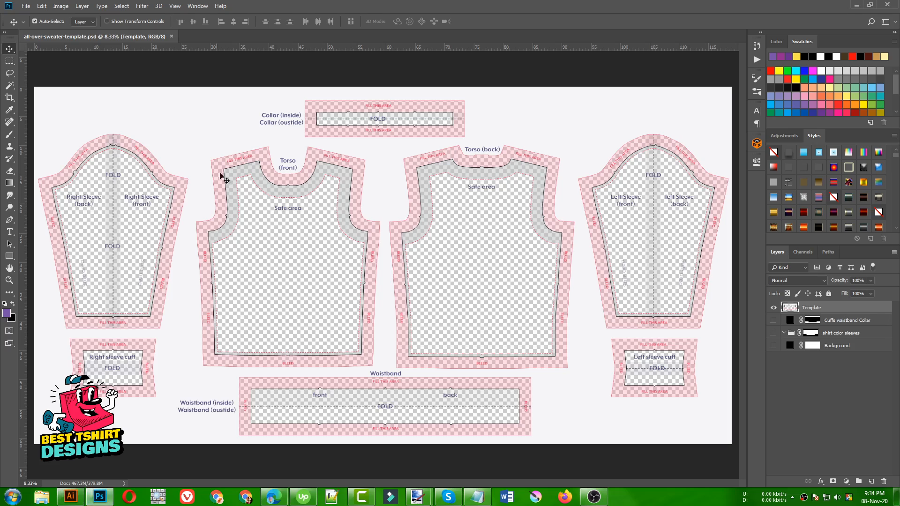
left_click(66, 5)
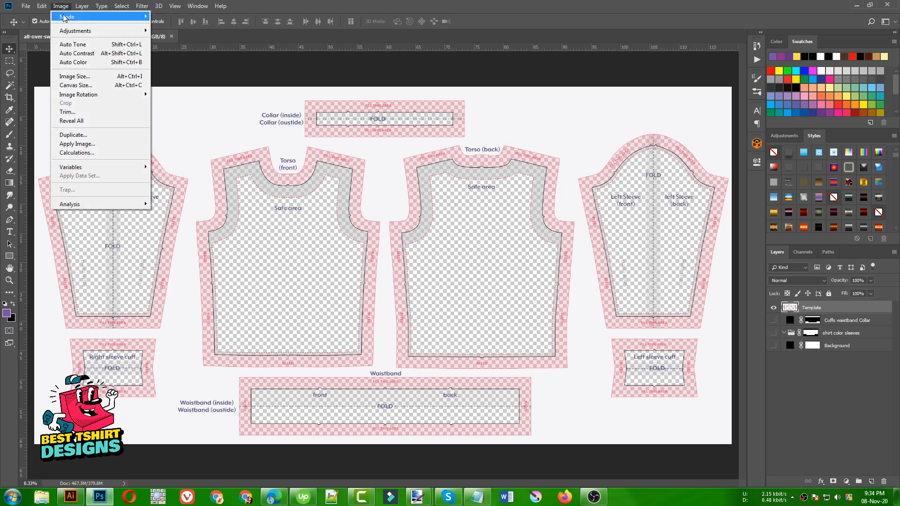
left_click(87, 78)
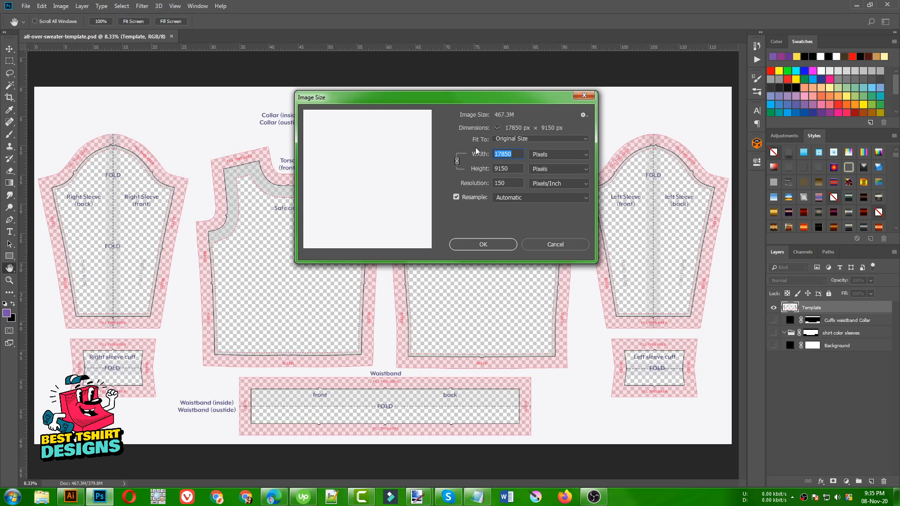
type("2")
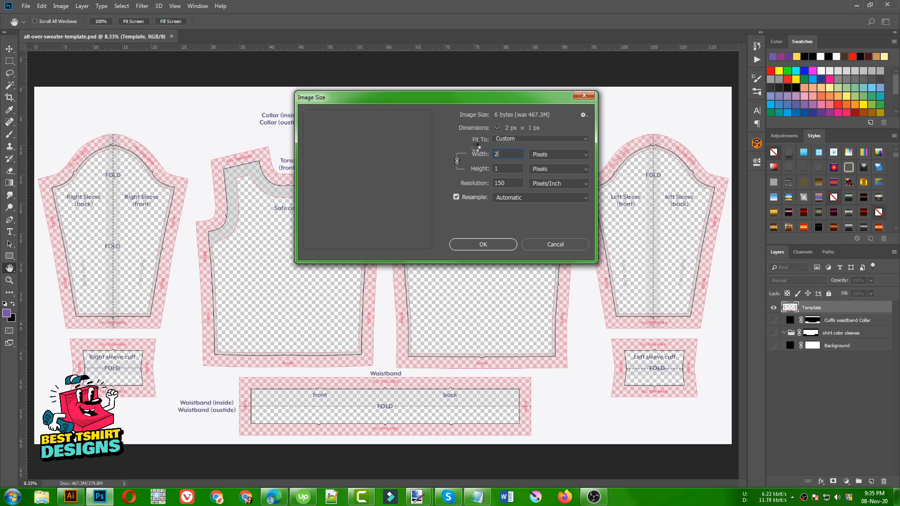
type("000")
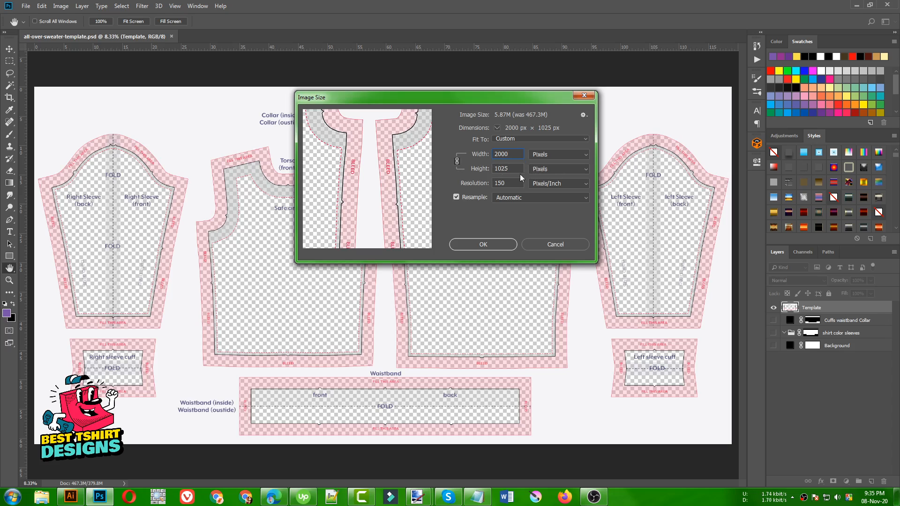
Switch to Illustrator and create a 2000 x 1025 px RGB document with 1 artboard and 300 ppi raster effects
left_click(71, 496)
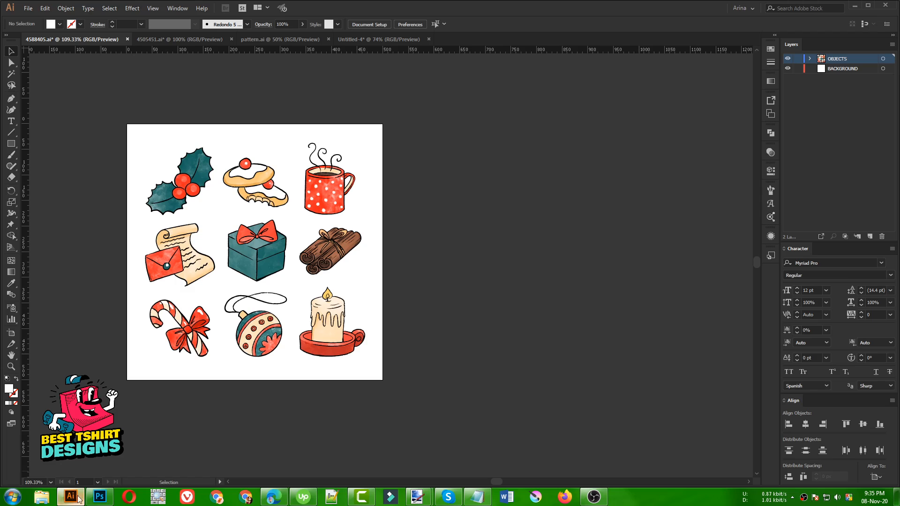
left_click(24, 10)
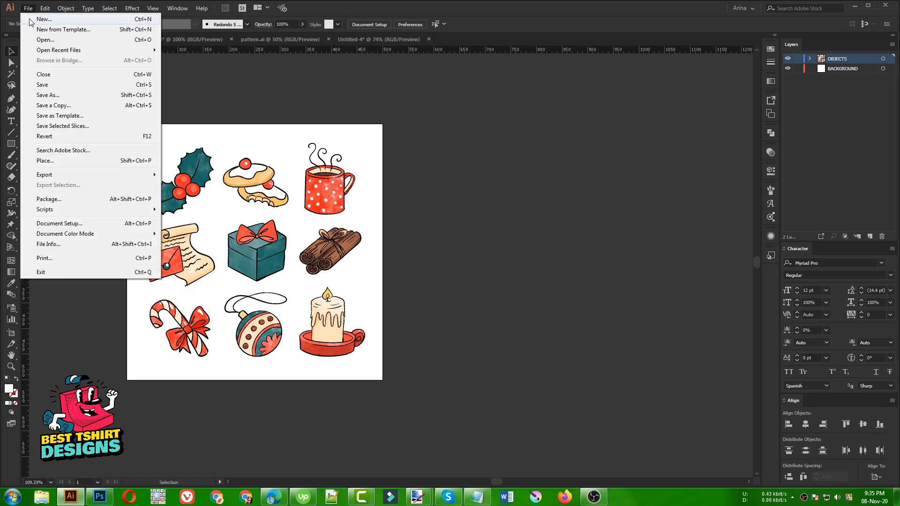
left_click(29, 20)
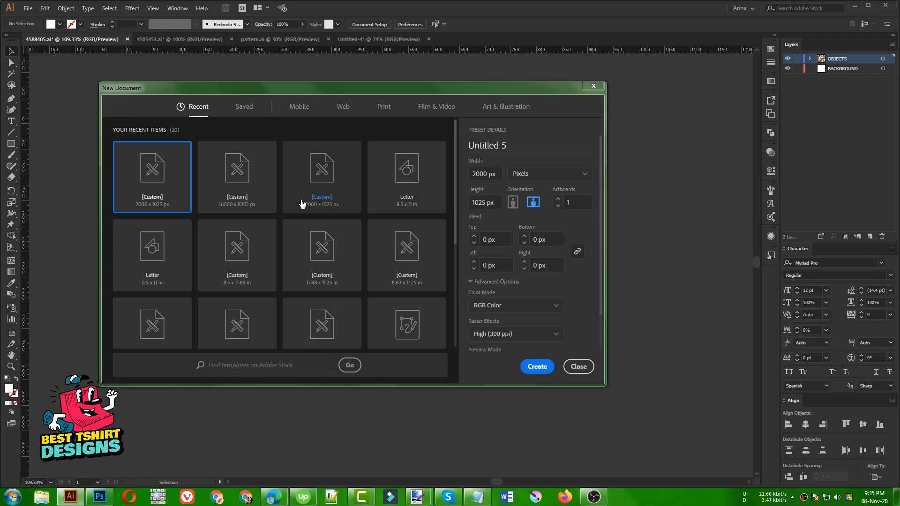
left_click(317, 184)
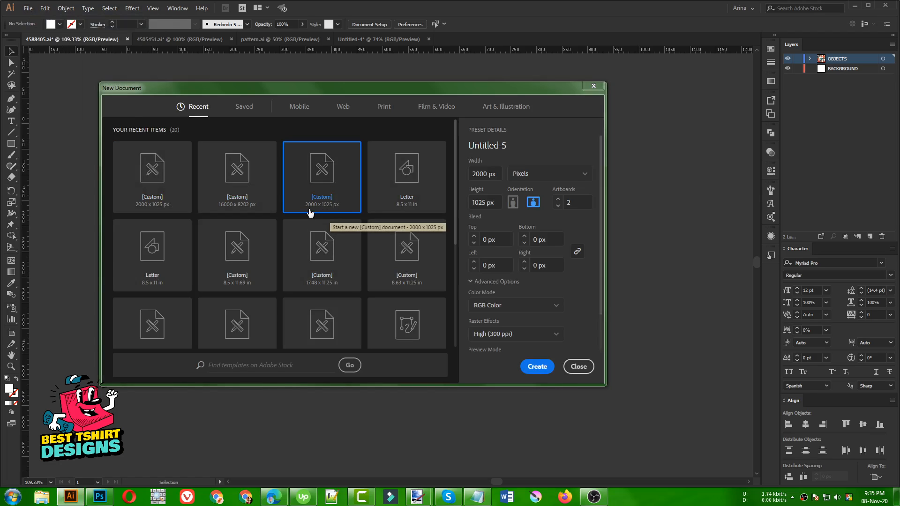
left_click(574, 204)
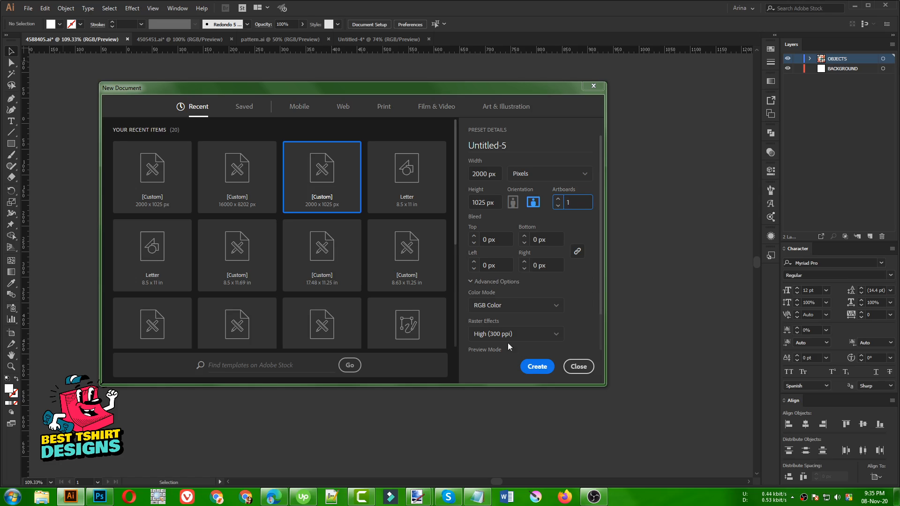
left_click(536, 367)
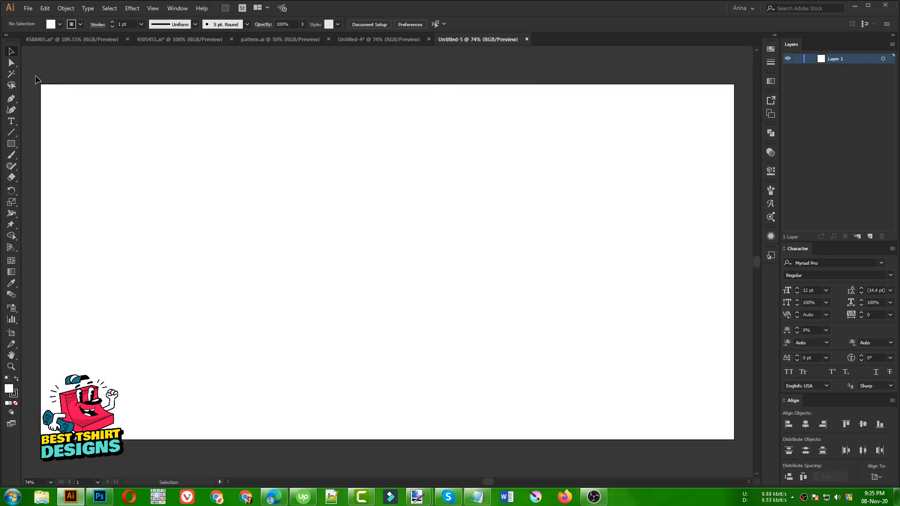
left_click_drag(36, 78, 528, 424)
left_click_drag(34, 78, 750, 463)
Place the all-over-sweater-template PNG image with its upper-left corner on the artboard's upper-left corner
key("ctrl")
key("ctrl+shift+p")
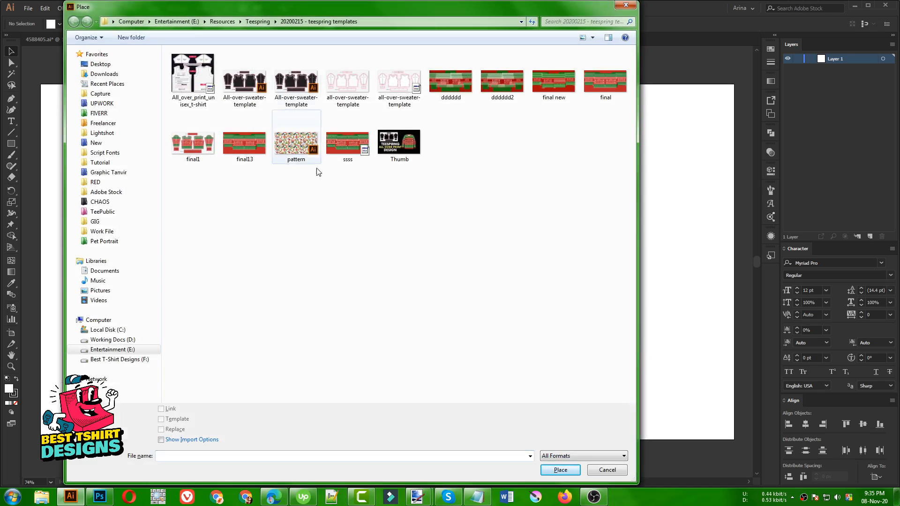
double_click(343, 77)
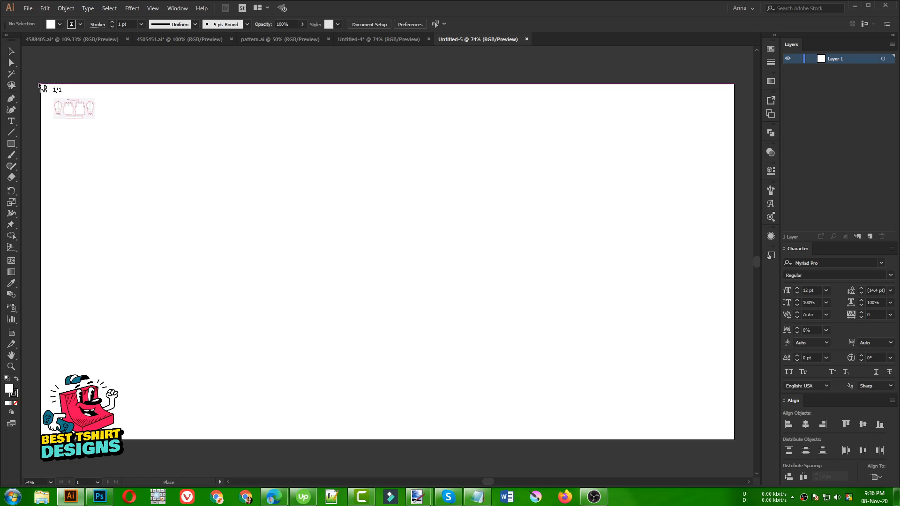
left_click(41, 85)
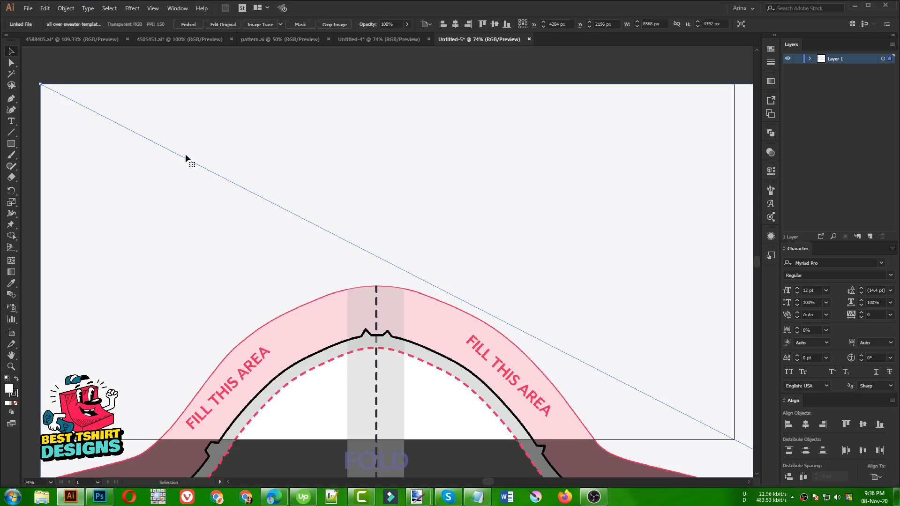
left_click(27, 9)
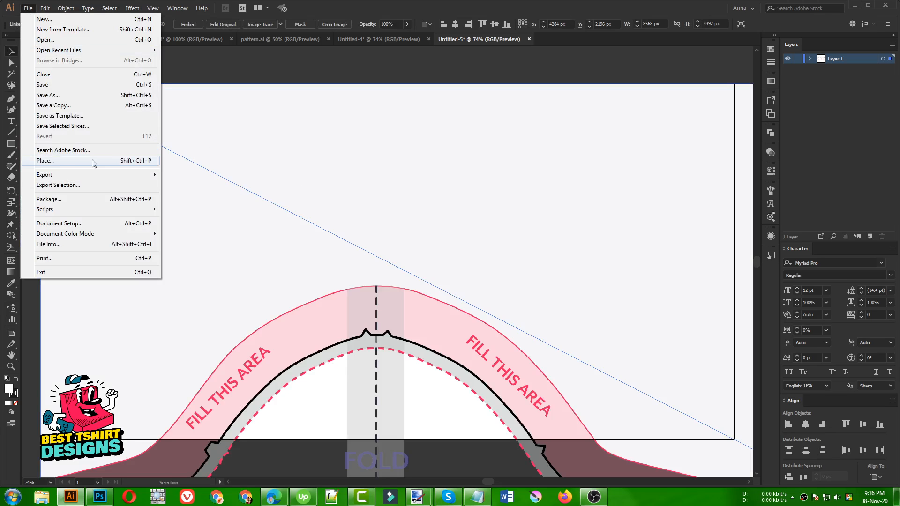
left_click(234, 152)
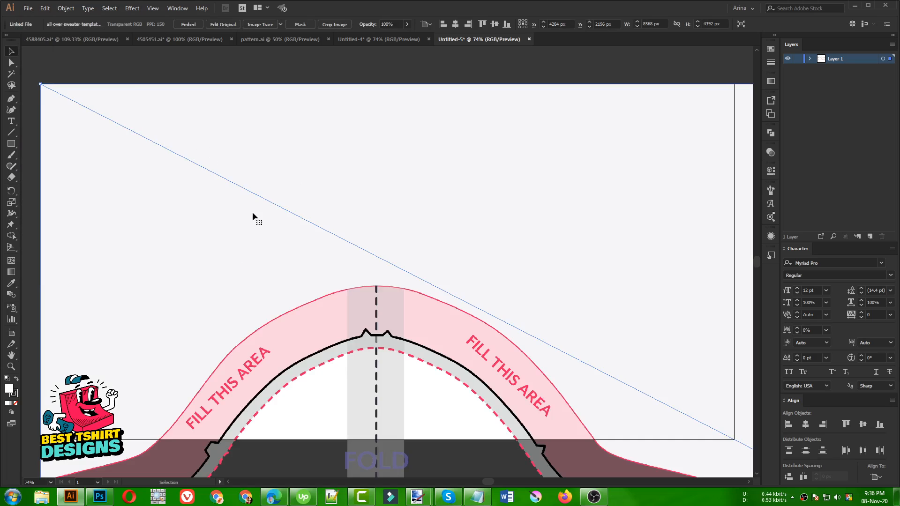
scroll(192, 197, "down", 1)
scroll(55, 95, "up", 4)
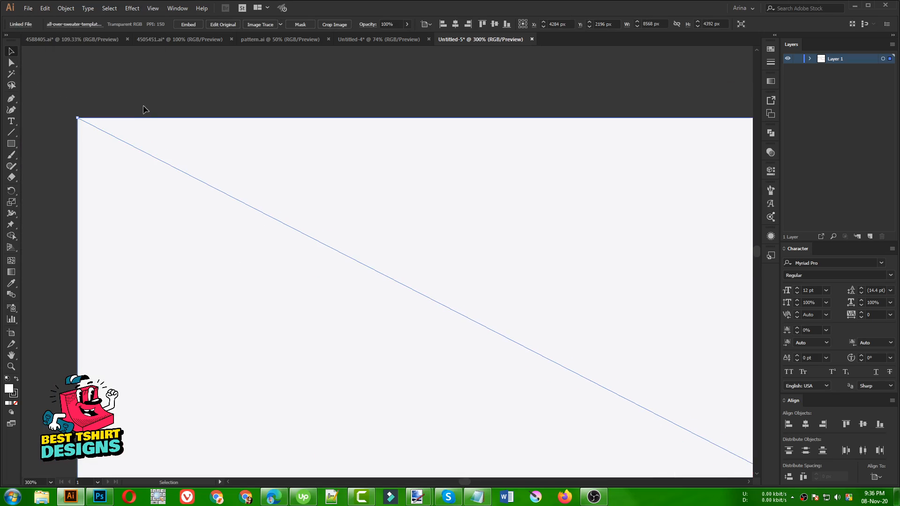
left_click(145, 109)
left_click_drag(120, 143, 85, 124)
Scale the placed sweater template down proportionally to 2000 px wide so it fits the artboard, and deselect it
scroll(78, 107, "down", 8)
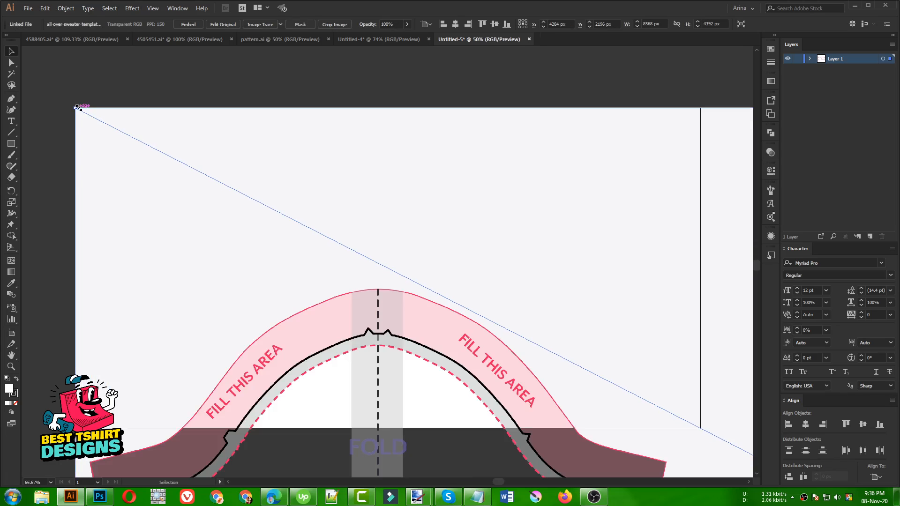
scroll(79, 109, "down", 1)
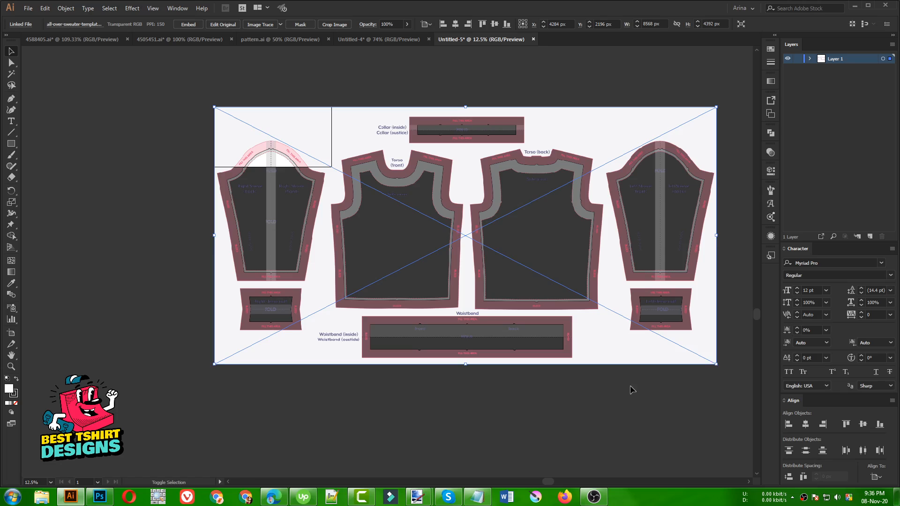
left_click(158, 497)
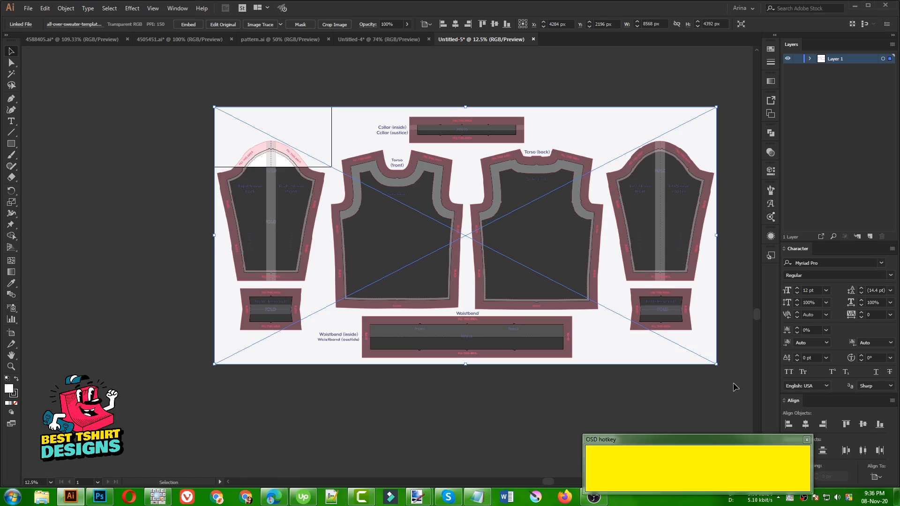
left_click(718, 364)
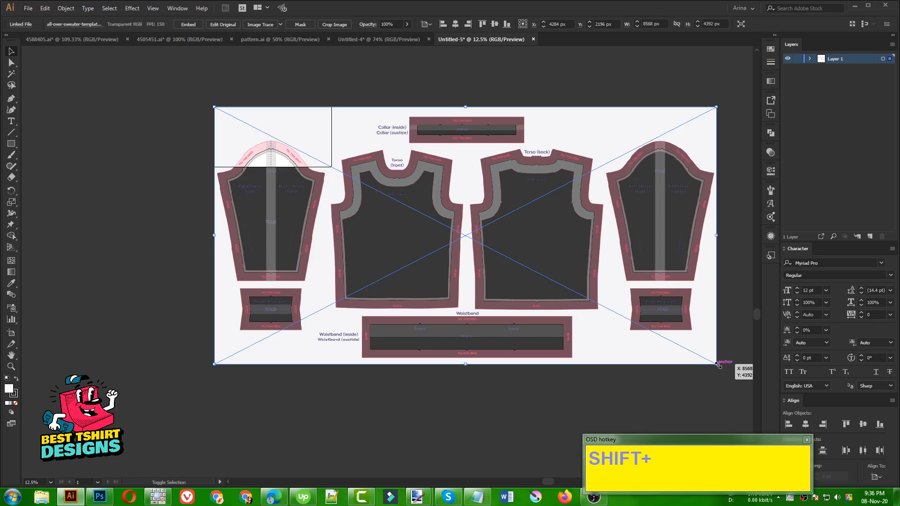
left_click_drag(718, 364, 332, 182)
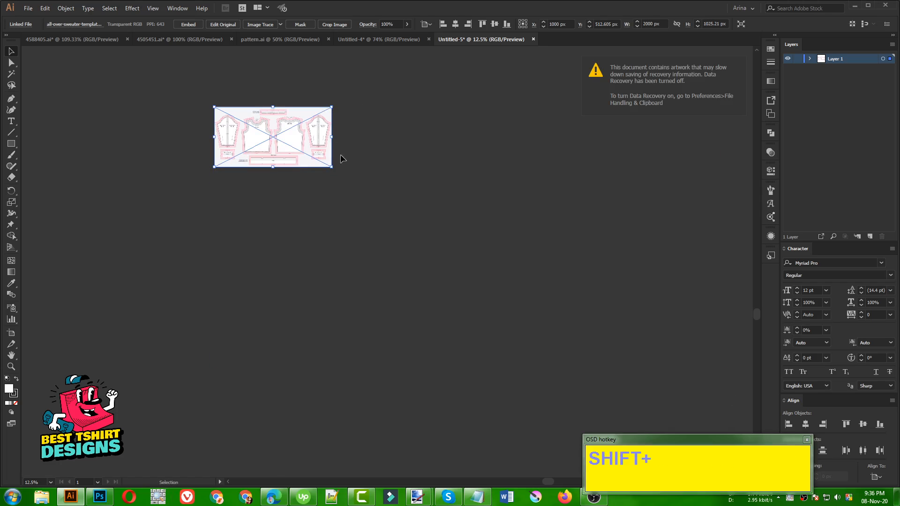
scroll(290, 118, "down", 4)
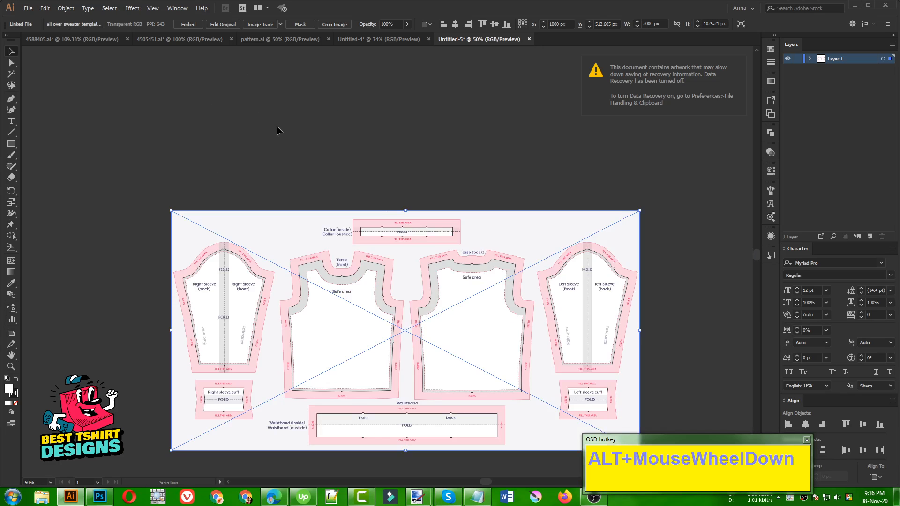
left_click(432, 199)
left_click_drag(448, 202, 422, 119)
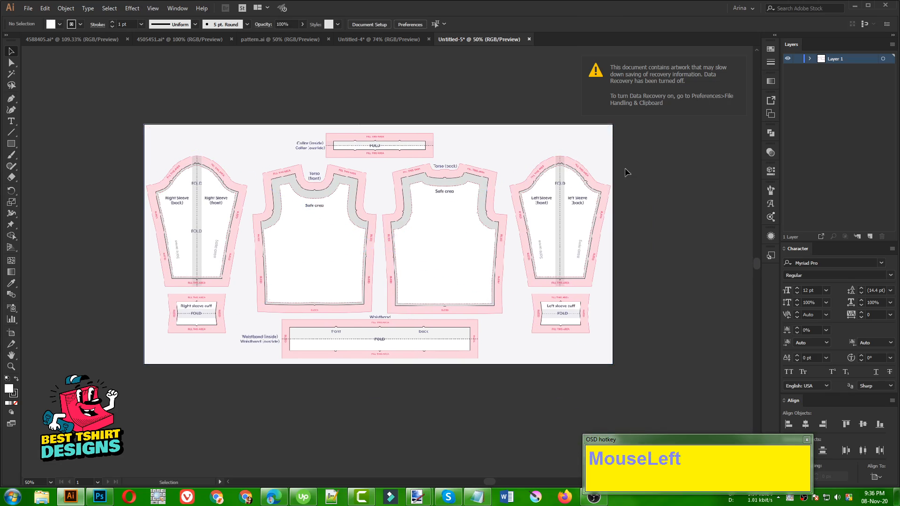
left_click(546, 268)
left_click(302, 453)
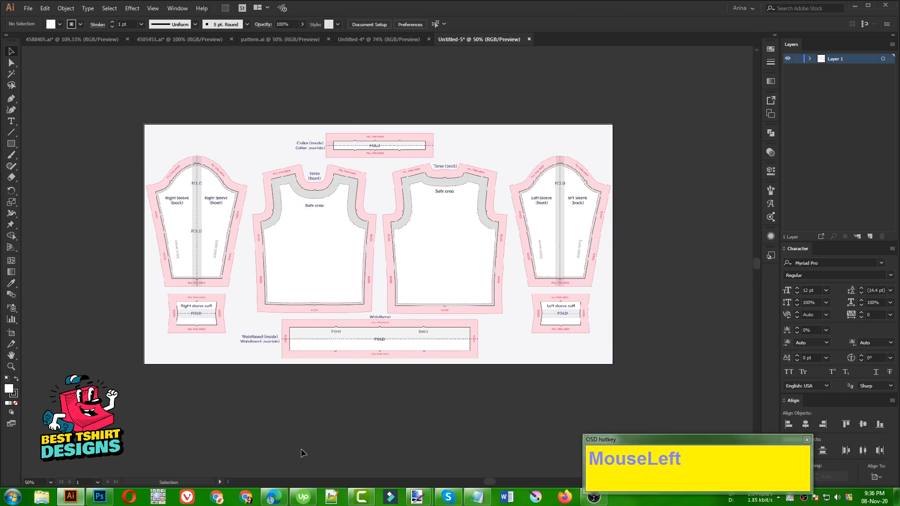
Lock the sweater template layer and add a new layer beneath it
left_click(99, 496)
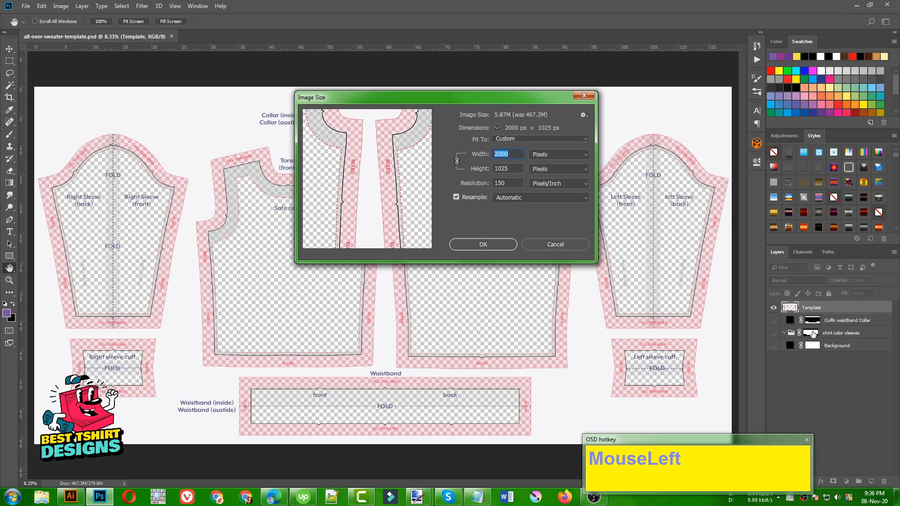
left_click(70, 496)
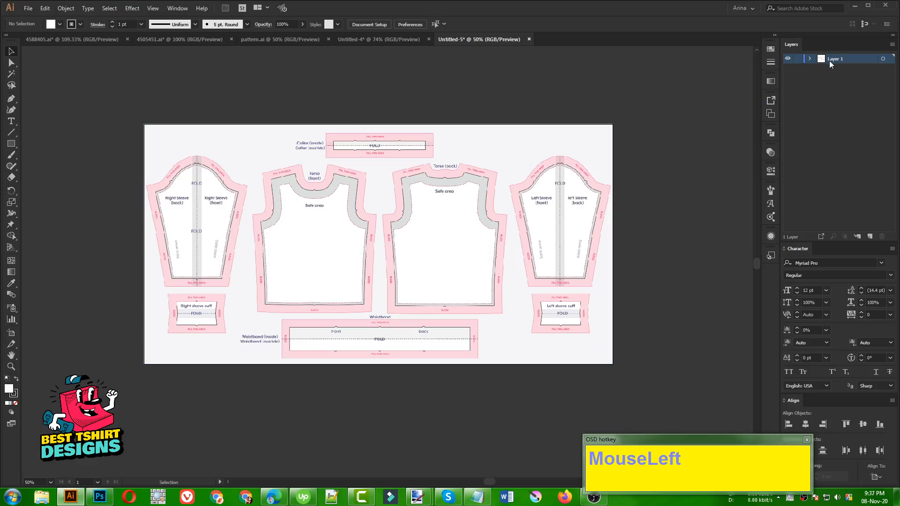
left_click(797, 59)
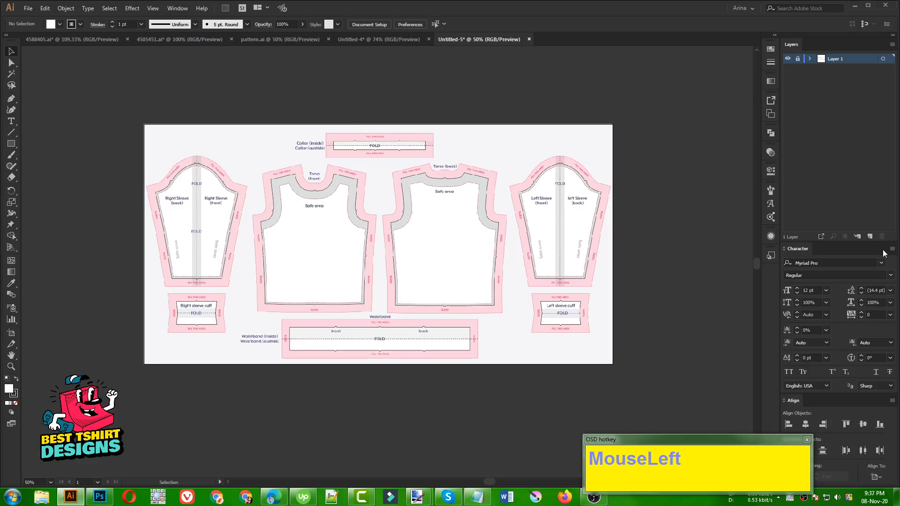
left_click(870, 236)
left_click_drag(826, 65, 822, 78)
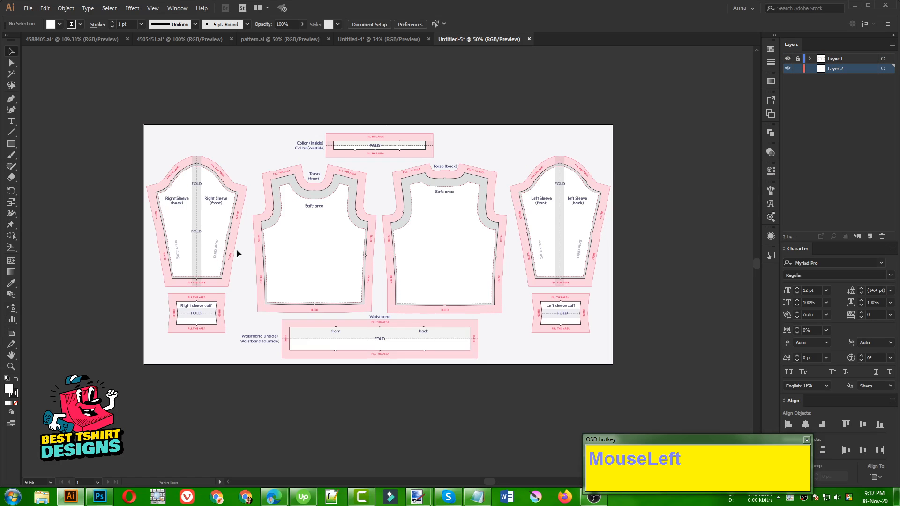
Create a 2000 x 1025 px rectangle on the new layer with a black fill and no stroke
left_click(10, 148)
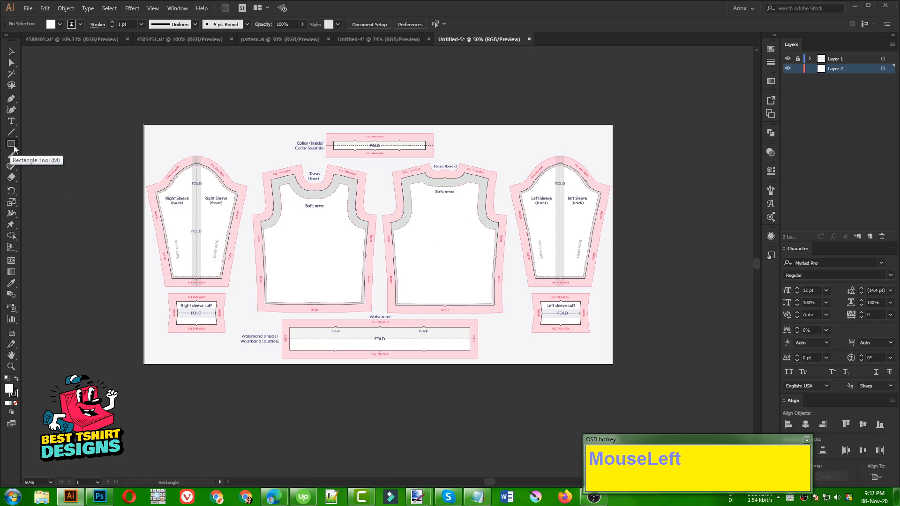
left_click(251, 181)
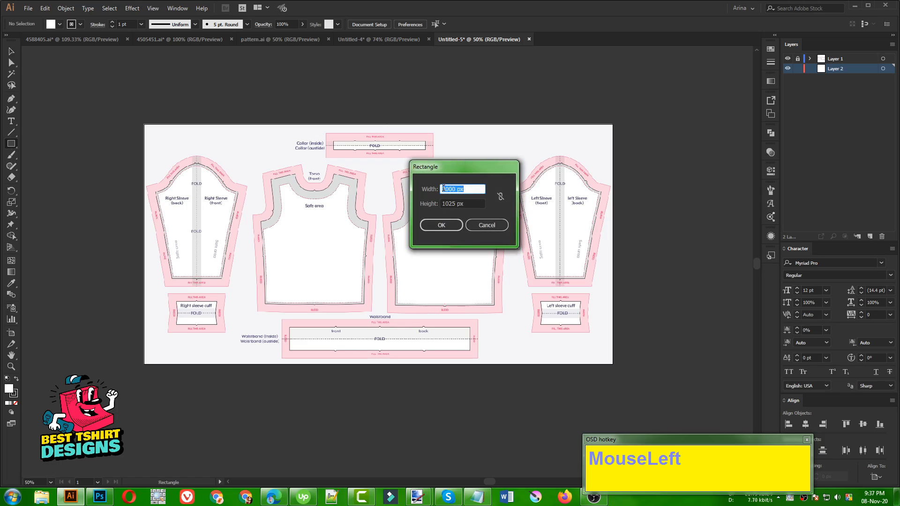
left_click(445, 226)
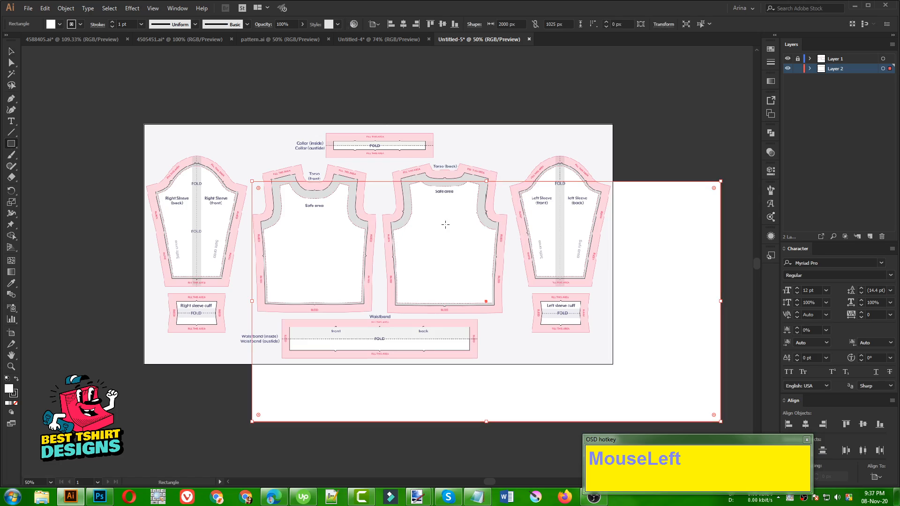
left_click(71, 27)
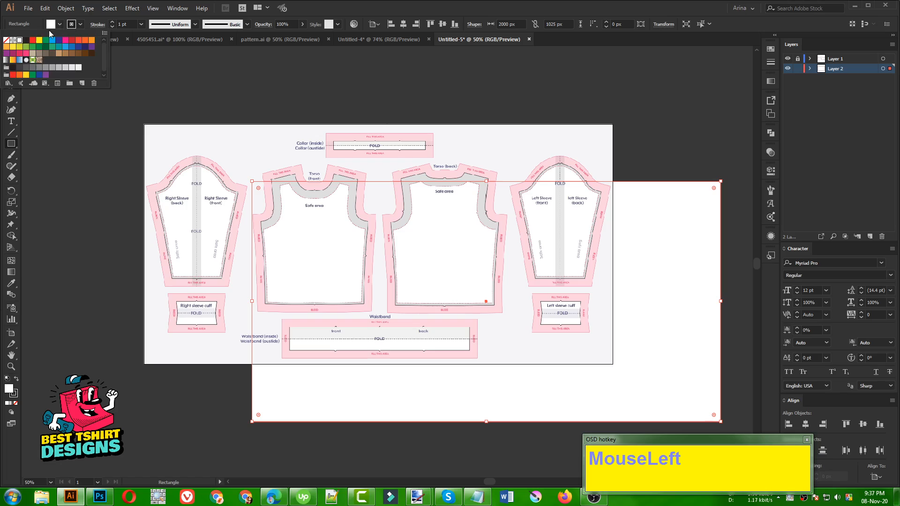
left_click(26, 41)
left_click(80, 24)
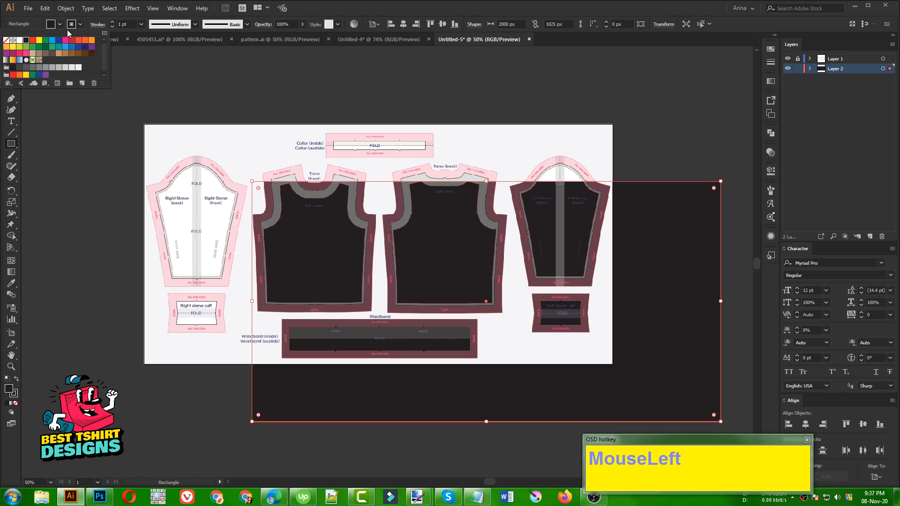
left_click(8, 40)
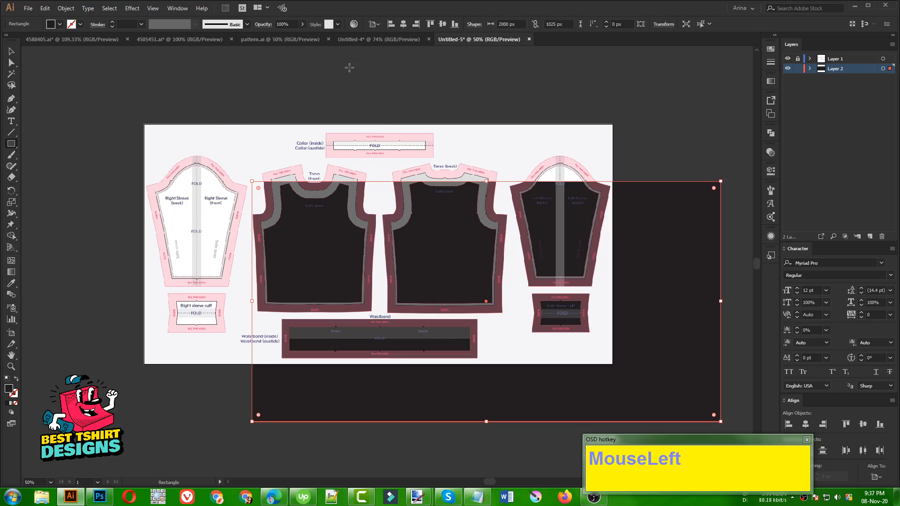
Centre the black rectangle horizontally and vertically on the artboard and lock its layer
left_click(372, 24)
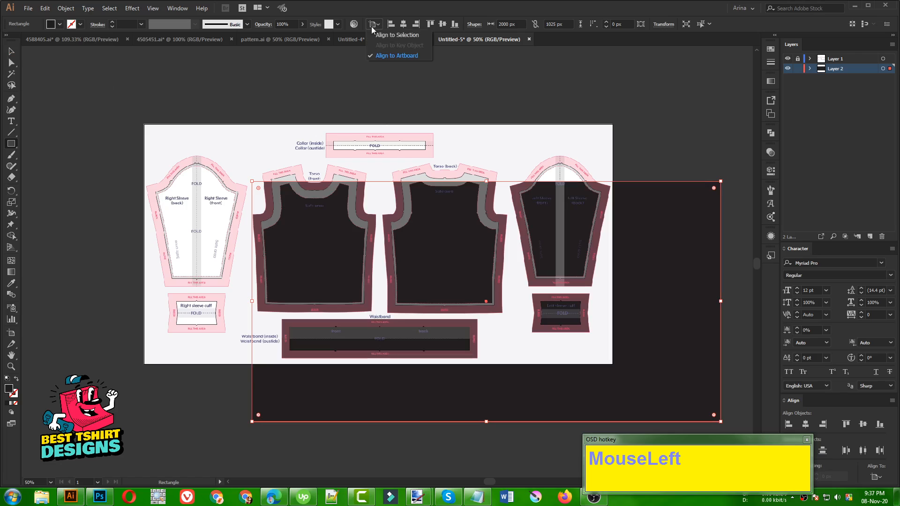
left_click(409, 56)
left_click(403, 25)
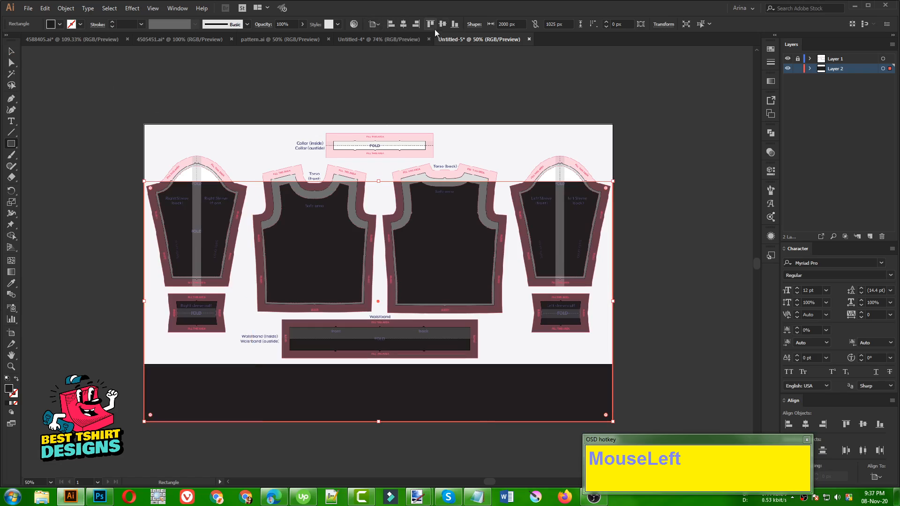
left_click(442, 24)
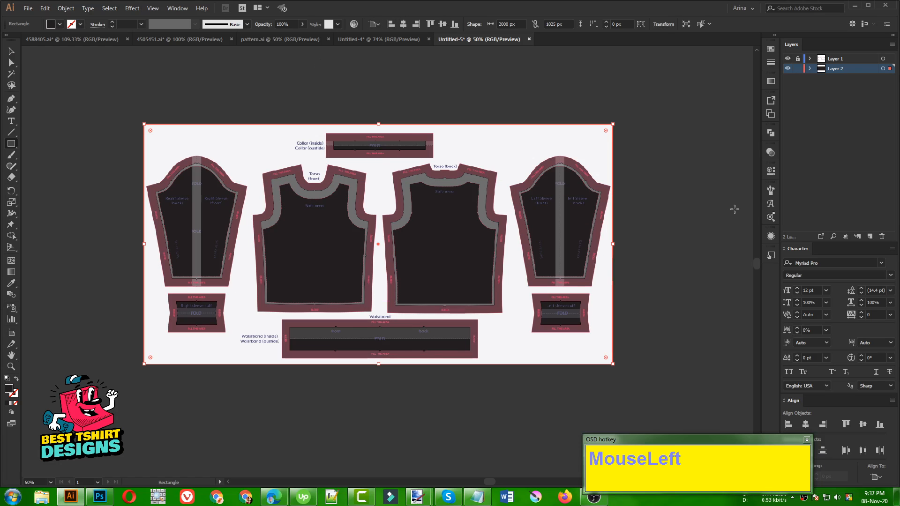
key("v")
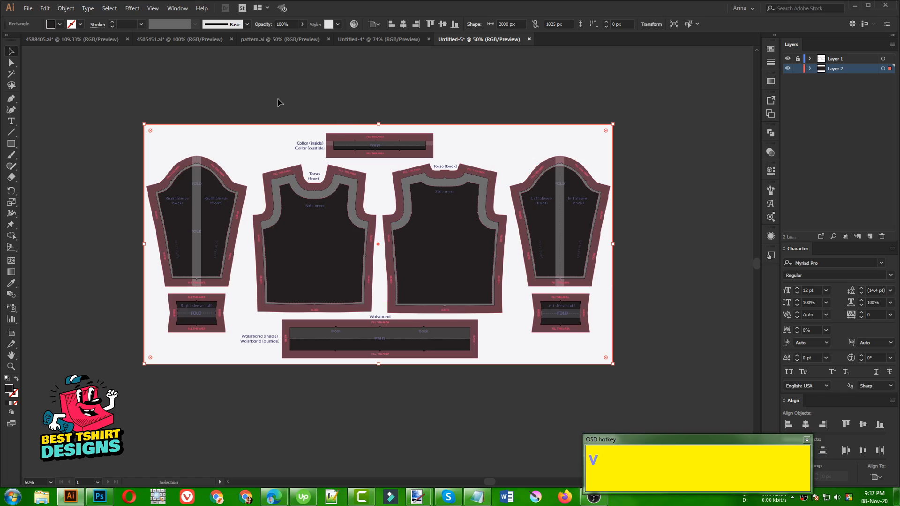
left_click(797, 69)
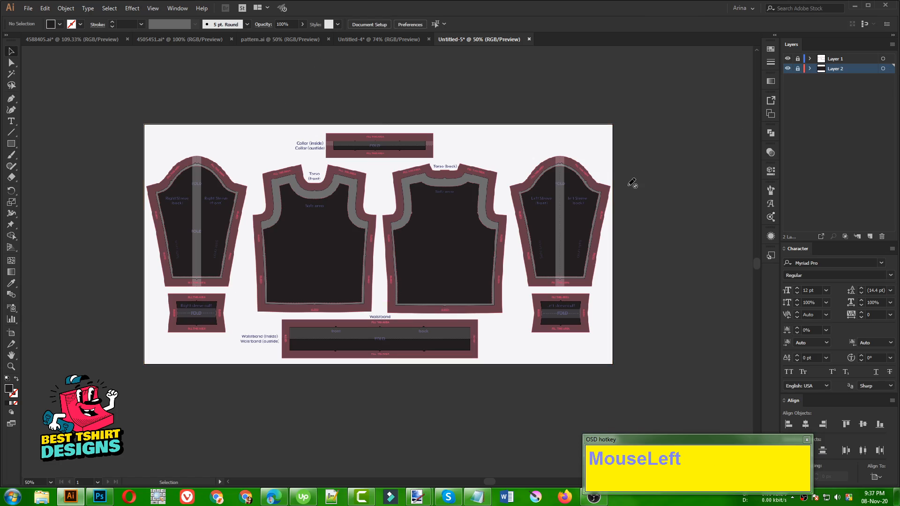
Add another layer and place it between the template layer and the black background layer
left_click(827, 61)
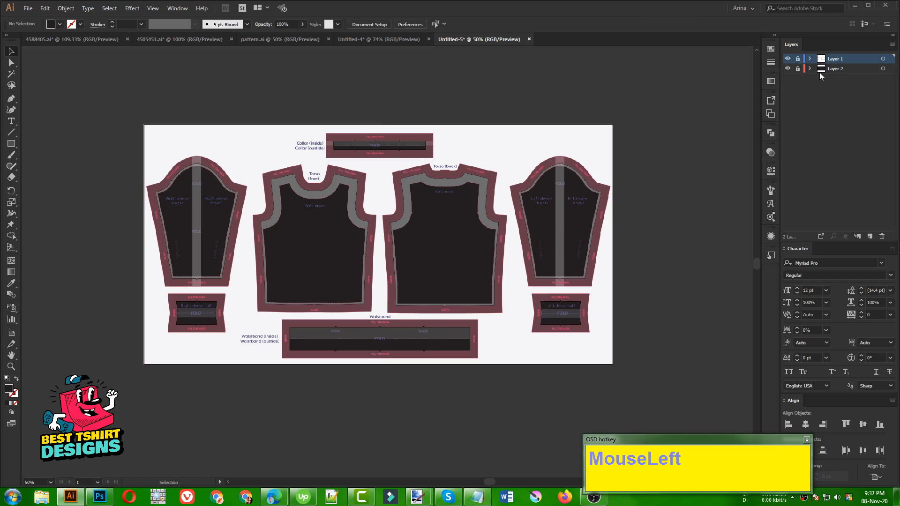
left_click(822, 74)
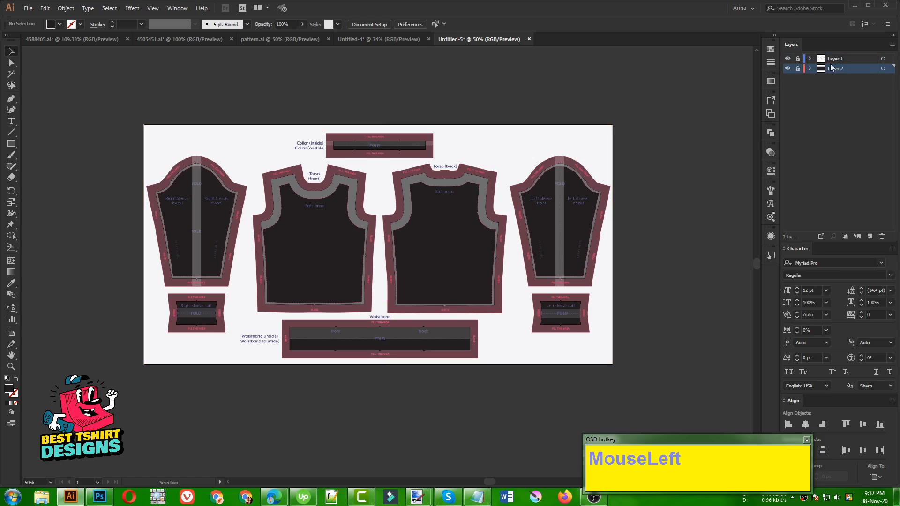
left_click(832, 61)
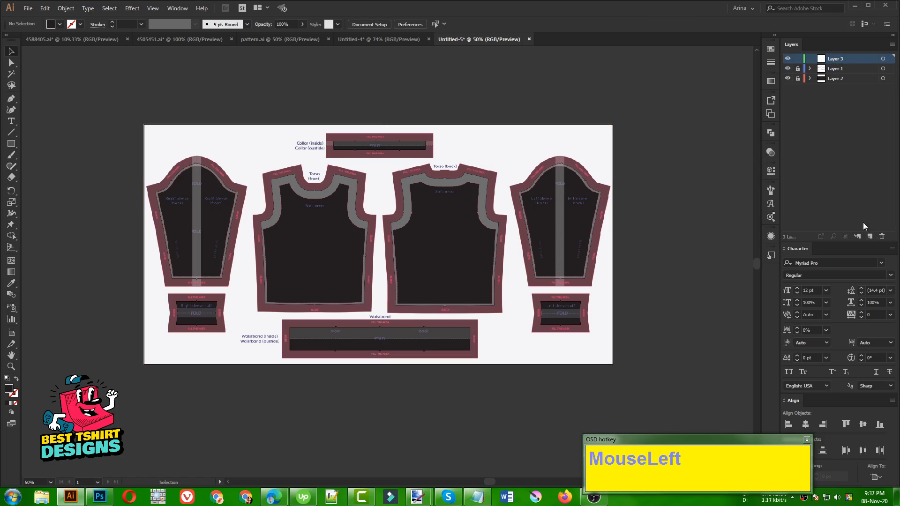
left_click_drag(843, 62, 839, 76)
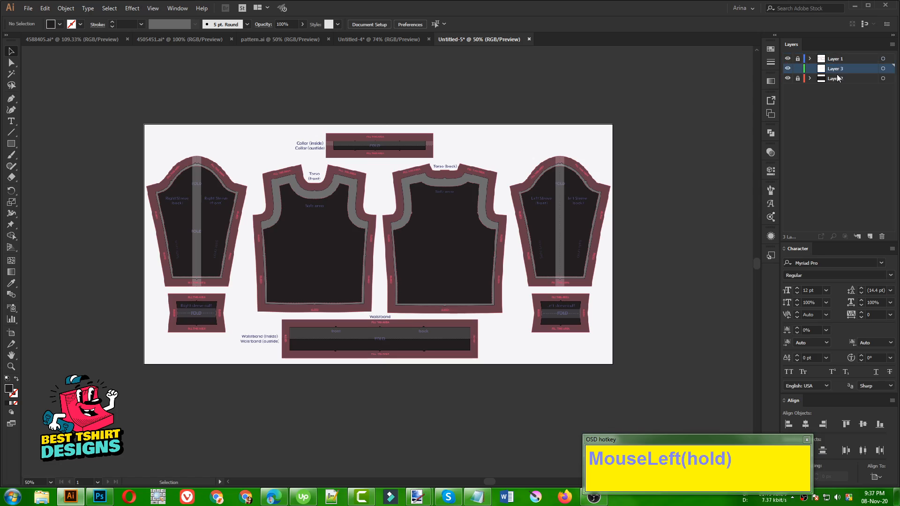
Check the template and background layers by toggling their visibility, leaving only the template layer hidden
left_click(787, 58)
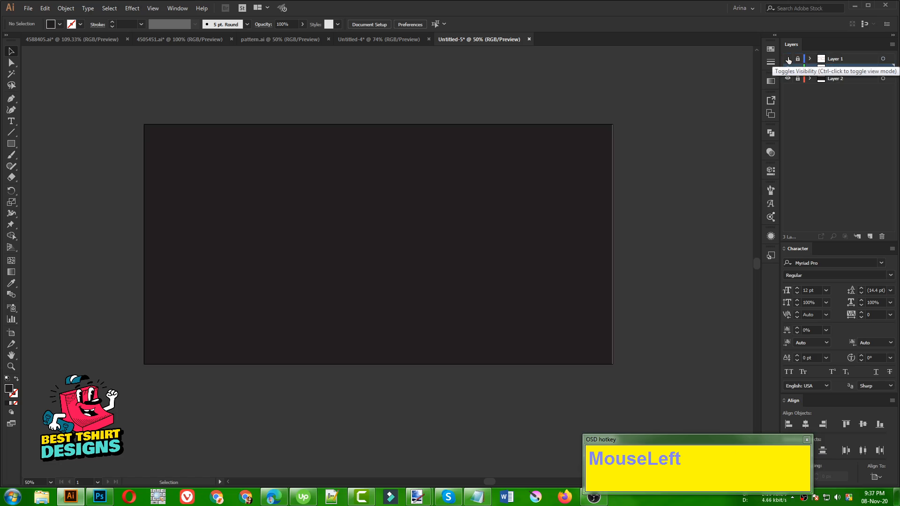
left_click(788, 58)
left_click(788, 78)
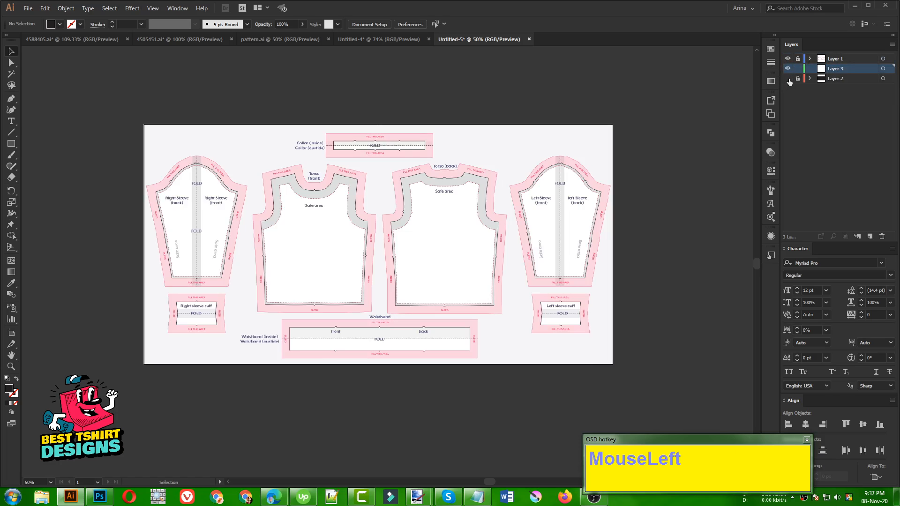
left_click(788, 78)
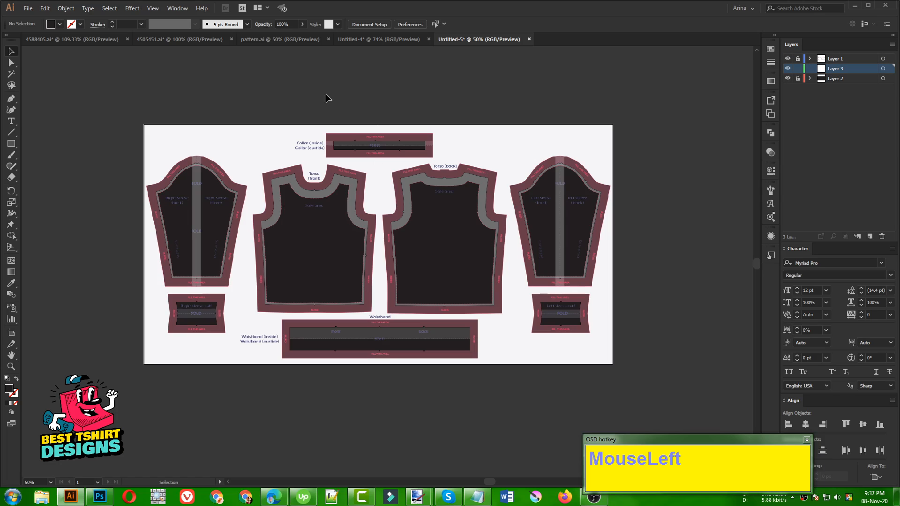
left_click(787, 59)
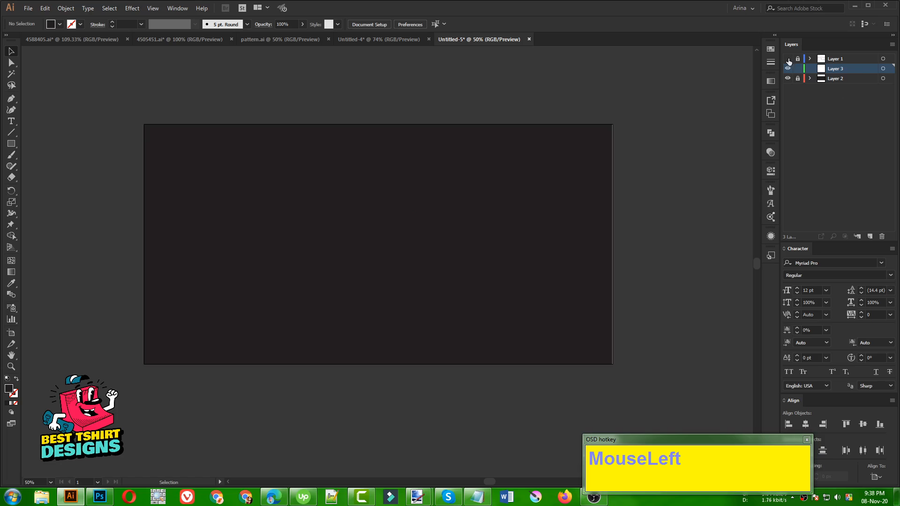
scroll(340, 250, "up", 2)
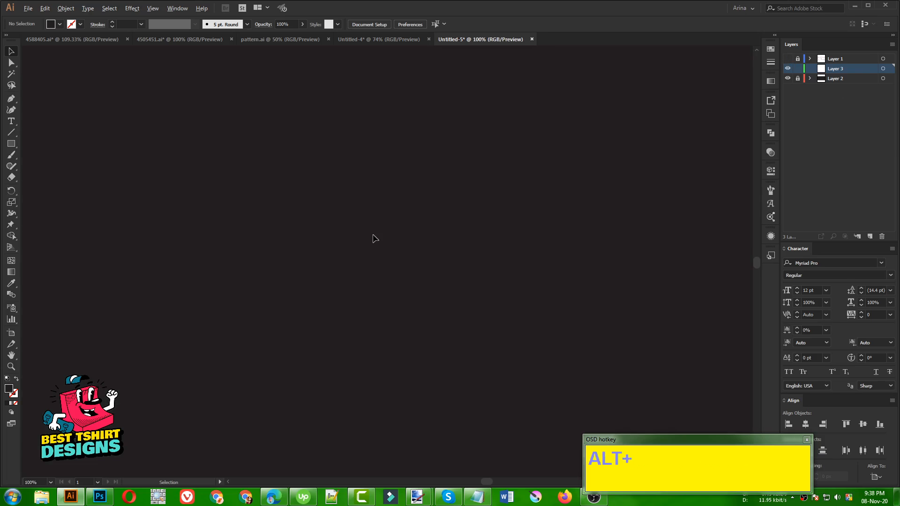
scroll(375, 238, "down", 1)
scroll(187, 129, "up", 1)
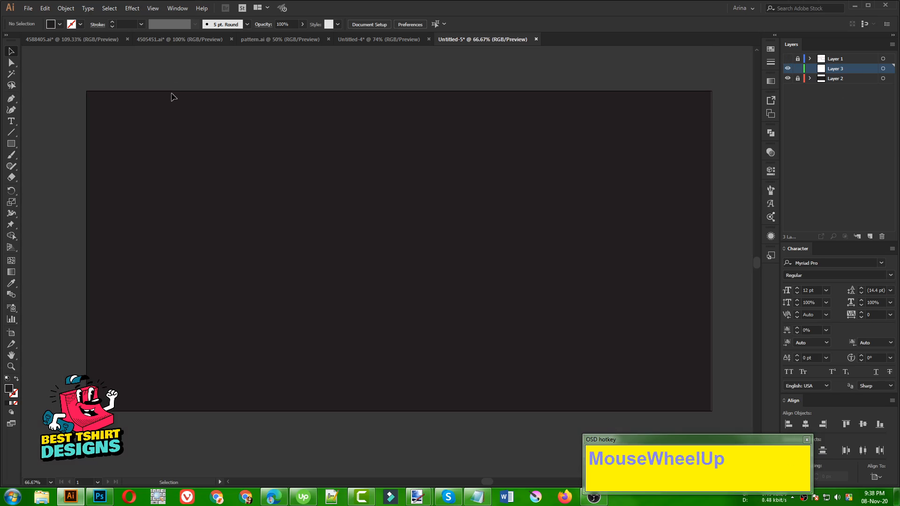
Copy all the Christmas illustrations from 4505451.ai and paste them onto the middle layer of Untitled-5
left_click(148, 39)
left_click_drag(178, 125, 449, 411)
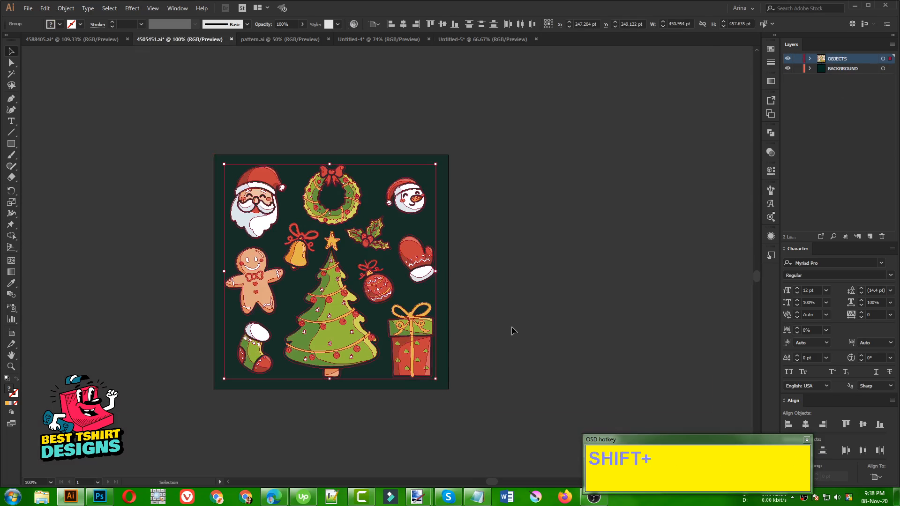
key("ctrl+c")
left_click(468, 39)
key("ctrl+v")
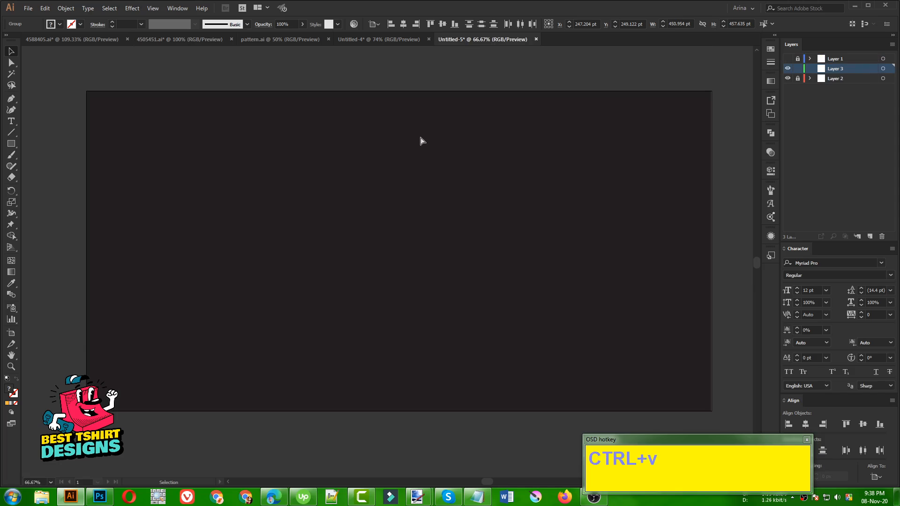
left_click(221, 85)
Copy all nine illustrations from 4588405.ai into Untitled-5 and place them on the left part of the artboard
left_click(89, 41)
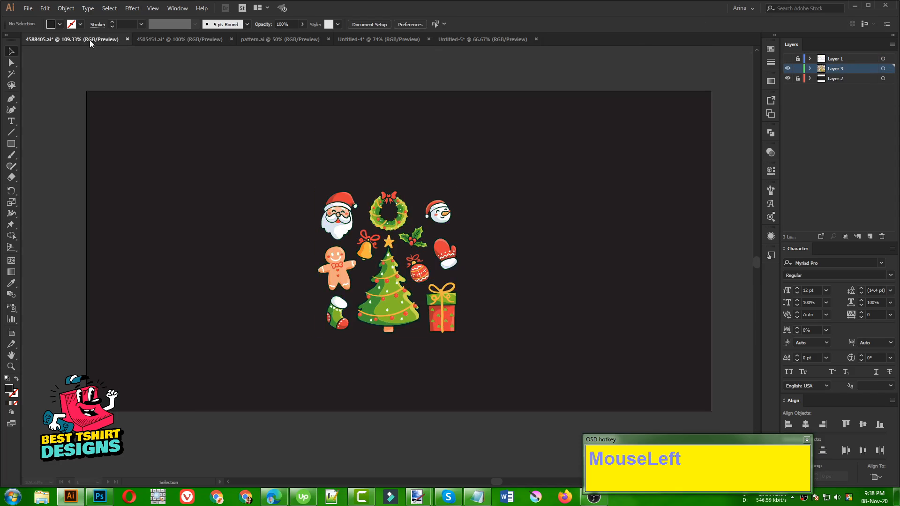
left_click_drag(108, 112, 417, 411)
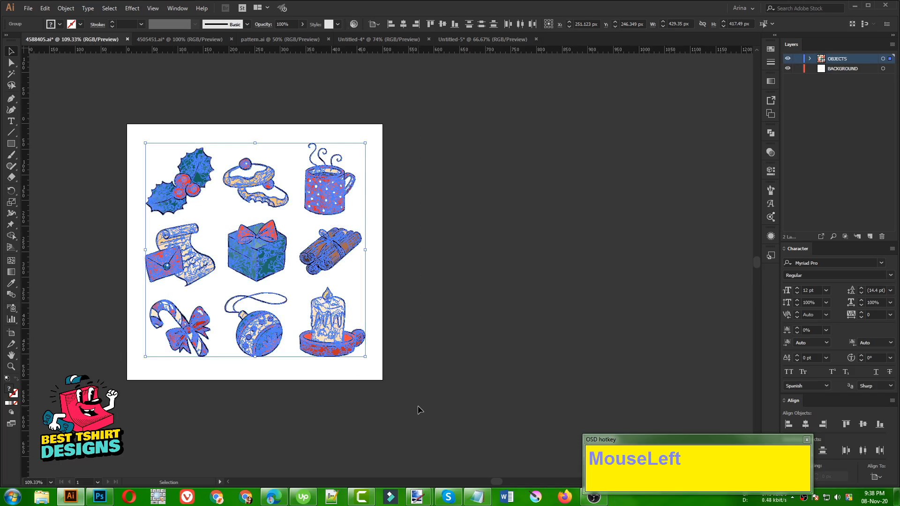
left_click(484, 40)
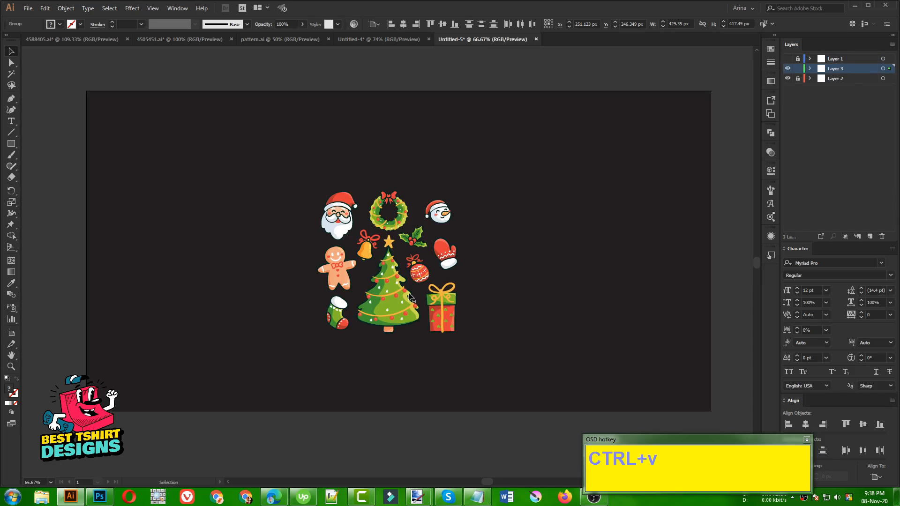
left_click_drag(410, 264, 217, 260)
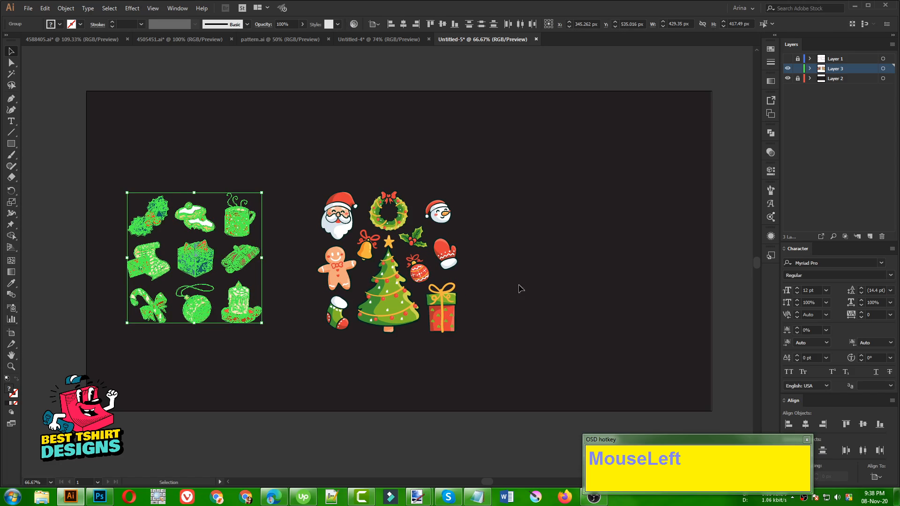
left_click(518, 285)
Move the whole group of Santa and Christmas tree illustrations to the artboard's upper right area
left_click_drag(286, 188, 527, 359)
left_click_drag(389, 308, 619, 241)
left_click(438, 291)
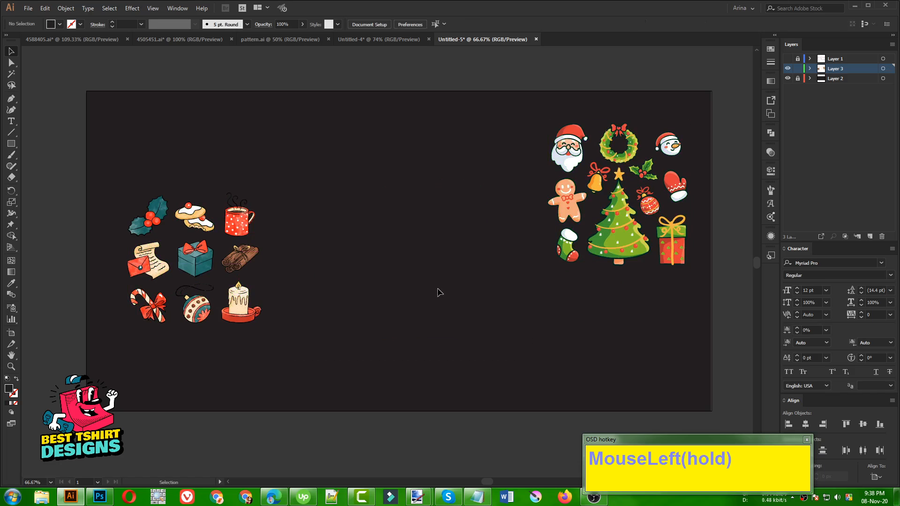
Move the Santa head to the middle of the artboard and enlarge it proportionally to about 185 x 243 px
left_click_drag(569, 154, 402, 260)
left_click_drag(347, 203, 477, 341)
mouse_move(401, 284)
left_mouse_down()
mouse_move(402, 303)
mouse_move(401, 293)
left_mouse_up()
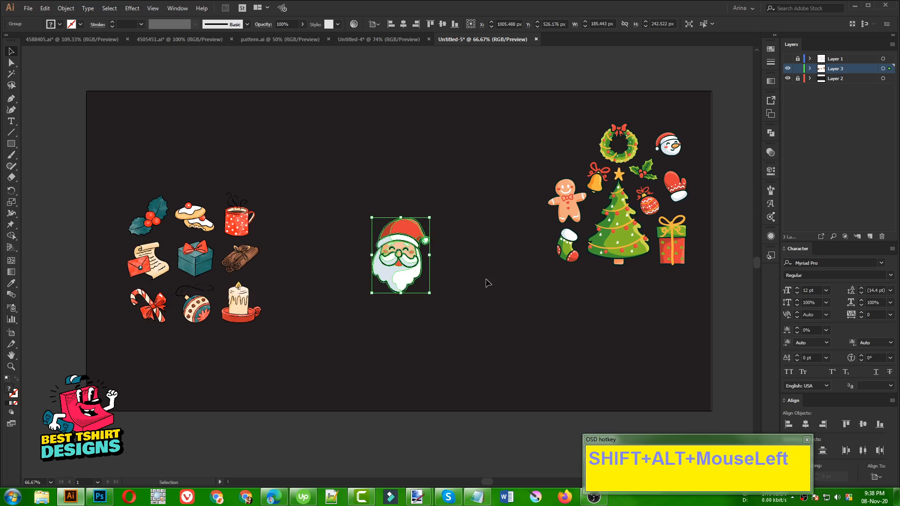
Show the template layer, place the Santa head in the front torso's safe area, and scale it down slightly
left_click(787, 59)
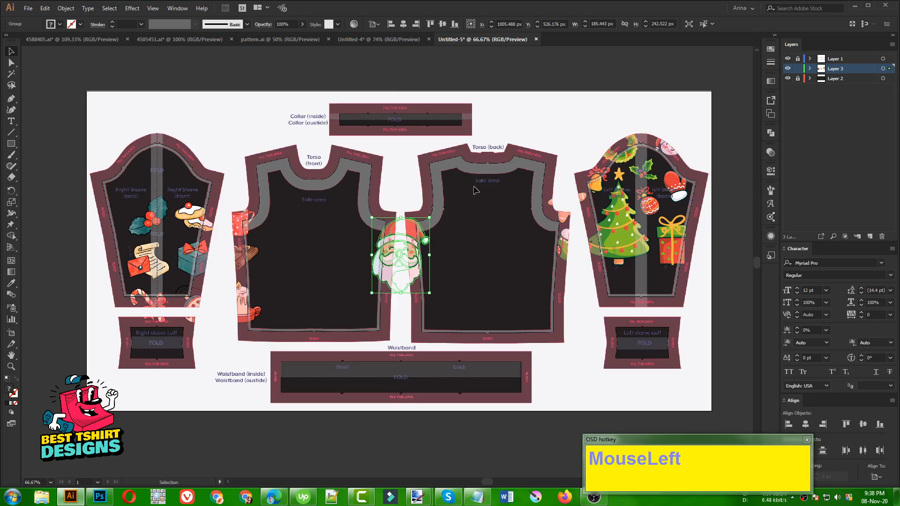
left_click_drag(399, 254, 314, 257)
left_click_drag(316, 298, 316, 291)
left_click(367, 271)
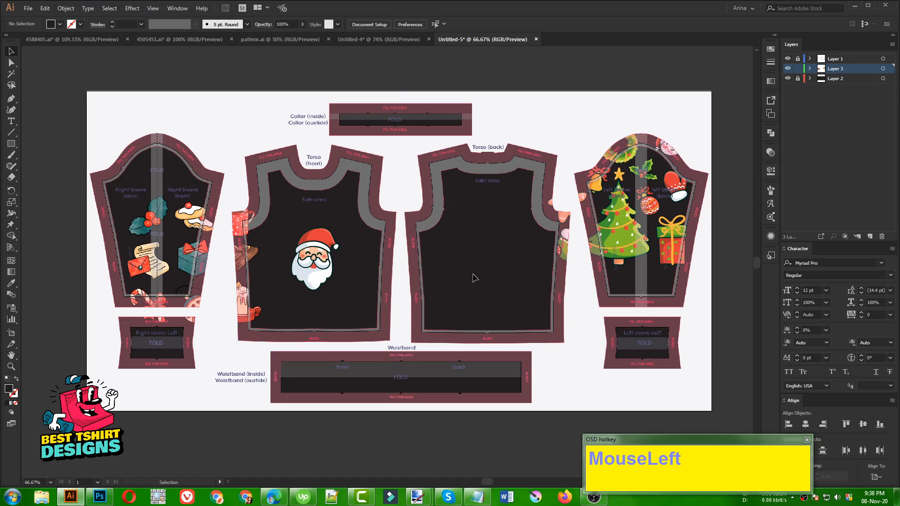
Place the Christmas tree, red bauble and wreath around the Santa head, and scale the wreath down to about 94 x 96 px
left_click_drag(593, 248, 349, 297)
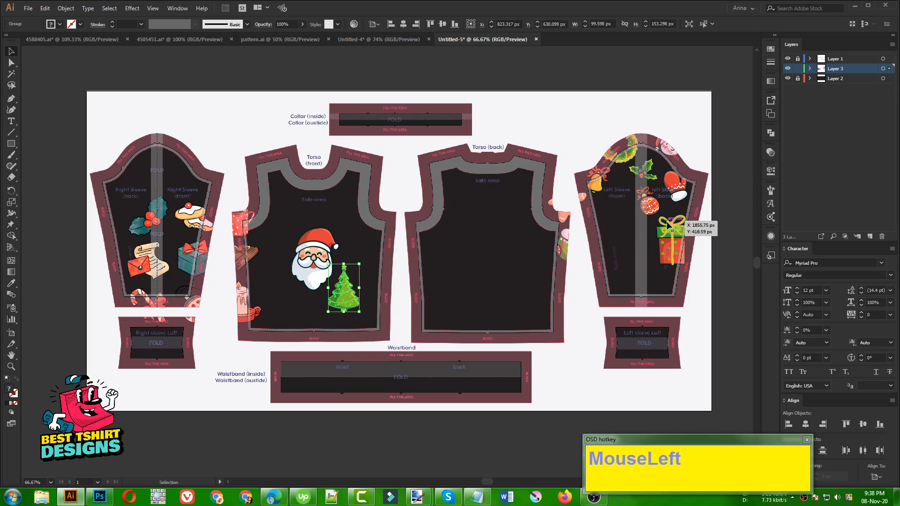
left_click_drag(653, 210, 281, 248)
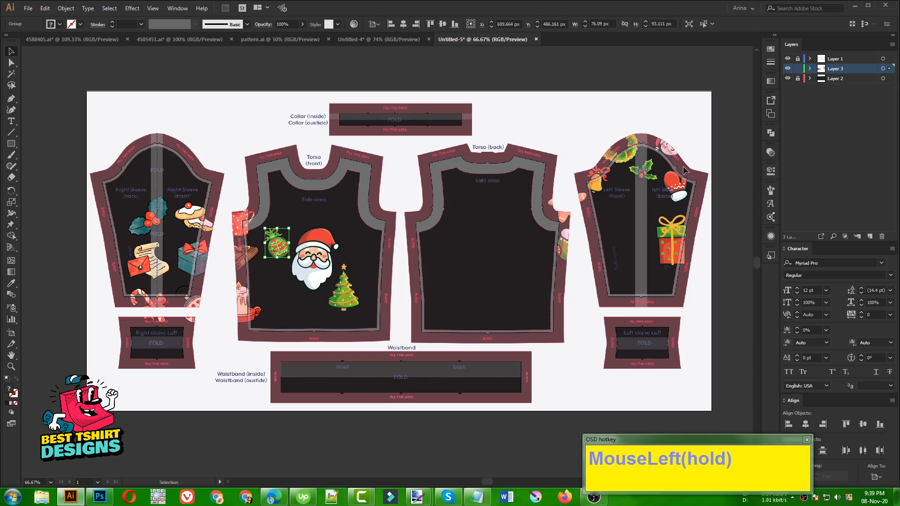
left_click_drag(625, 163, 349, 229)
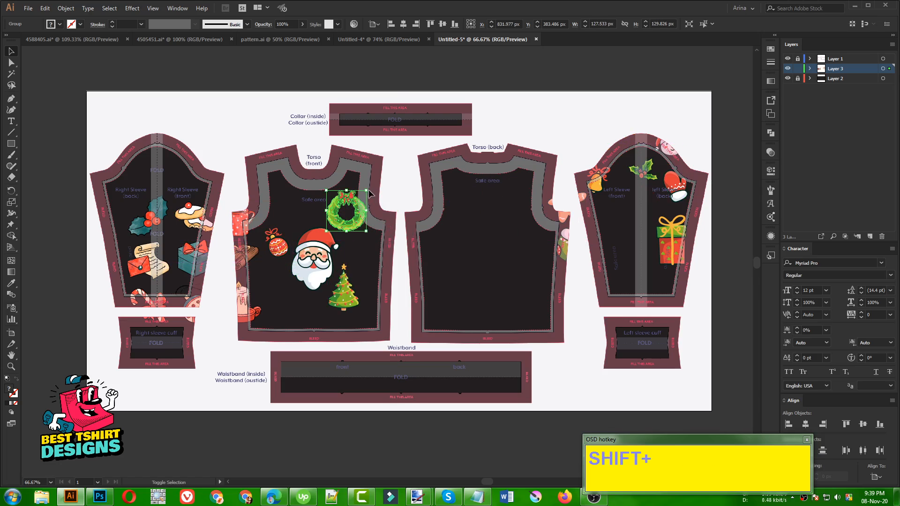
left_click_drag(368, 191, 355, 202)
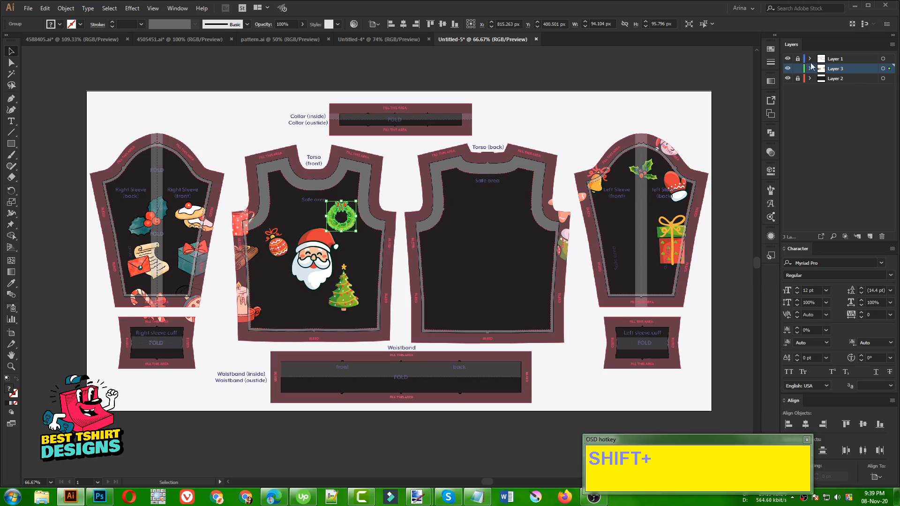
Hide the template layer and move the remaining illustrations on the artboard's right side closer to the Santa head
left_click(788, 58)
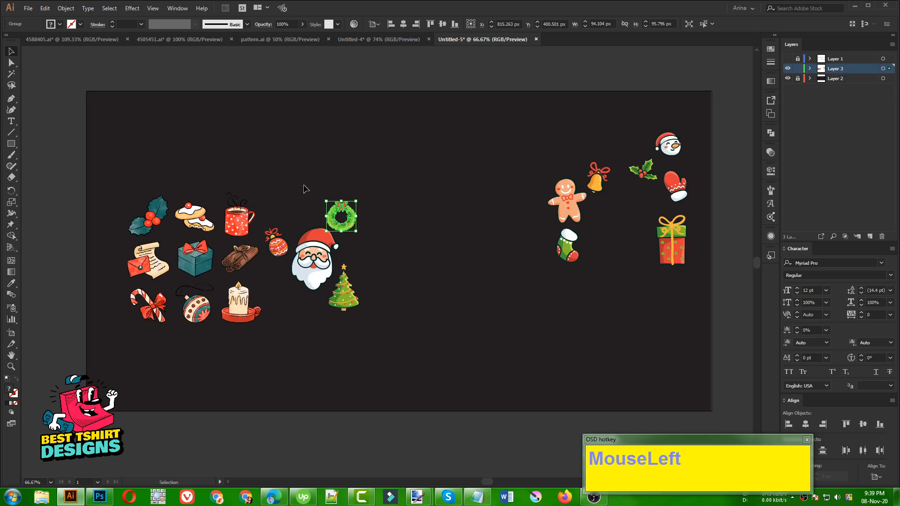
left_click(303, 184)
left_click_drag(531, 117, 707, 300)
left_click_drag(685, 250, 507, 310)
left_click(445, 353)
Place the gingerbread man below left of Santa and the green-and-red gift above him, with the gift scaled down and tilted
left_click_drag(390, 266, 287, 309)
left_click_drag(503, 320, 308, 215)
left_click_drag(310, 174, 309, 213)
left_click(370, 253)
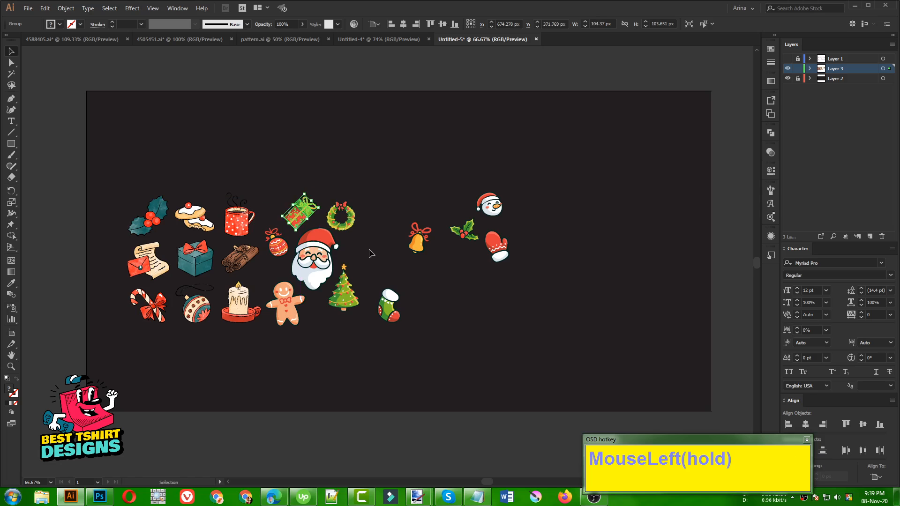
Place the bell below the red bauble and the green stocking to the right of Santa, and tilt the gingerbread man
left_click_drag(444, 242, 264, 267)
left_click(396, 264)
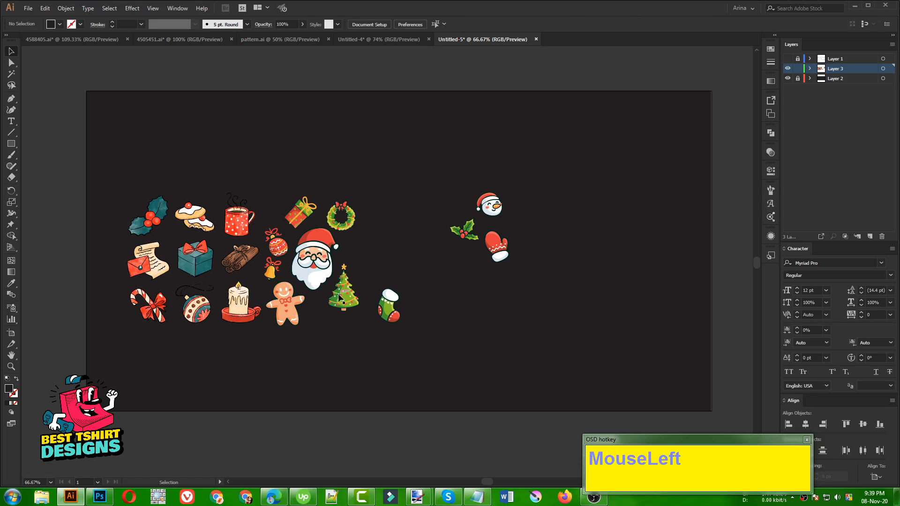
mouse_move(294, 308)
left_mouse_down()
mouse_move(327, 332)
mouse_move(302, 323)
mouse_move(302, 311)
left_mouse_up()
left_click(380, 333)
left_click_drag(388, 310, 358, 252)
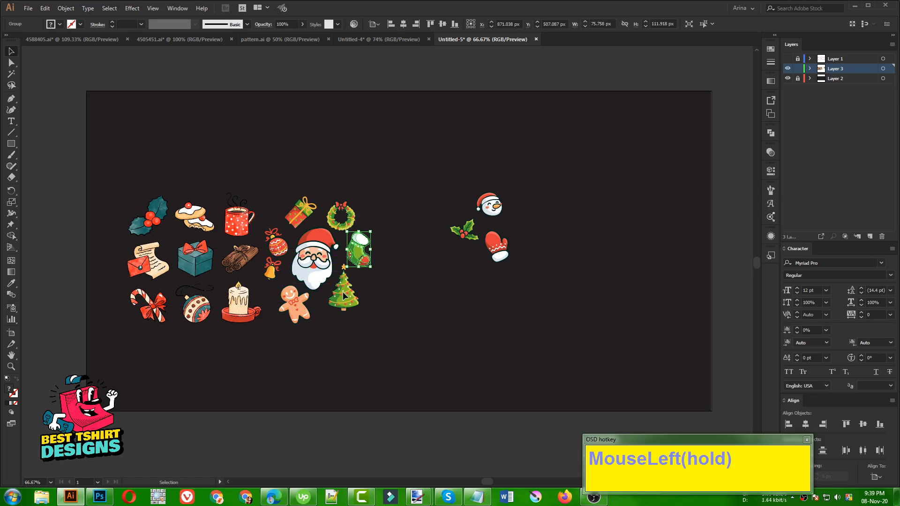
Move the block of nine illustrations to the artboard's left edge, away from the Santa arrangement
left_click_drag(134, 188, 243, 347)
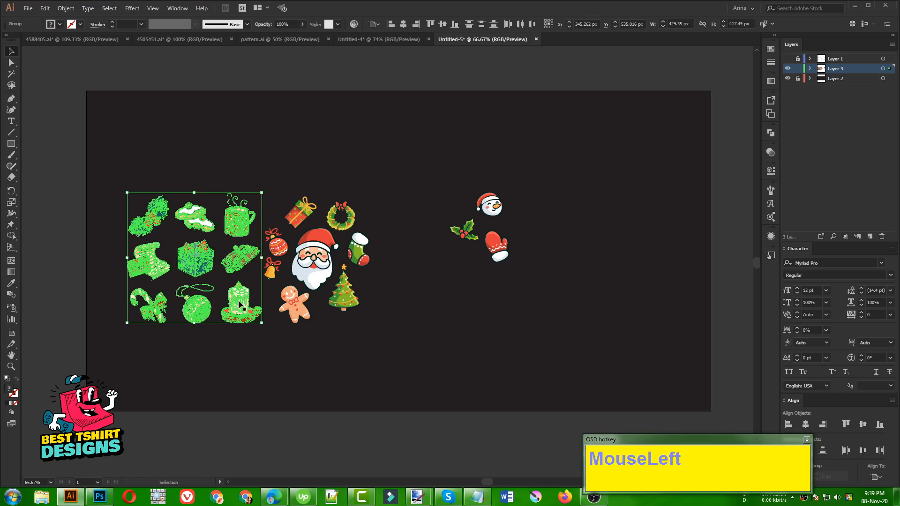
left_click_drag(200, 280, 200, 280)
left_click(497, 349)
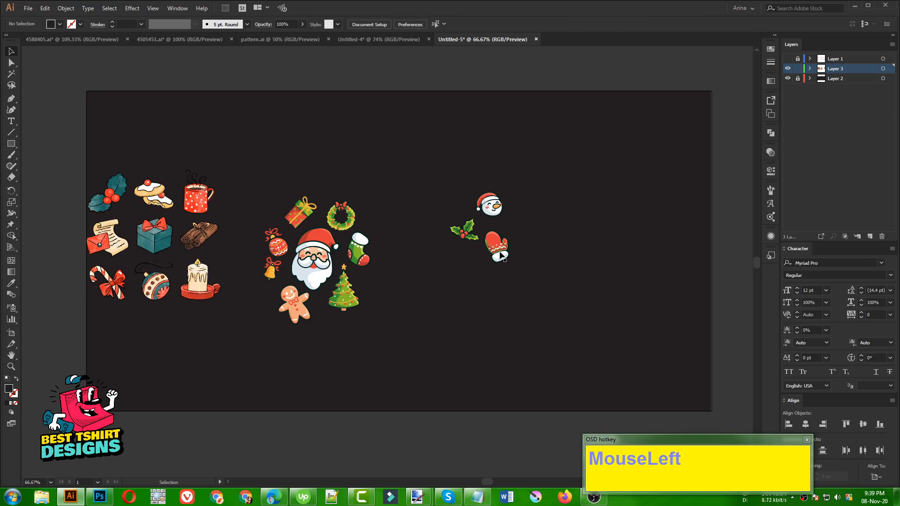
Place the mitten below Santa, the holly beside the tree and the snowman head beside the gingerbread man, with the mitten scaled down
left_click_drag(499, 254, 333, 322)
left_click_drag(464, 243, 370, 289)
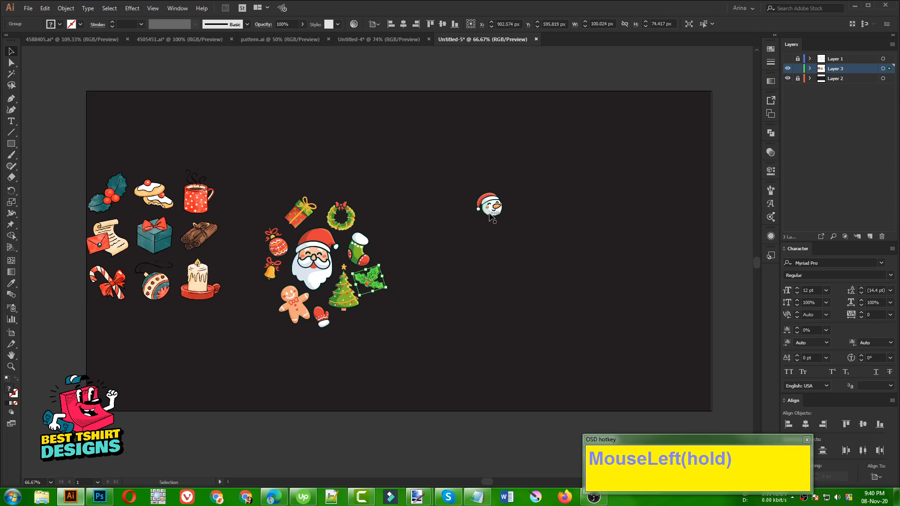
left_click_drag(491, 216, 263, 303)
left_click(257, 350)
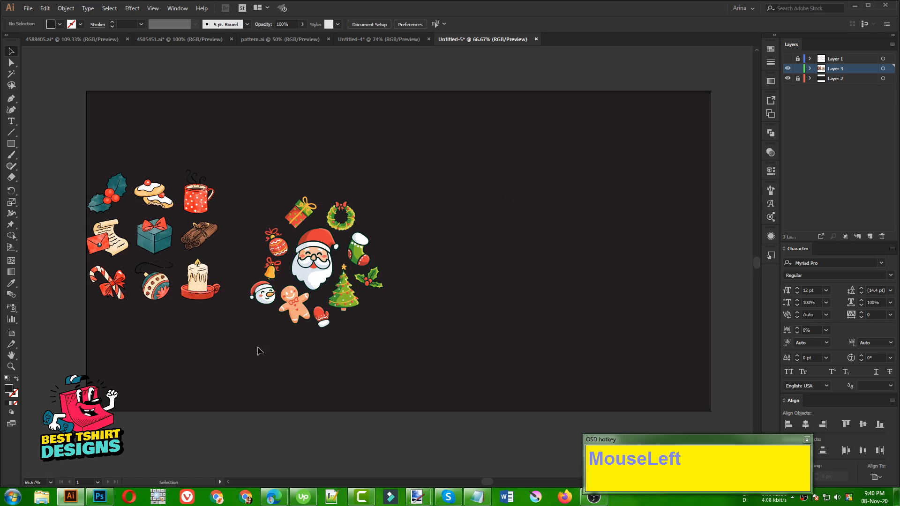
Scale down the striped bauble and the candy cane and place them to the right of the stocking and wreath
left_click_drag(159, 291, 427, 264)
left_click(79, 286)
left_click_drag(112, 283, 376, 232)
left_click(425, 230)
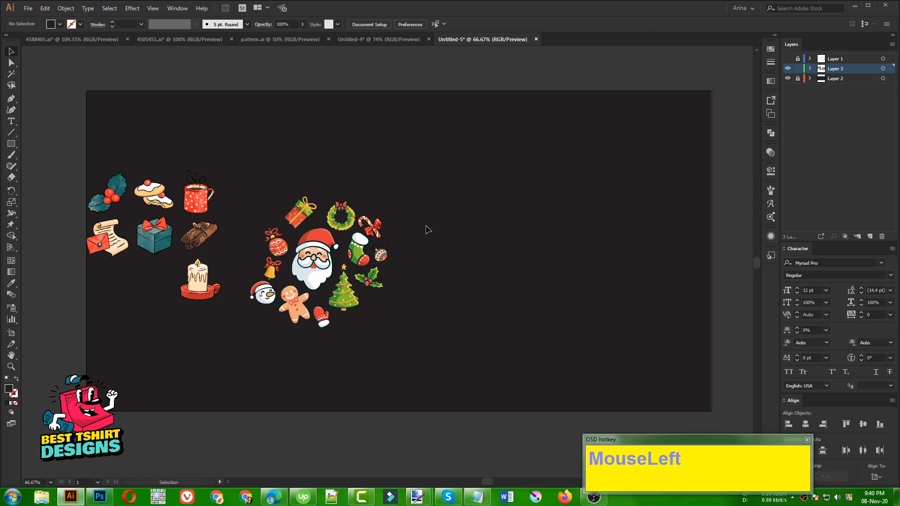
Shrink the mug to about 58 x 82 px left of the bauble and the candle to about 60 x 64 px below the tree
left_click_drag(195, 204, 250, 257)
left_click_drag(252, 258, 252, 257)
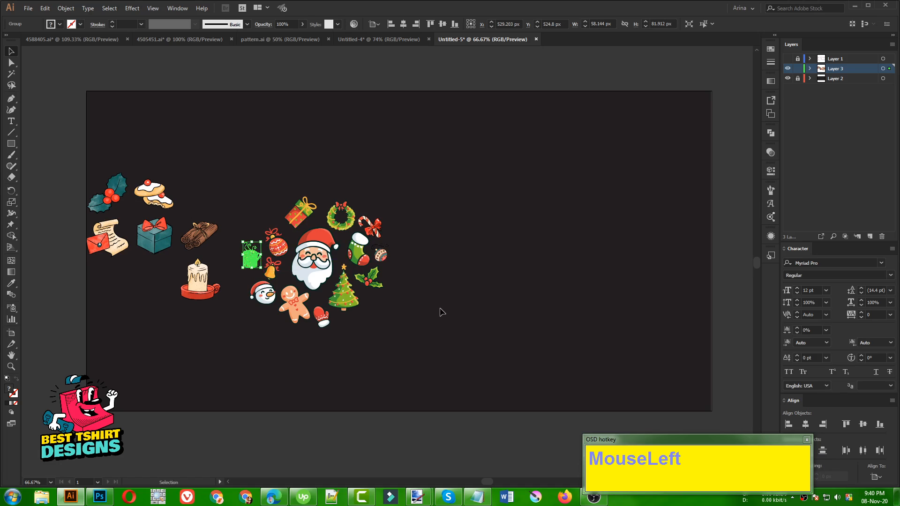
left_click(441, 311)
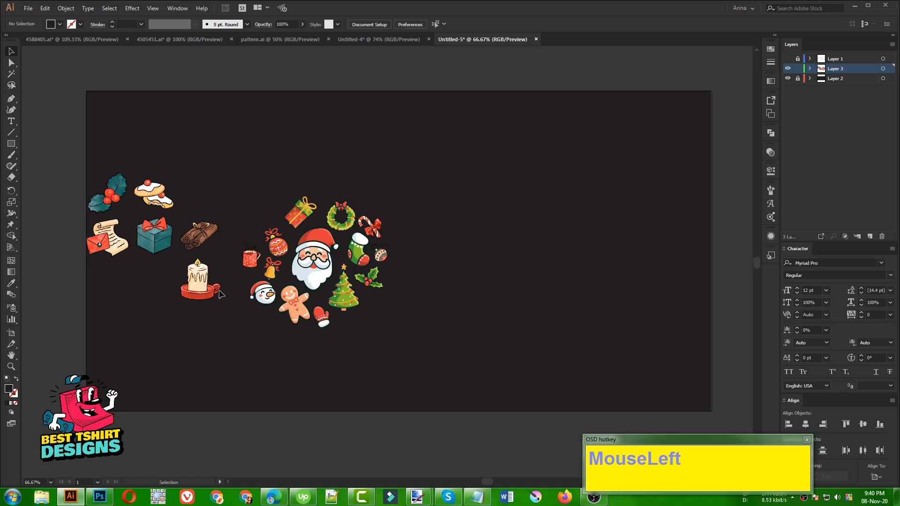
left_click(192, 282)
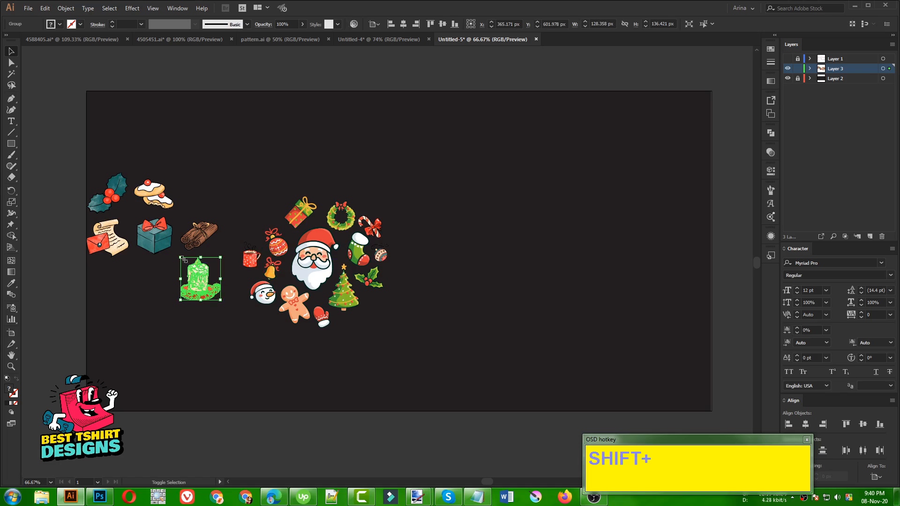
left_click_drag(181, 257, 358, 315)
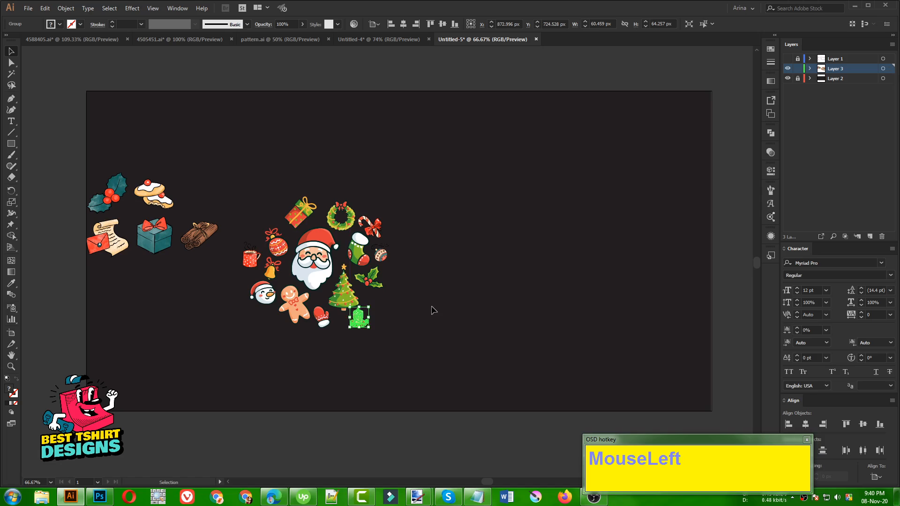
left_click(432, 311)
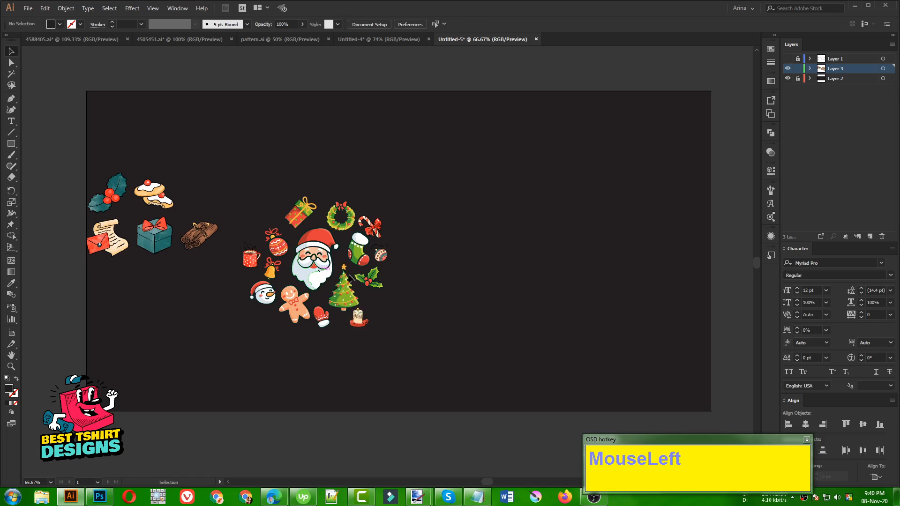
Delete the five leftover illustrations at the artboard's left edge
left_click_drag(221, 271, 85, 160)
key("Delete")
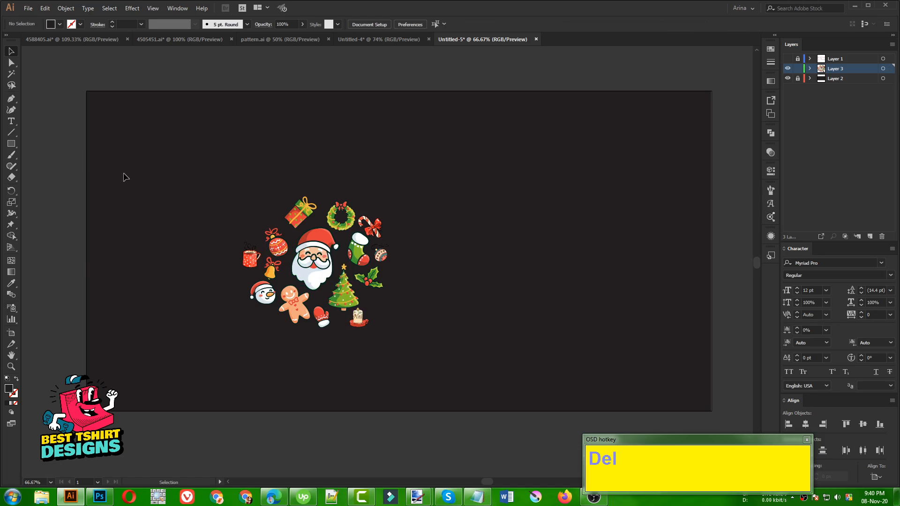
left_click(136, 177)
Make a pattern from all the illustrations arranged around the Santa head
left_click_drag(198, 150, 515, 412)
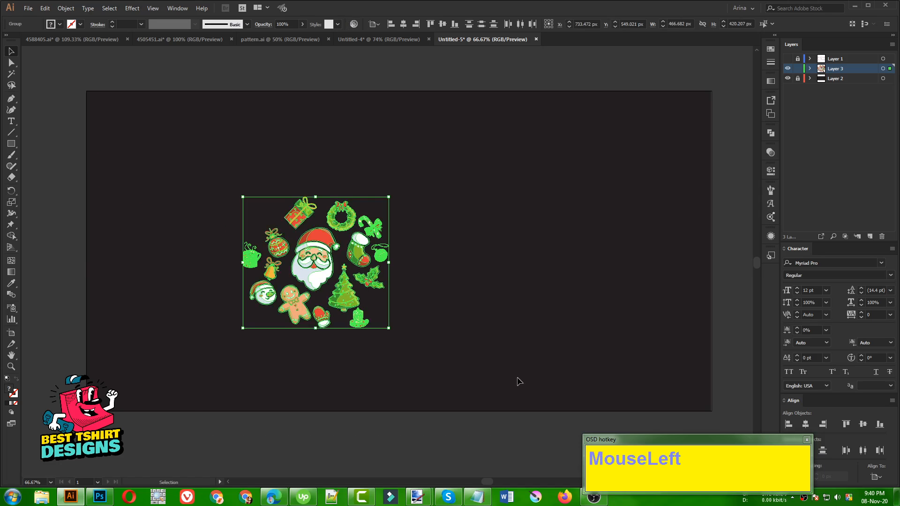
left_click(209, 163)
left_click_drag(209, 163, 420, 357)
left_click(67, 8)
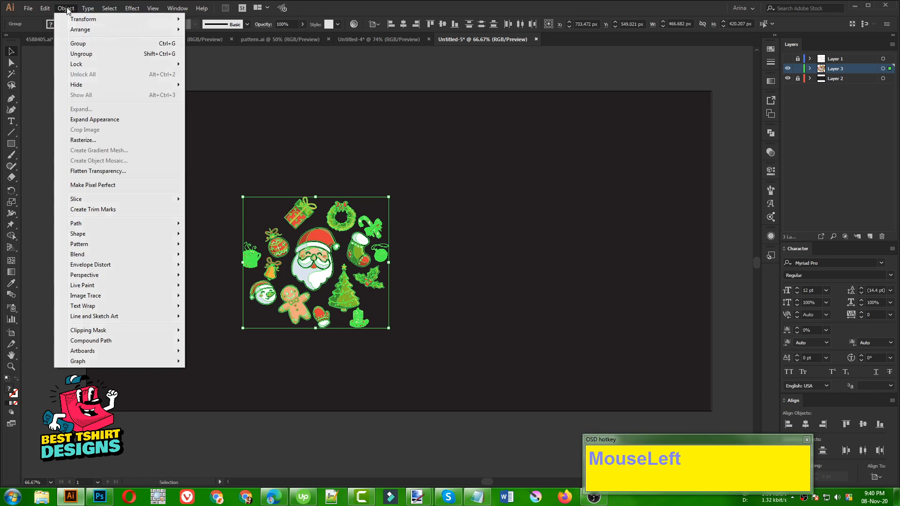
mouse_move(96, 244)
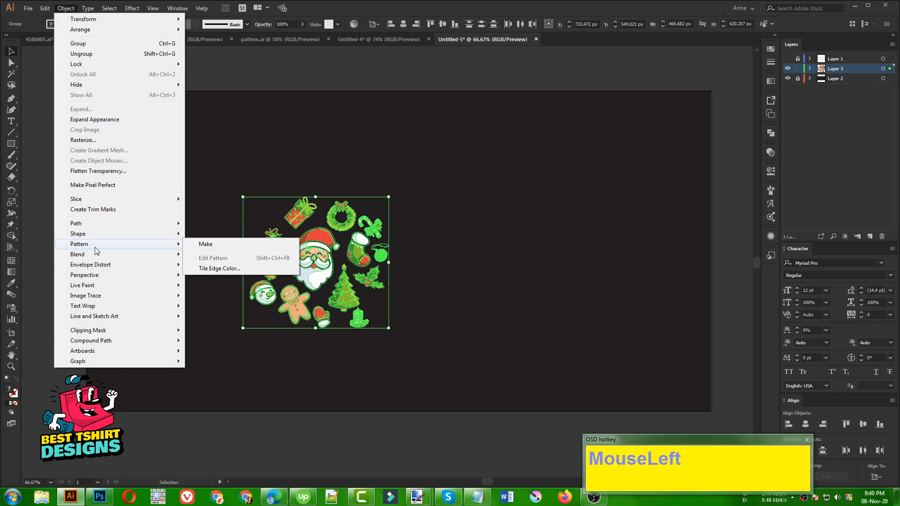
left_click(209, 244)
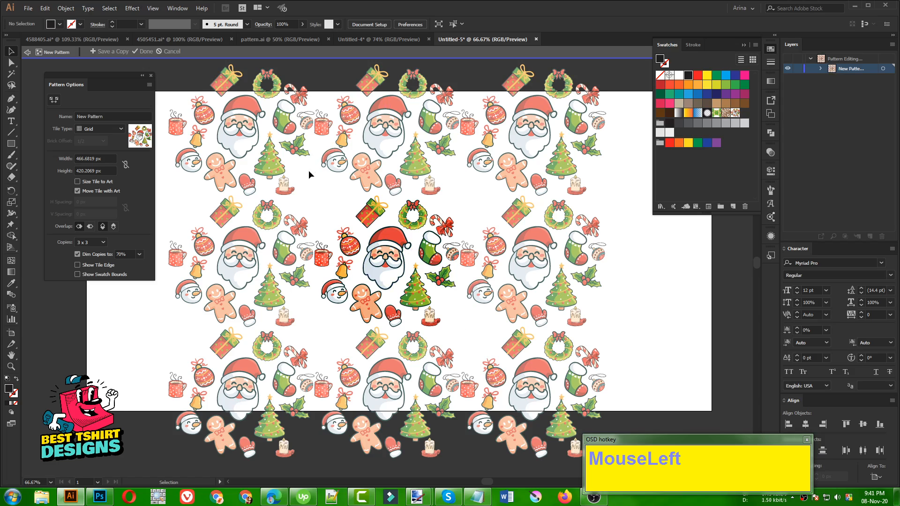
Duplicate the Christmas tree in the pattern tile and place the copy in the gap left of the gift
left_click_drag(309, 171, 449, 360)
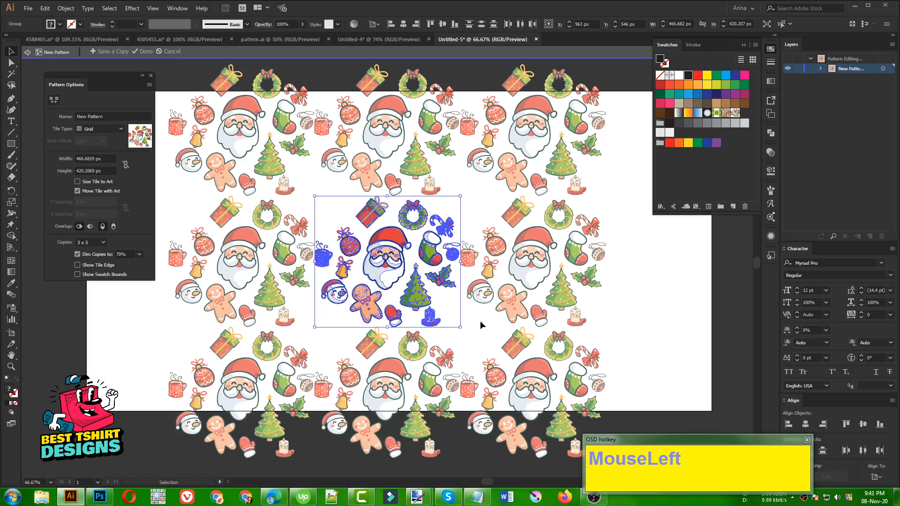
left_click(498, 307)
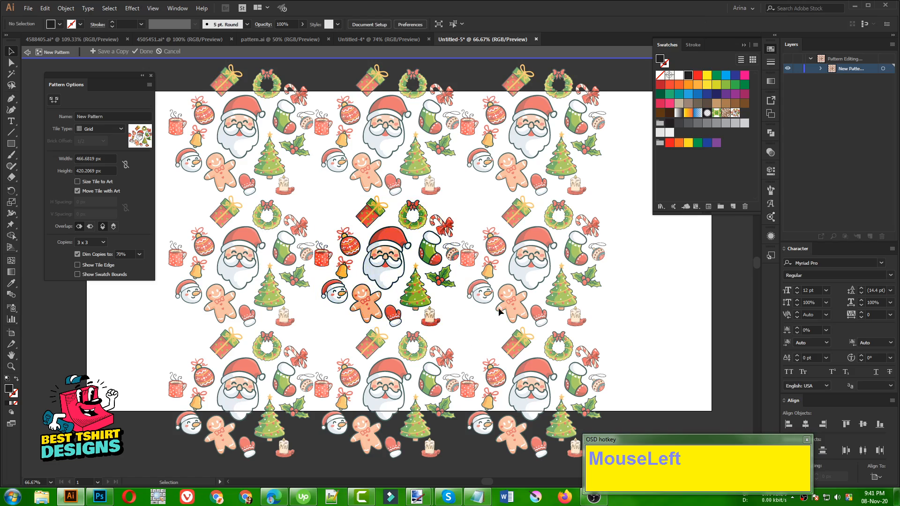
left_click(421, 299)
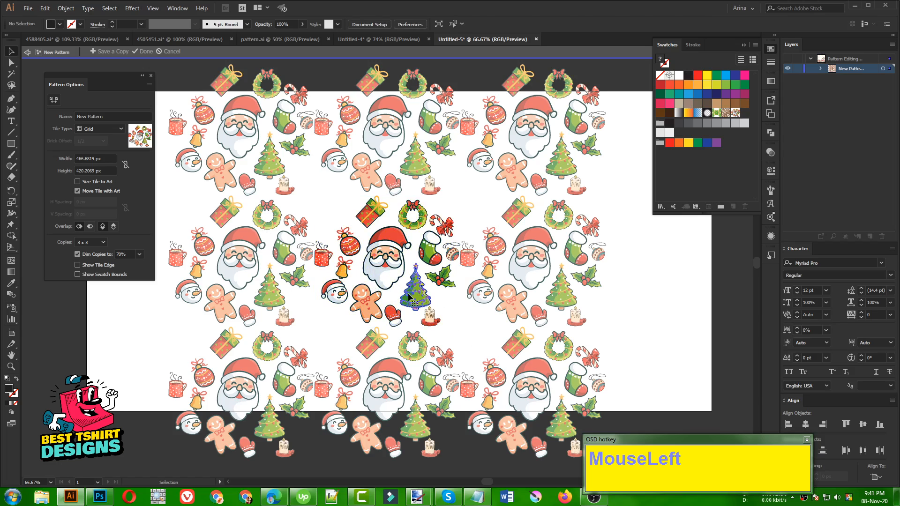
left_click_drag(415, 293, 323, 218)
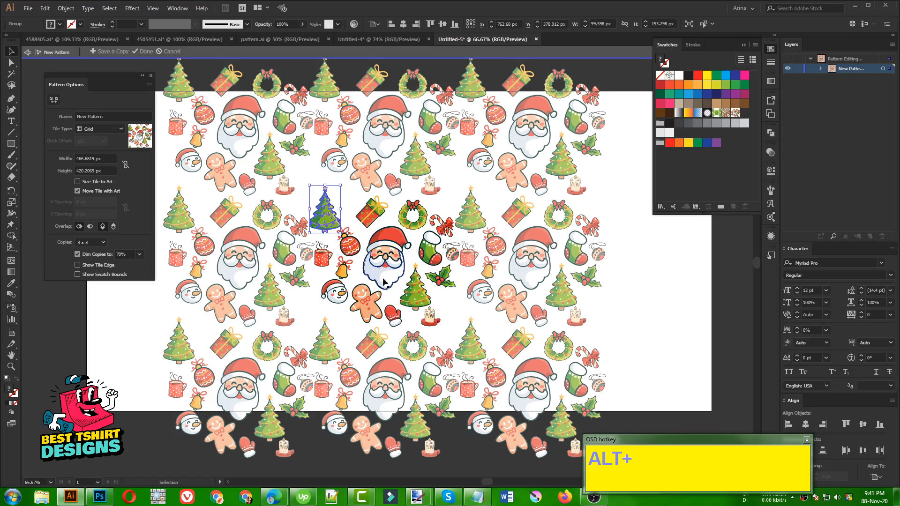
Duplicate the gingerbread man into the gap right of the candle and scale the copy down to about 94 x 113 px
left_click_drag(398, 290, 470, 311)
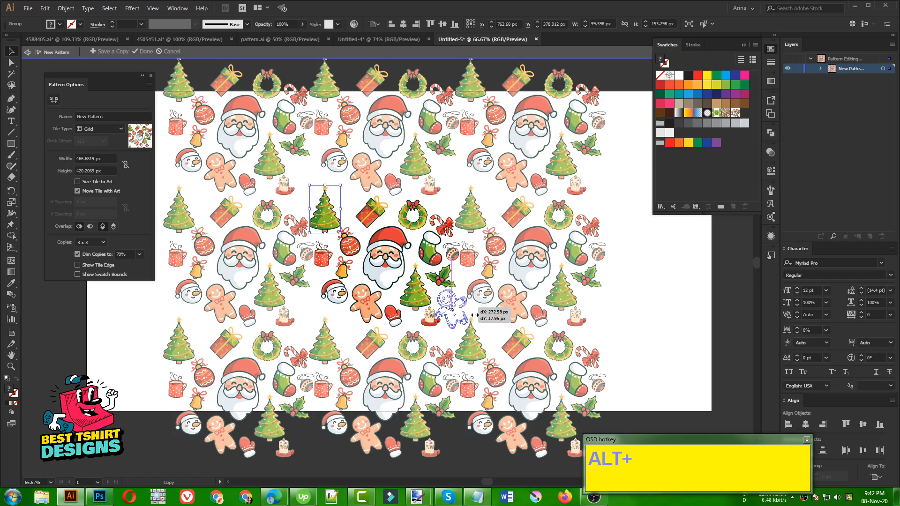
left_click_drag(475, 315, 474, 314)
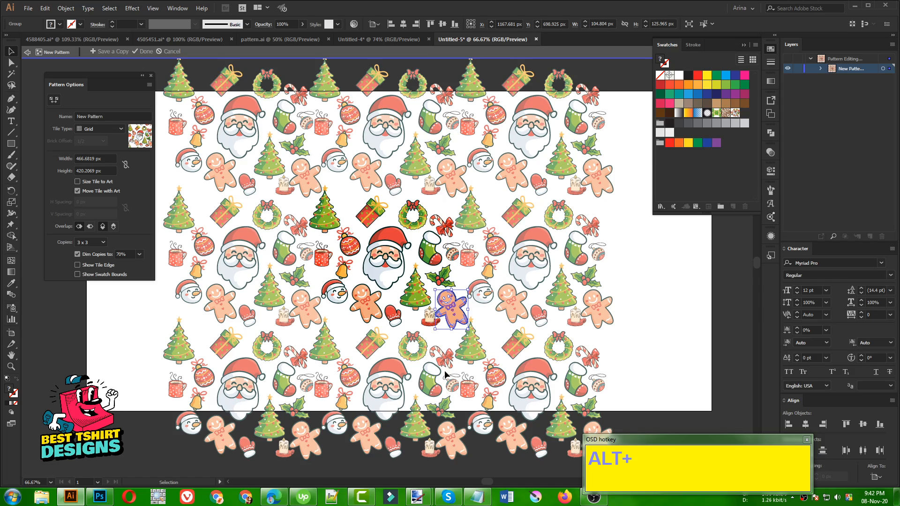
left_click_drag(474, 311, 467, 309)
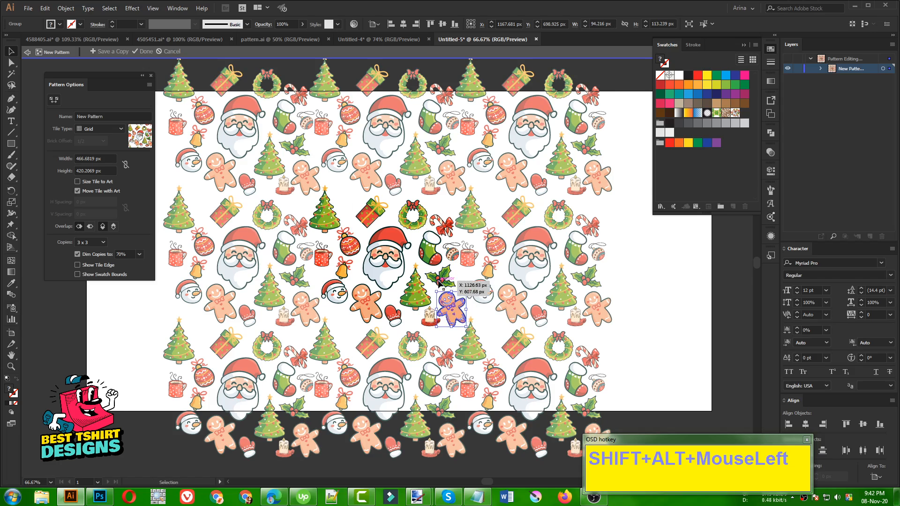
Duplicate the green stocking into the gap below the snowman head and scale the copy down to about 51 x 75 px
left_click_drag(431, 260, 347, 336)
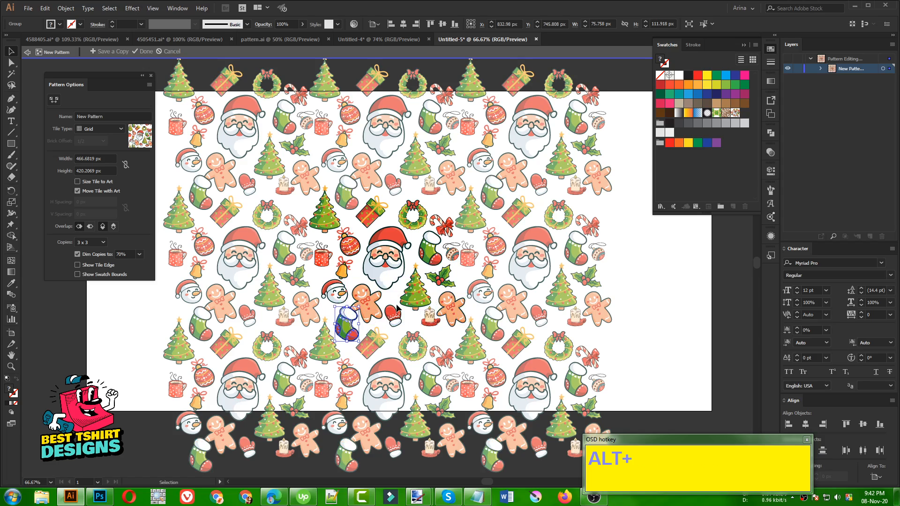
left_click_drag(359, 307, 356, 308)
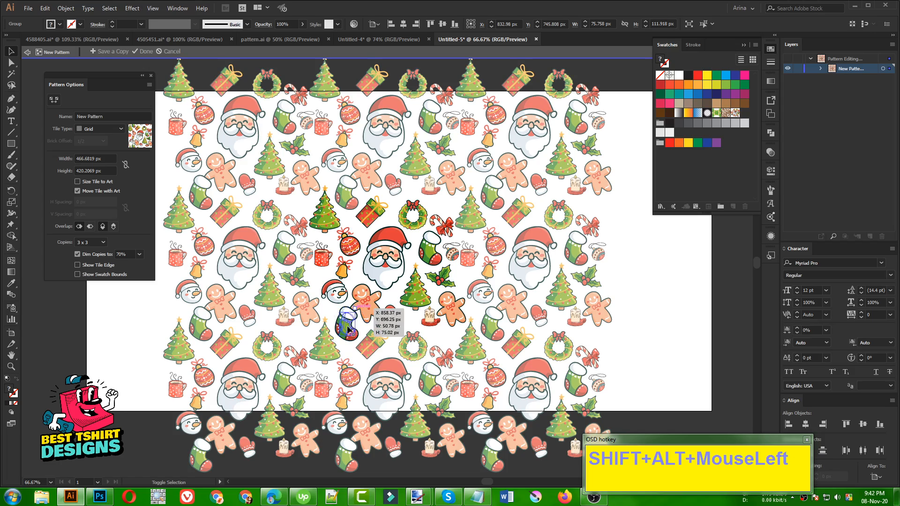
left_click_drag(347, 329, 347, 329)
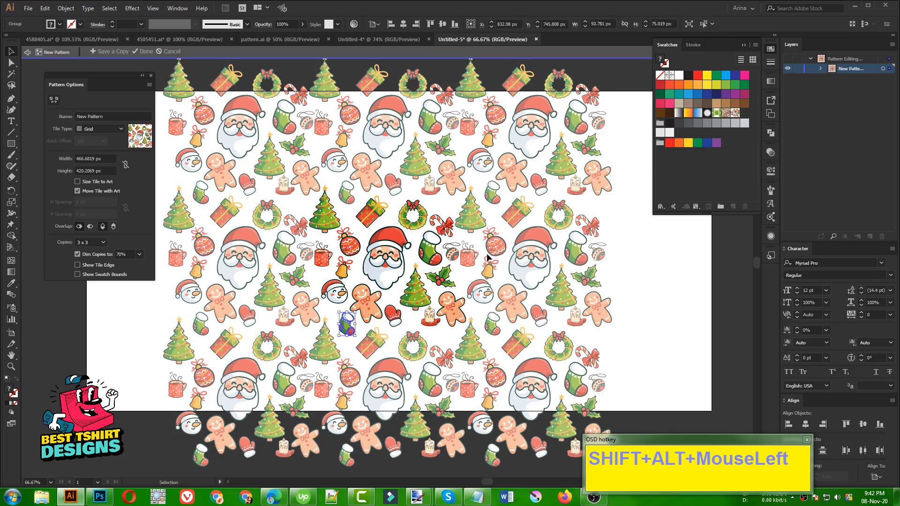
left_click(440, 335)
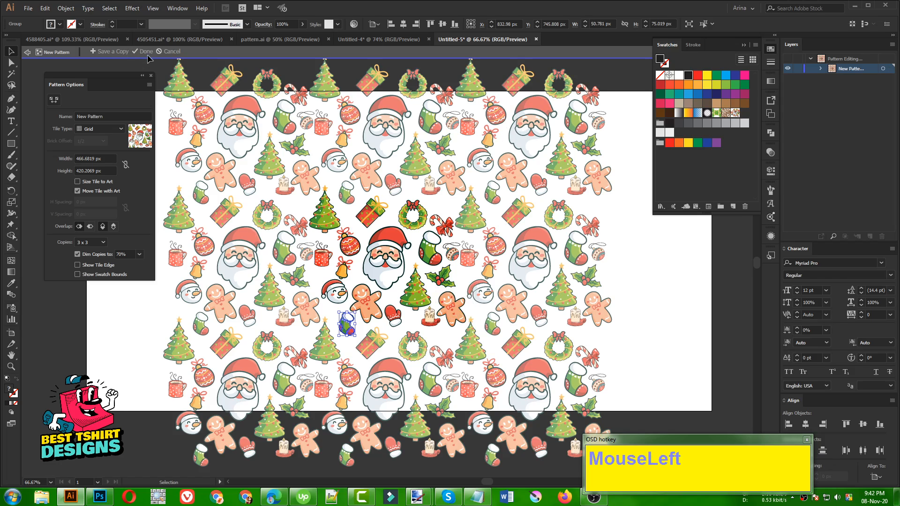
left_click(241, 101)
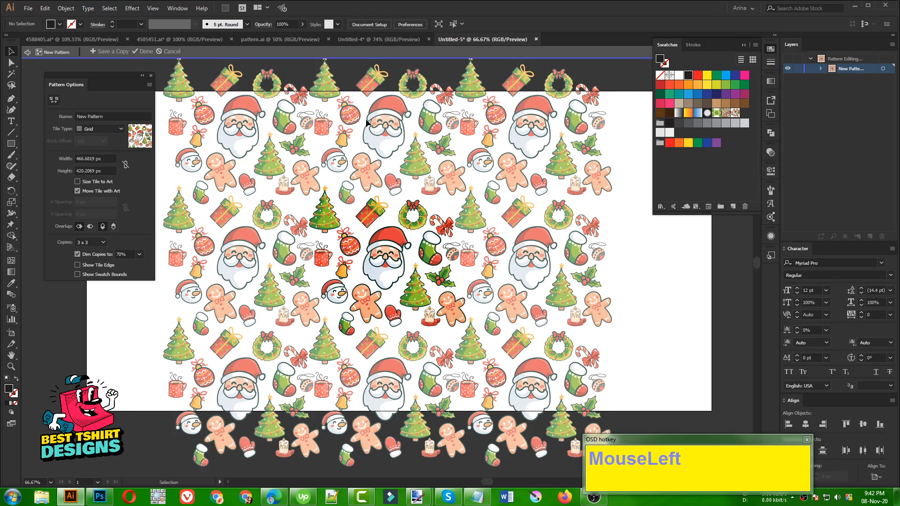
Finish editing the pattern swatch and delete the loose holiday illustrations from the artboard
left_click(143, 52)
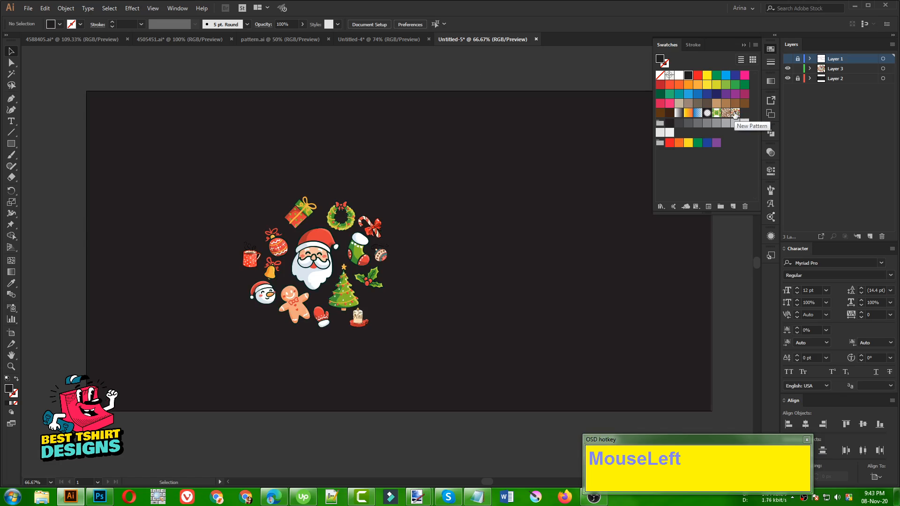
left_click_drag(438, 358, 157, 124)
key("Delete")
left_click(236, 172)
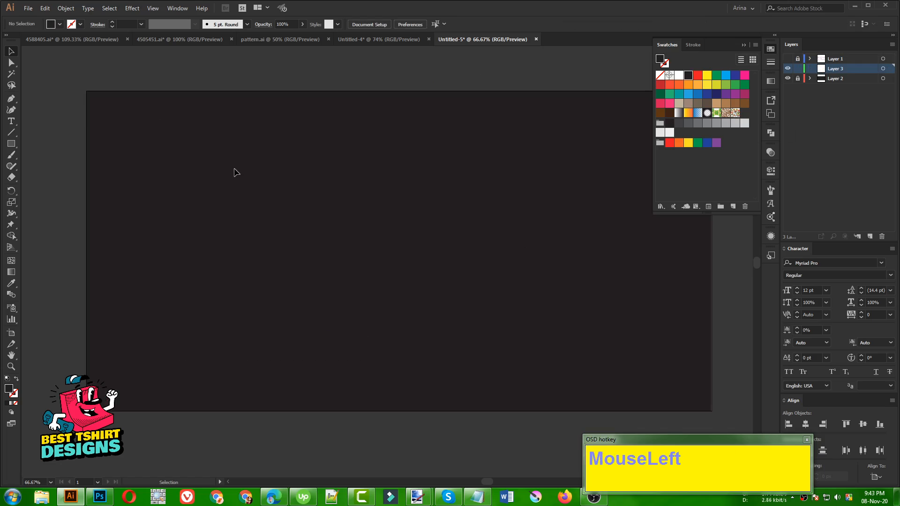
Show the sweater template on Layer 1 and activate the Rectangle tool for drawing on Layer 3
left_click(787, 59)
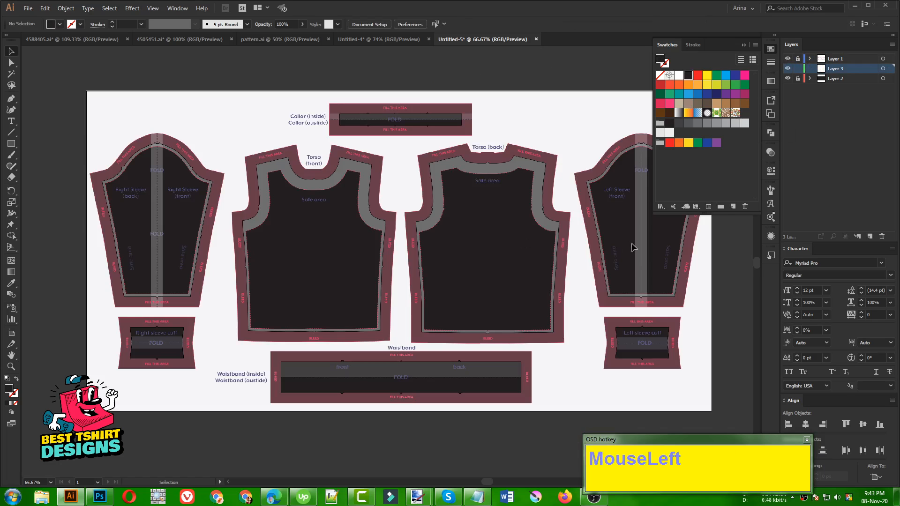
left_click(771, 49)
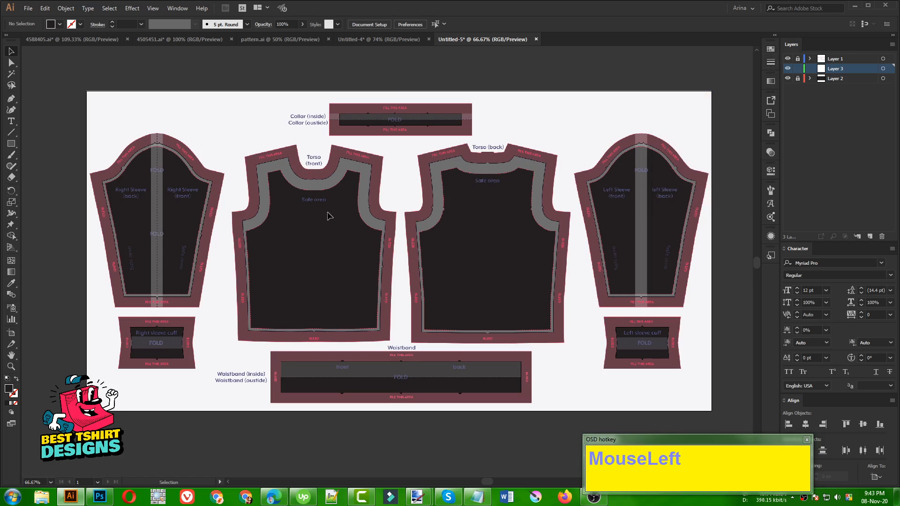
left_click(11, 145)
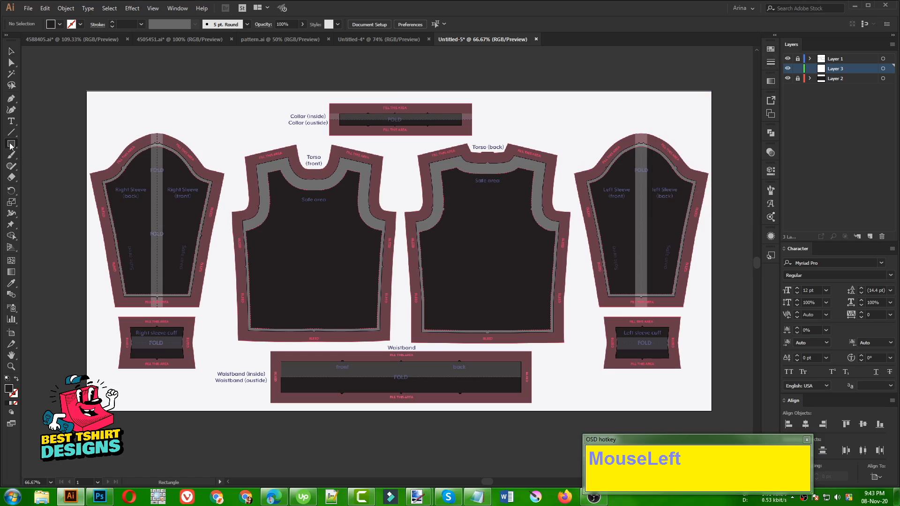
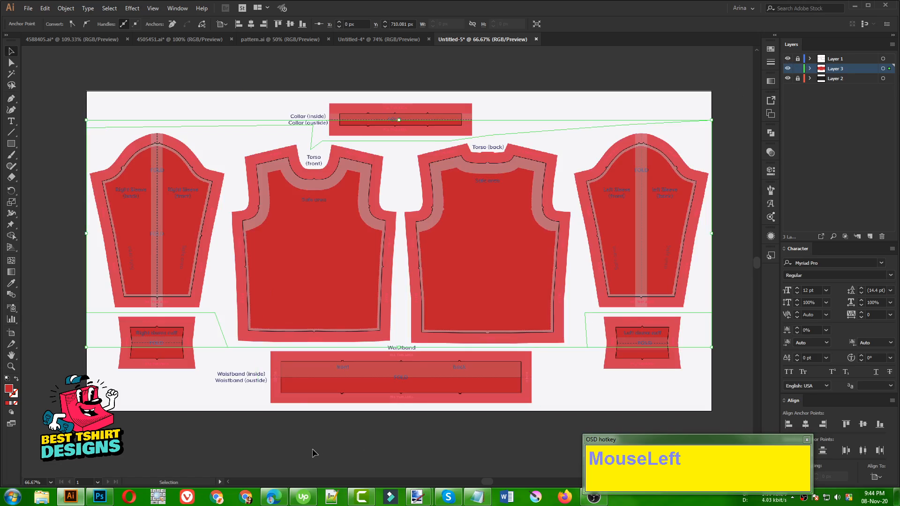
Fill the red shape covering the sleeves and both torso pieces with the Christmas New Pattern swatch
left_click(287, 271)
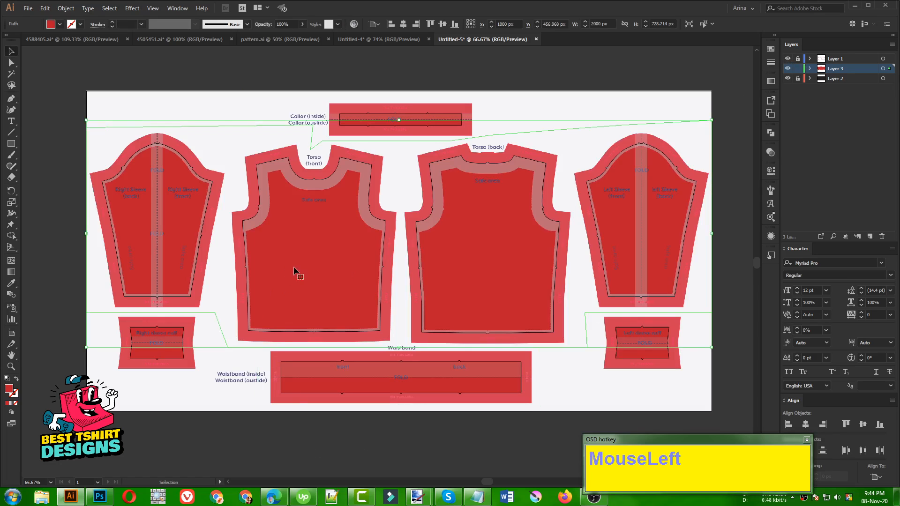
left_click(771, 49)
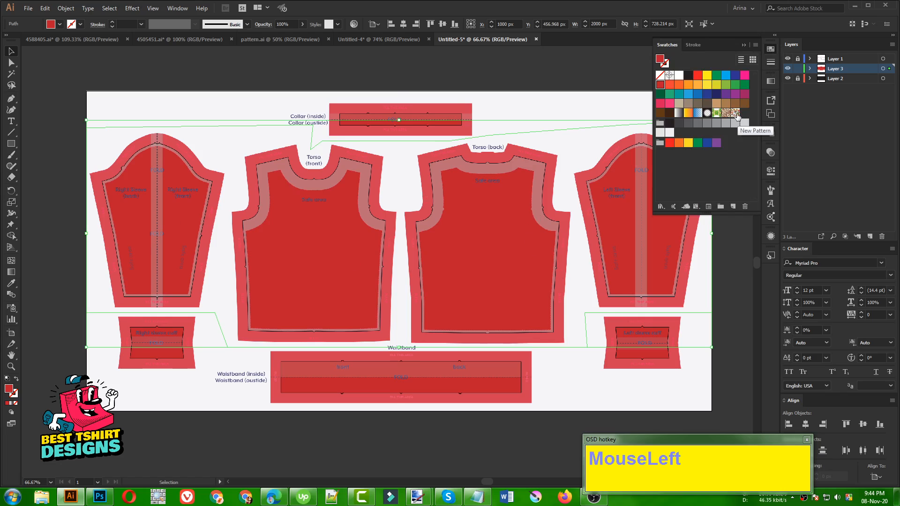
left_click(736, 114)
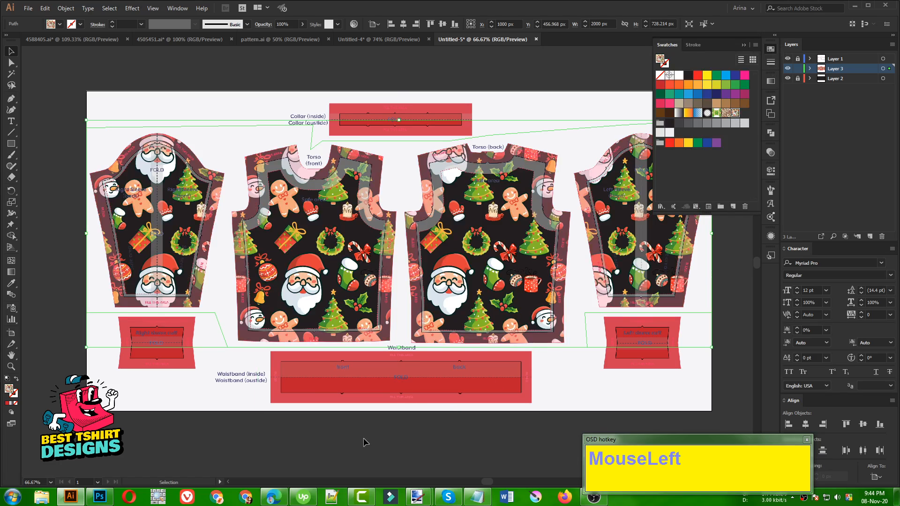
left_click(366, 442)
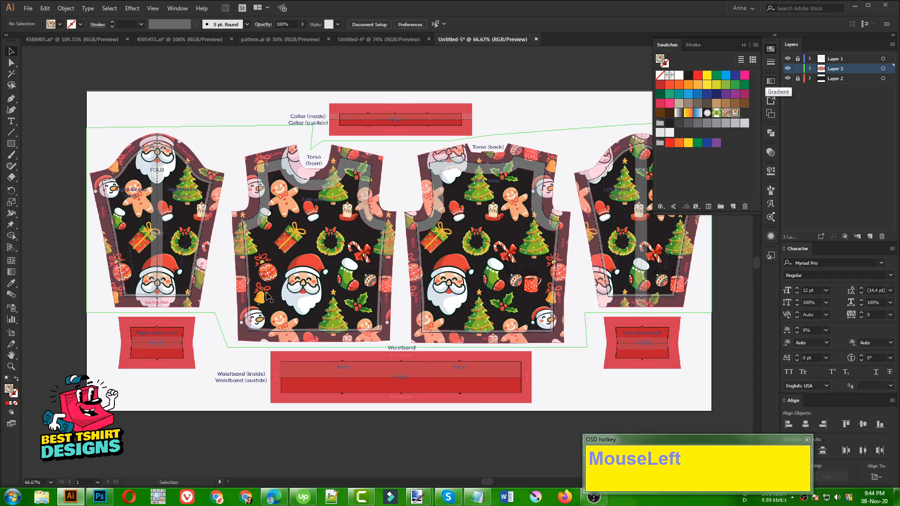
double_click(734, 114)
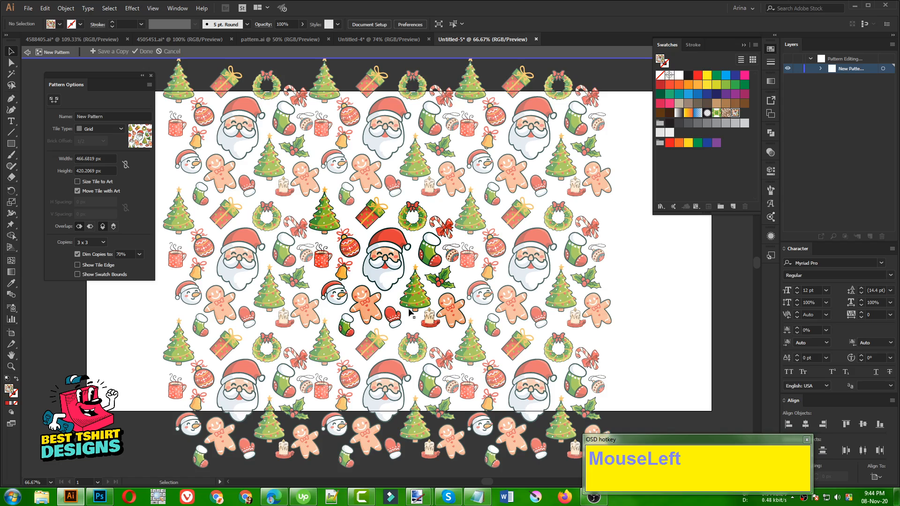
left_click(398, 258)
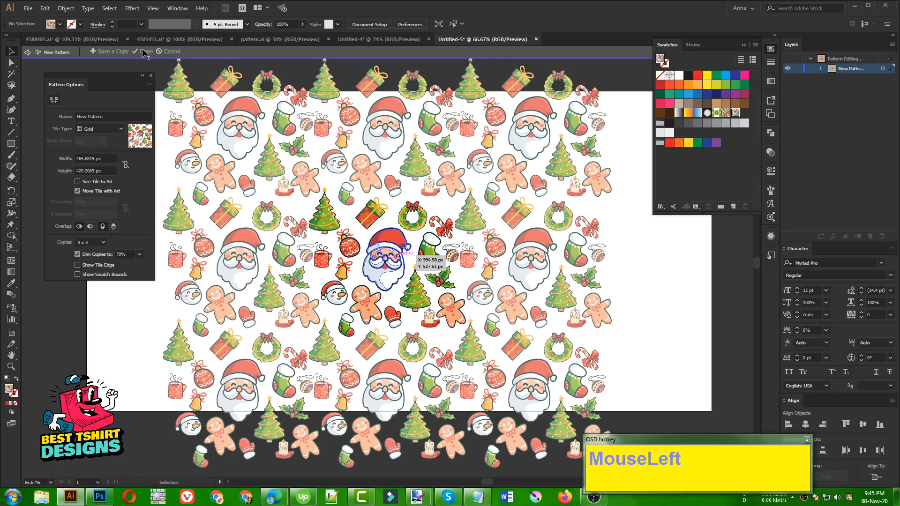
left_click(168, 52)
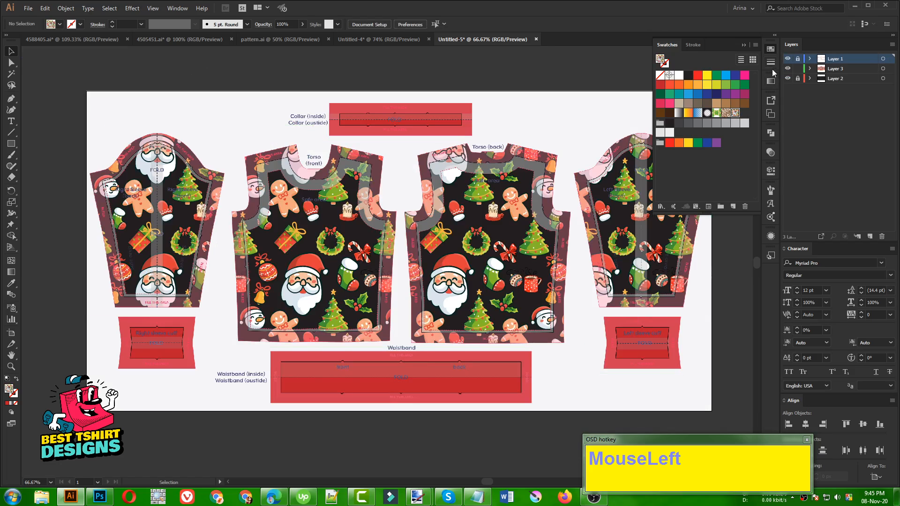
left_click(771, 53)
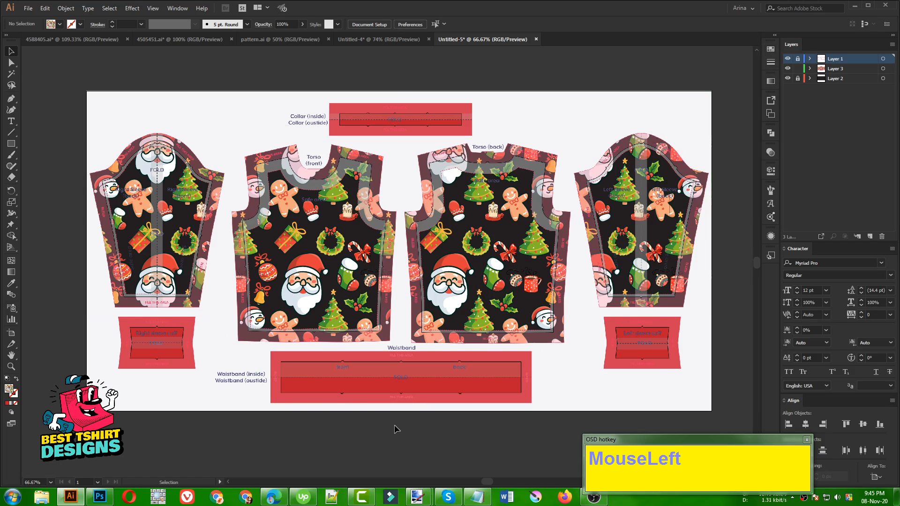
Add the text "Merry Christmas Y'all" on three lines below the artboard, on Layer 3
scroll(395, 429, "down", 1)
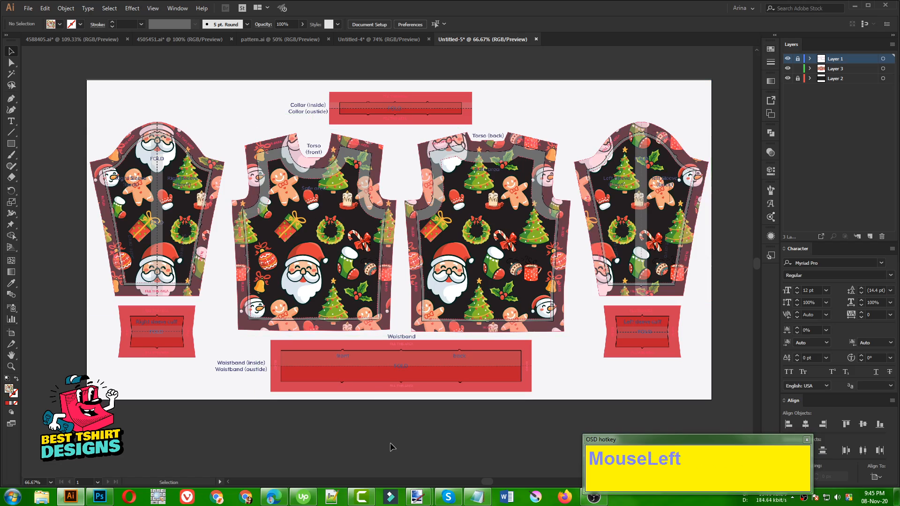
left_click(15, 122)
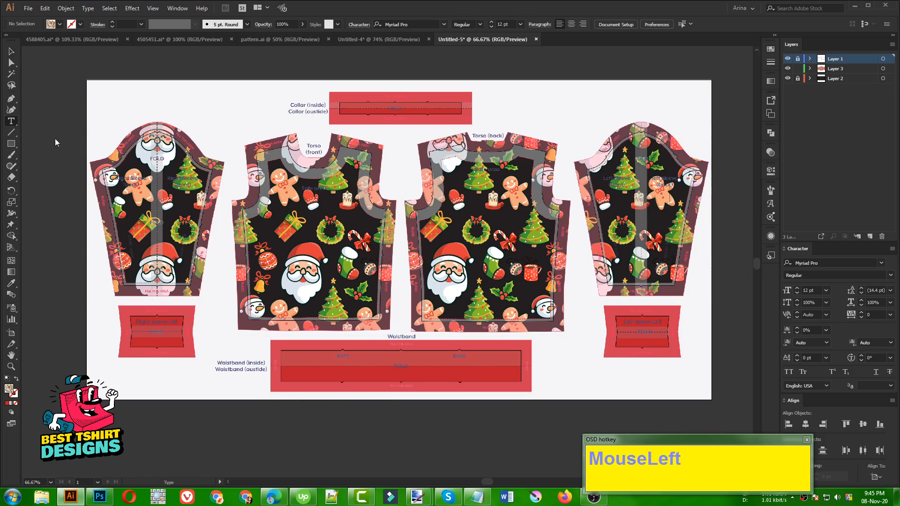
scroll(317, 403, "down", 3)
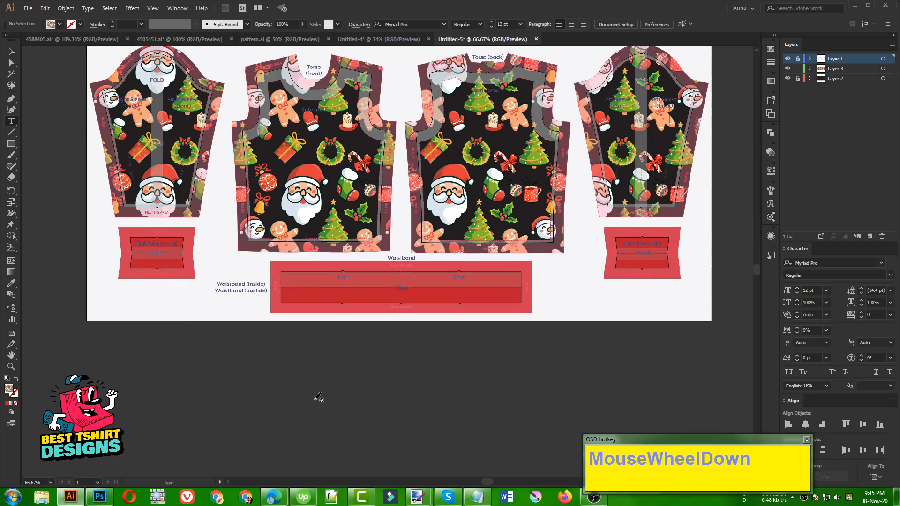
left_click(838, 71)
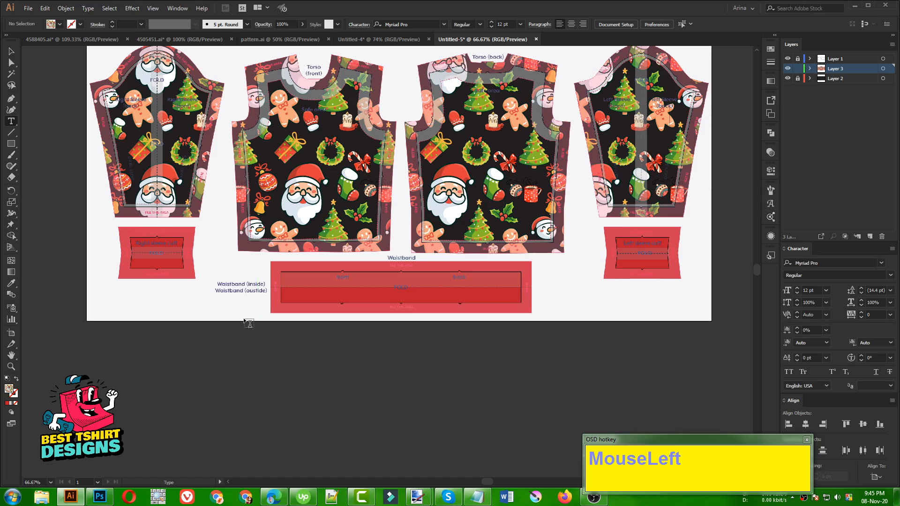
left_click(258, 352)
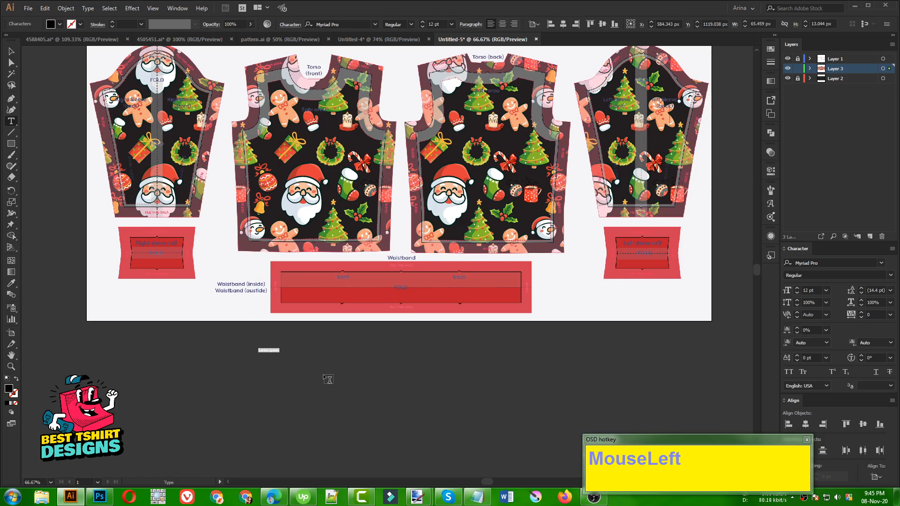
type("Merry")
key("Return")
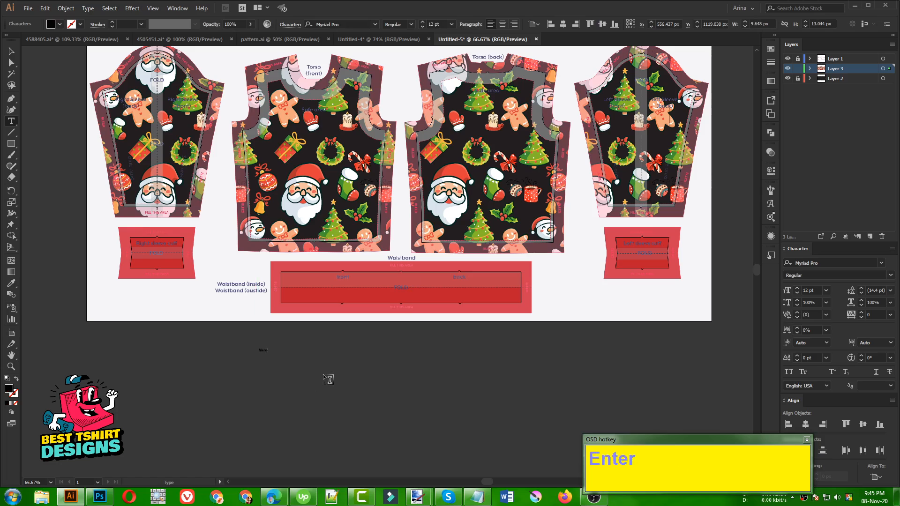
type("Christmas")
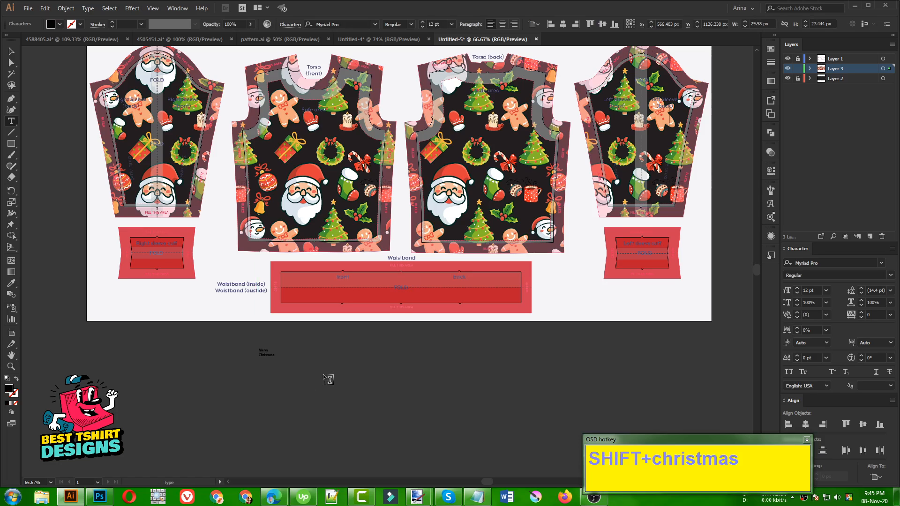
key("Return")
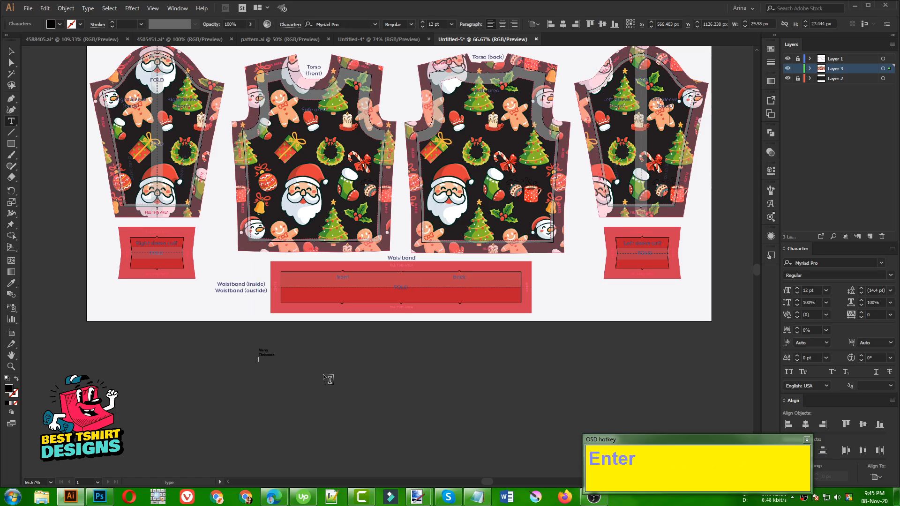
type("Y")
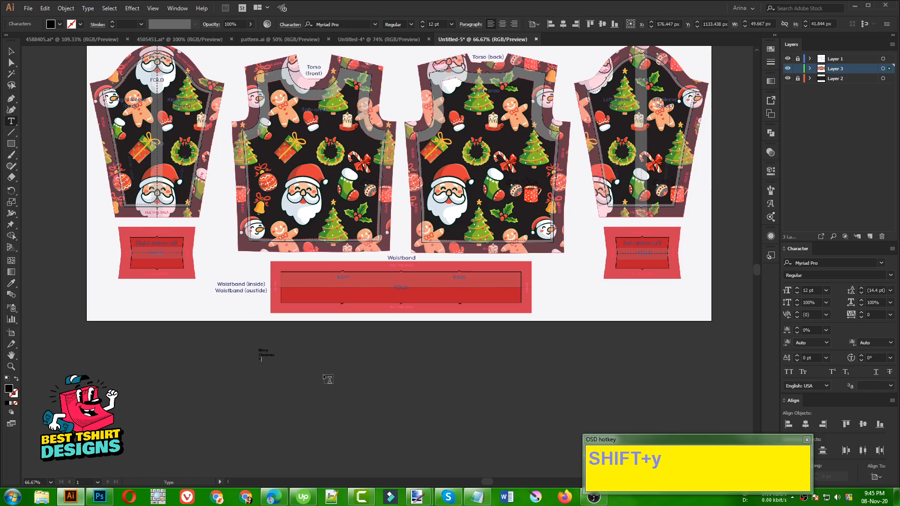
type("all")
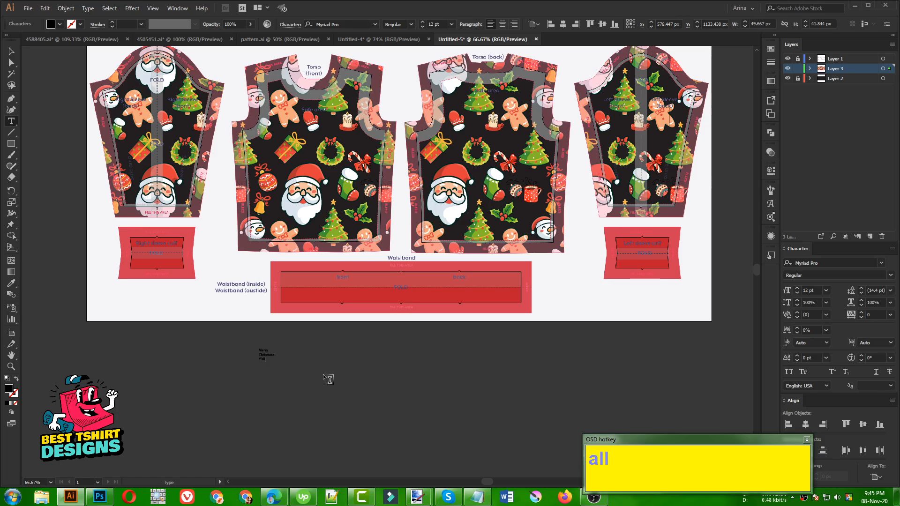
Enlarge the three-line text to about 93 pt below the waistband and set its font to Miraculous&Christmas
left_click(11, 51)
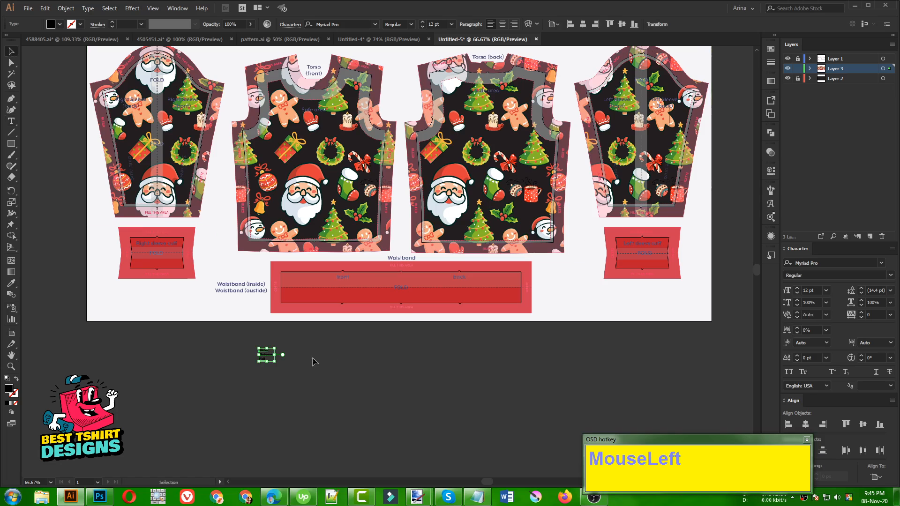
left_click_drag(275, 355, 415, 392)
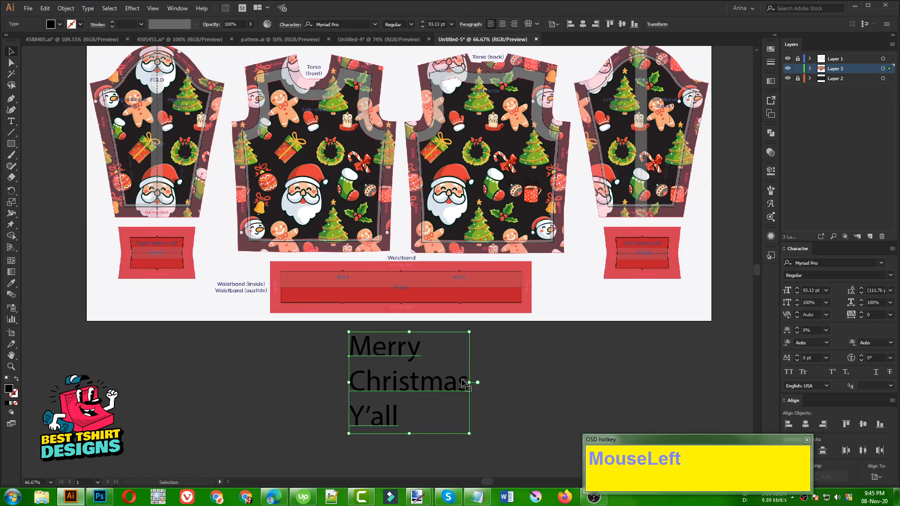
left_click(341, 23)
type("mira")
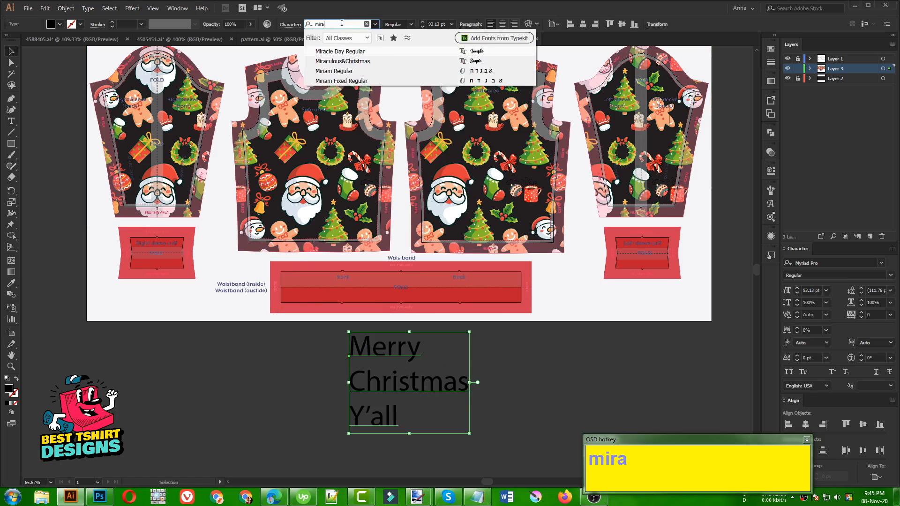
left_click(348, 60)
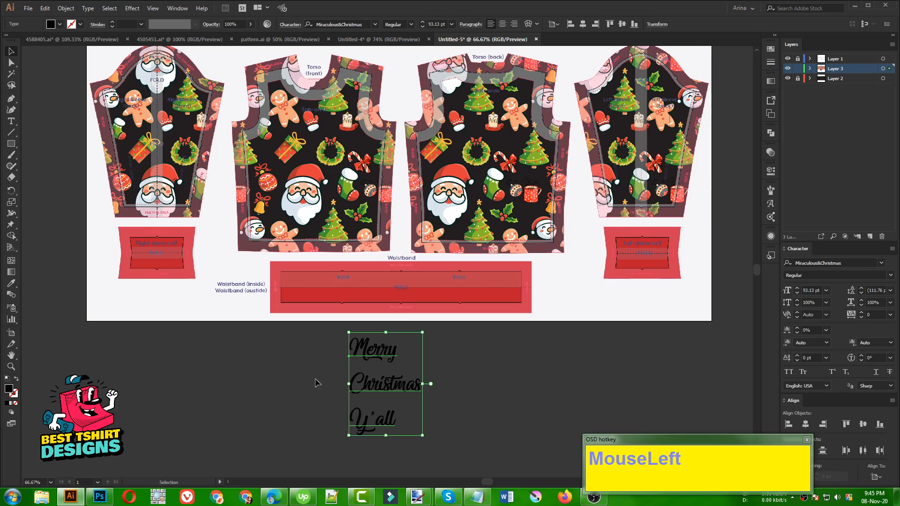
Try to split the three-line text into separate text objects with a script, and undo the change
left_click(28, 7)
mouse_move(117, 201)
left_click(195, 210)
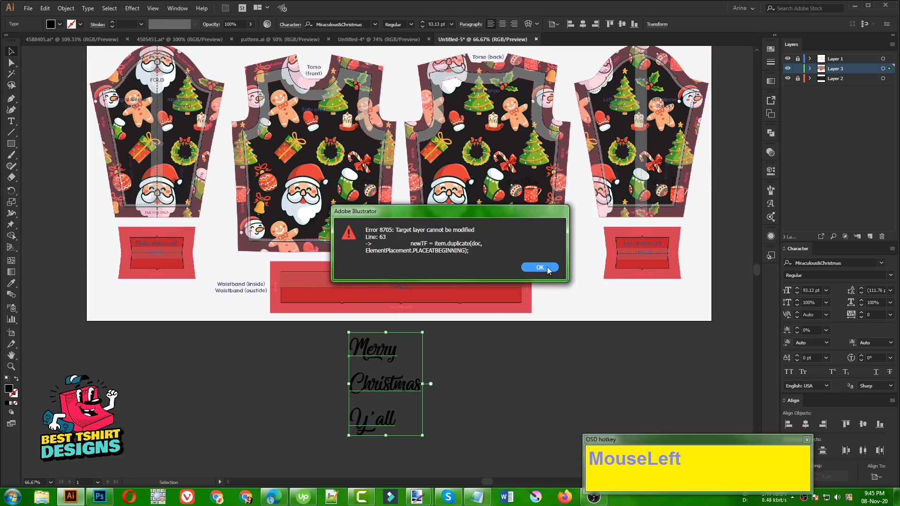
left_click(540, 267)
left_click(440, 394)
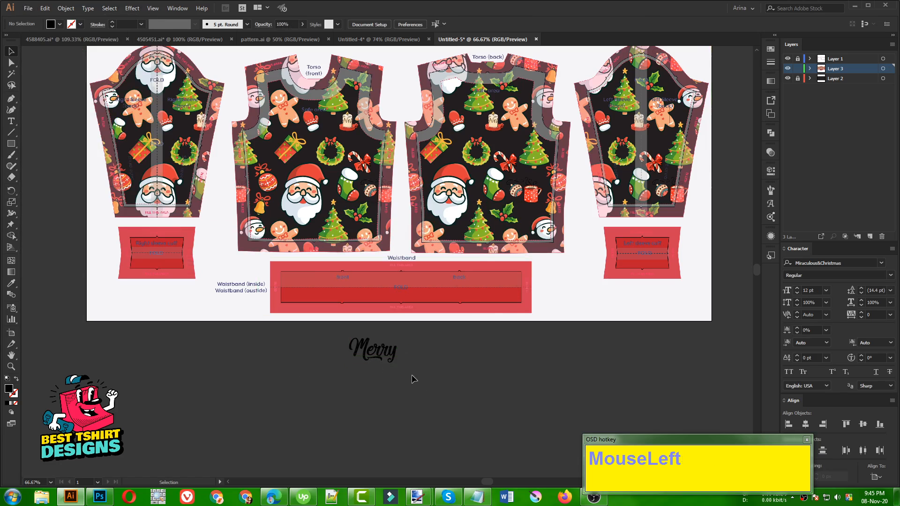
key("ctrl+z")
left_click(436, 384)
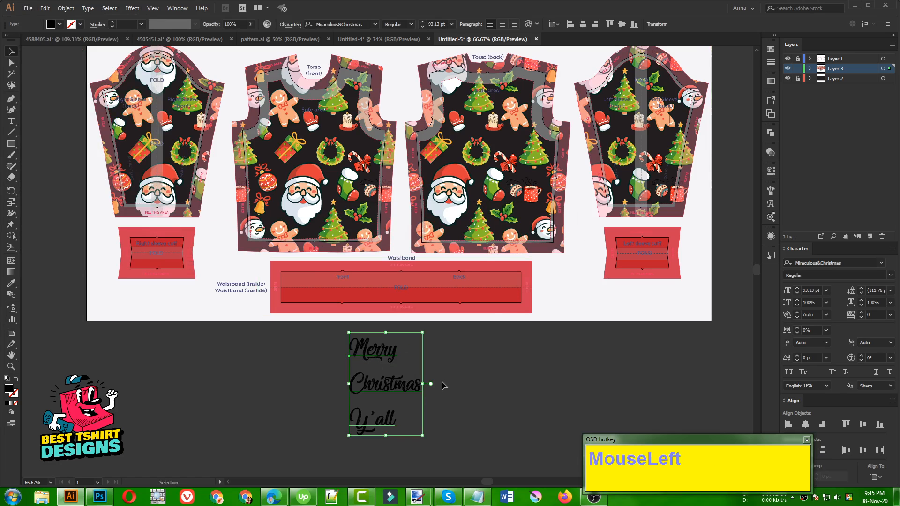
Convert the "Merry Christmas Y'all" text to outlines and fill the lettering with white
left_click(387, 353)
right_click(387, 352)
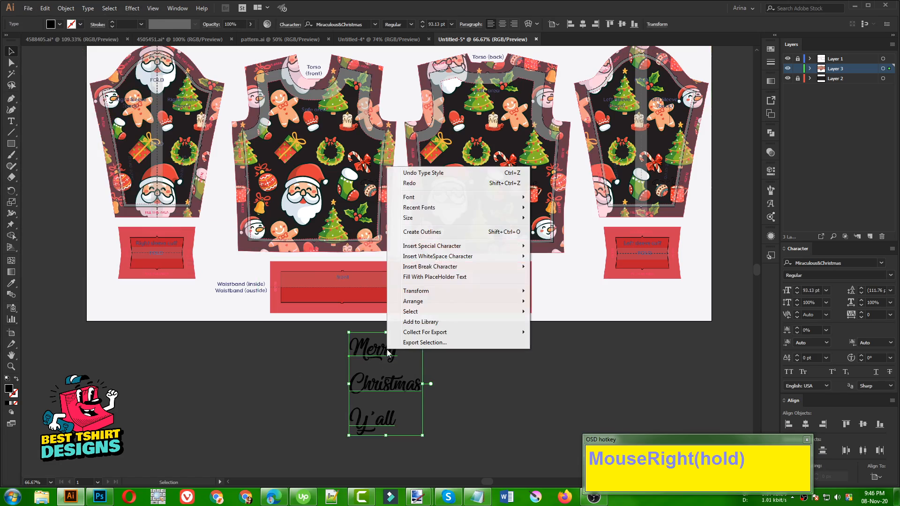
left_click(421, 231)
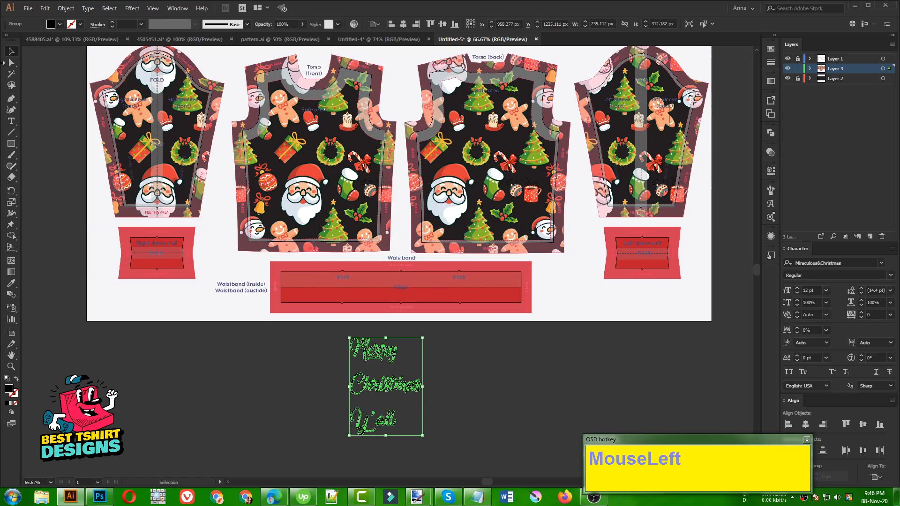
left_click(59, 24)
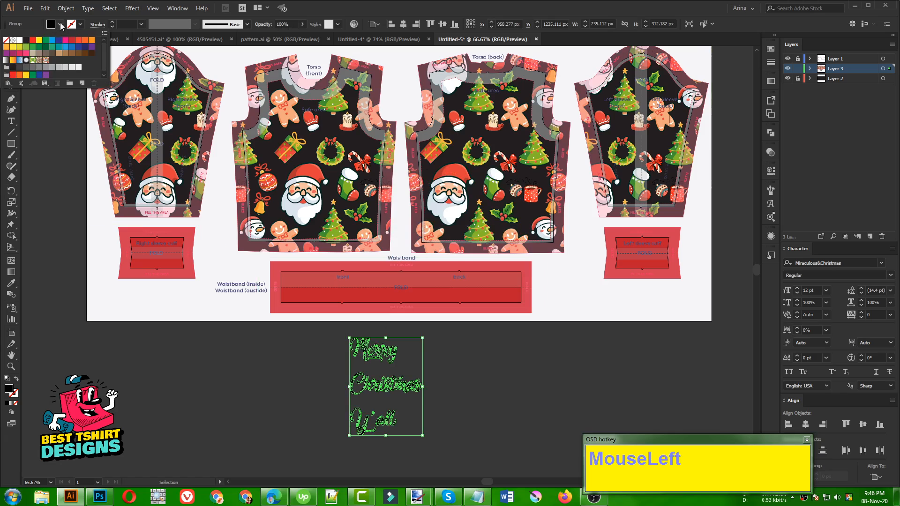
left_click(20, 42)
left_click(475, 392)
scroll(474, 392, "up", 2, "alt")
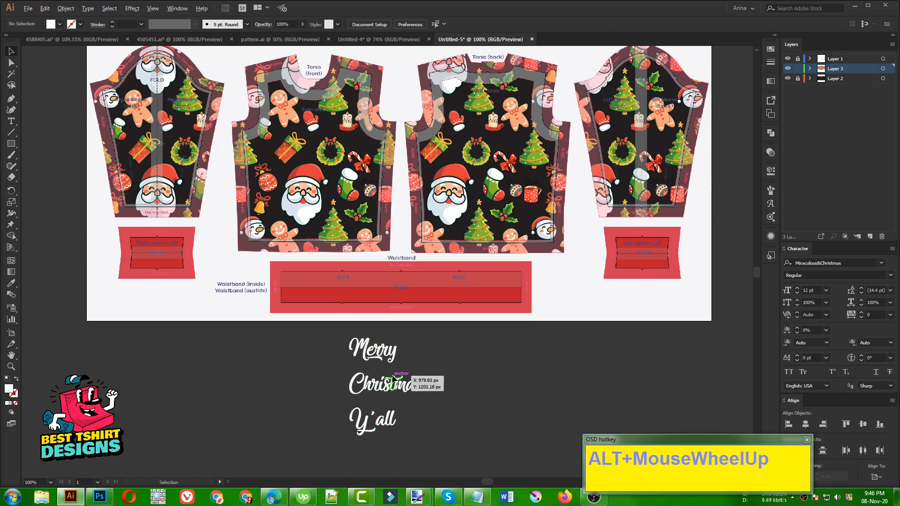
Isolate the lettering group, group the letters of "Christmas" and of "Merry" as separate words, and move "Christmas" up close beneath "Merry"
scroll(421, 375, "down", 3)
left_click(375, 386)
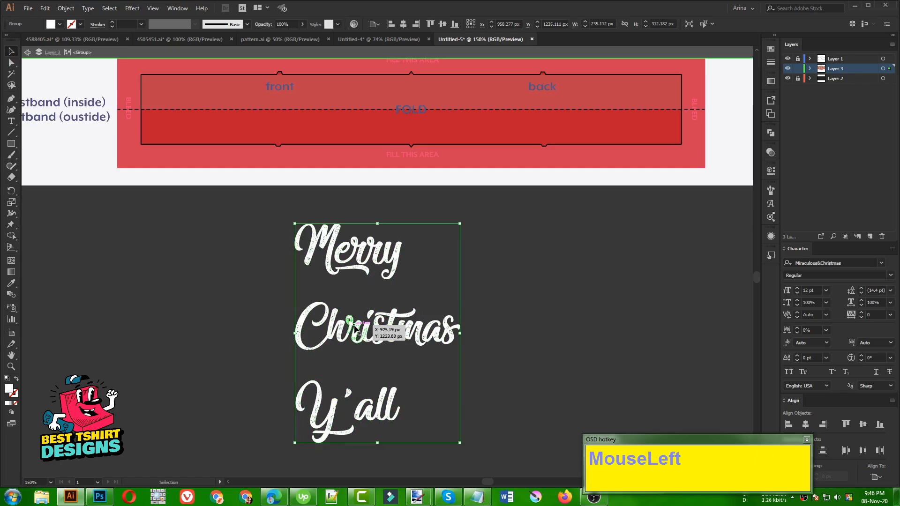
double_click(355, 329)
left_click_drag(244, 302, 478, 349)
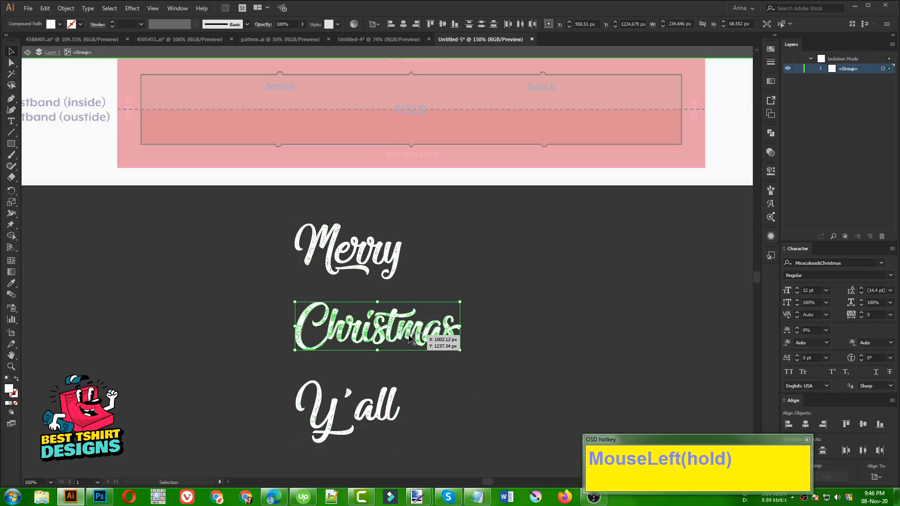
key("ctrl+g")
left_click_drag(395, 328, 370, 307)
left_click_drag(277, 207, 447, 265)
key("ctrl+g")
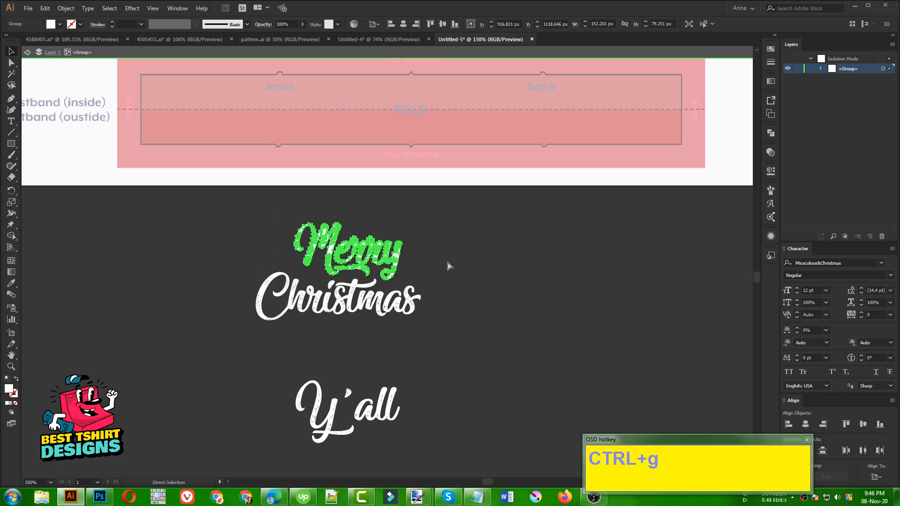
left_click(420, 458)
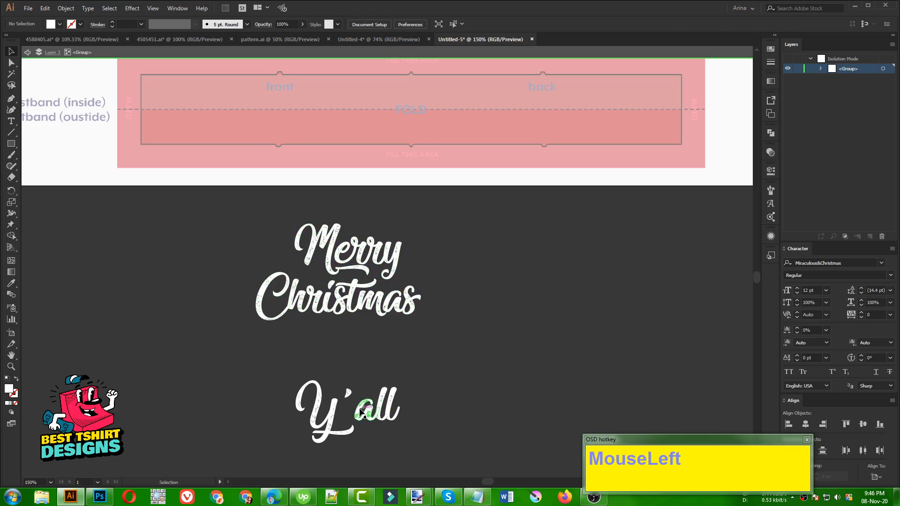
Tighten the spacing of "Y'all" by nudging "all" closer to the "Y" and moving the apostrophe slightly left and down
left_click_drag(363, 389, 423, 416)
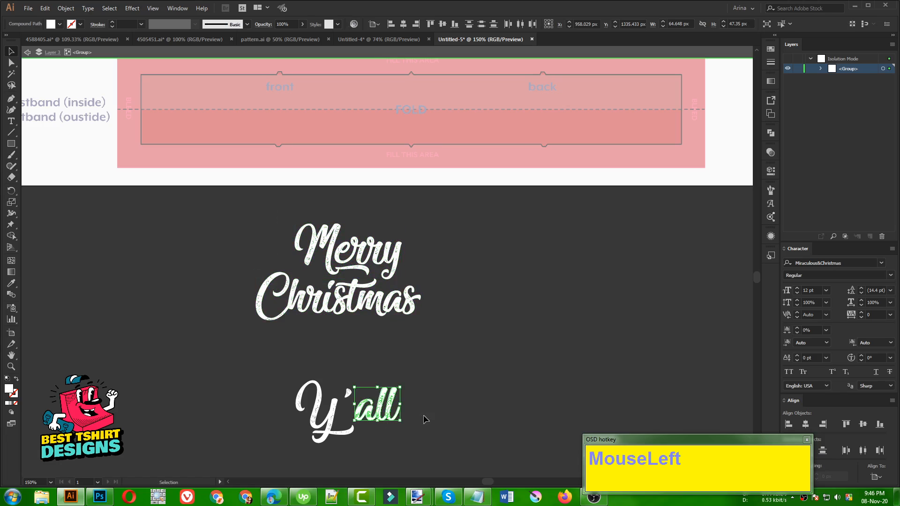
key("Left")
key("Left")
key("Left")
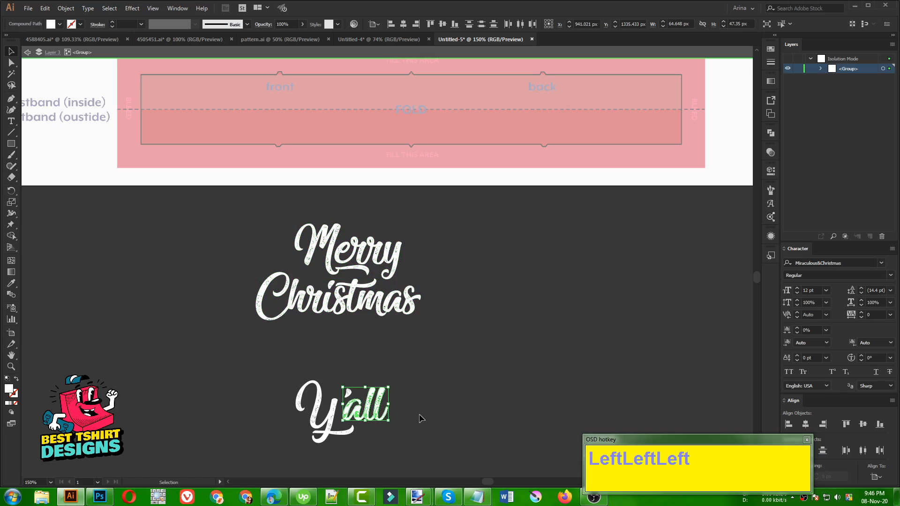
key("Right")
left_click(351, 392)
key("Left")
key("Left")
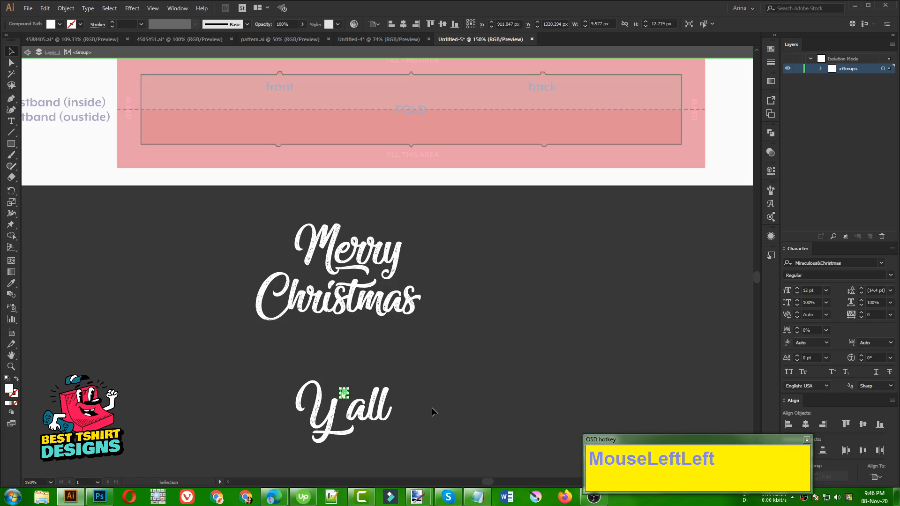
key("Down")
key("Down")
Group the letters of "Y'all" and move the word up close beneath "Christmas"
left_click(437, 409)
left_click_drag(422, 445, 342, 410)
key("ctrl+g")
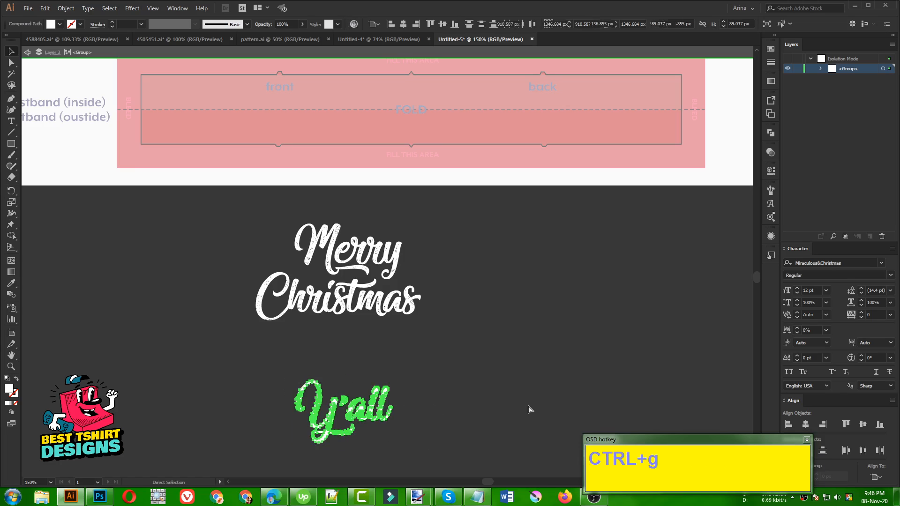
left_click_drag(357, 395, 357, 346)
left_click(471, 348)
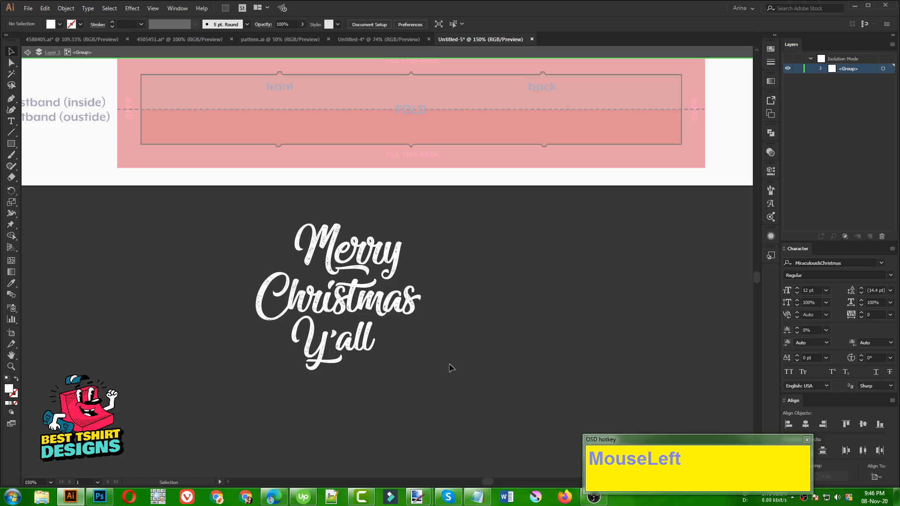
Leave isolation mode, cut the "Merry Christmas Y'all" lettering from below the artboard, and paste it over the front torso panel
left_click_drag(447, 426, 221, 190)
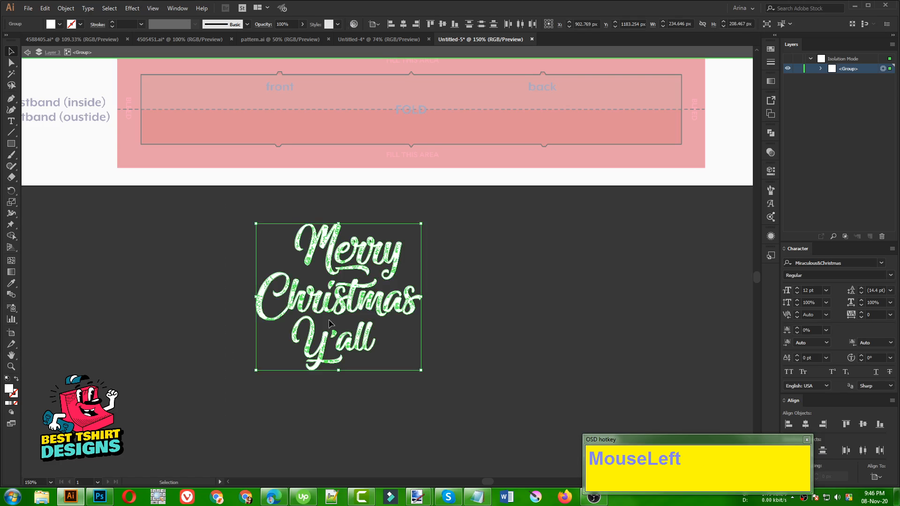
double_click(474, 327)
scroll(332, 370, "down", 3, "alt")
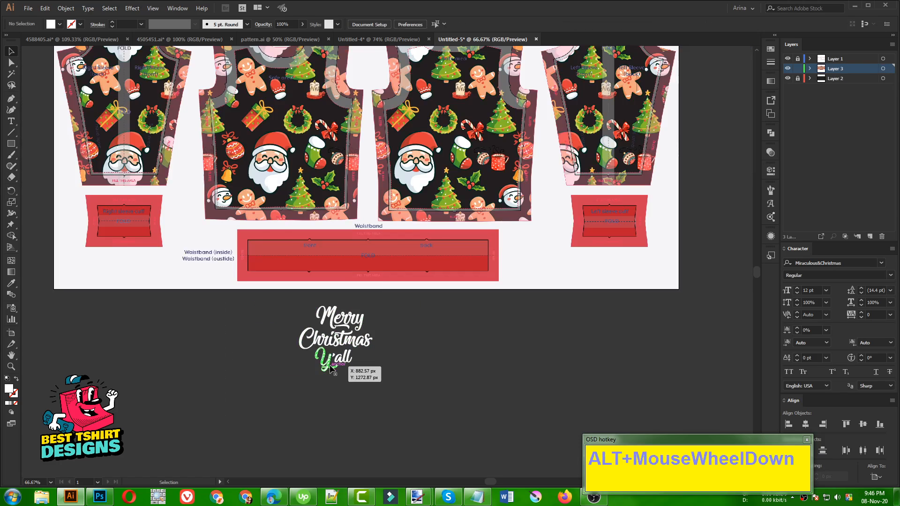
scroll(331, 368, "up", 3)
left_click(338, 386)
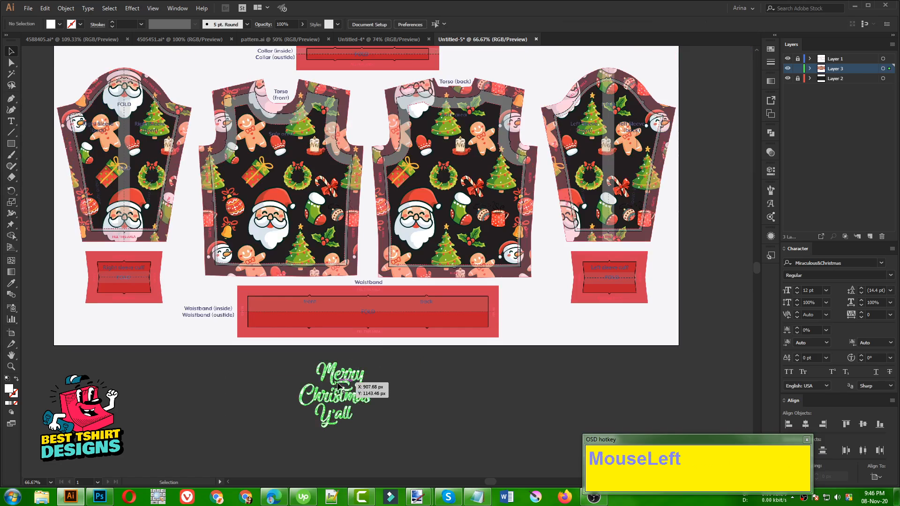
key("ctrl+x")
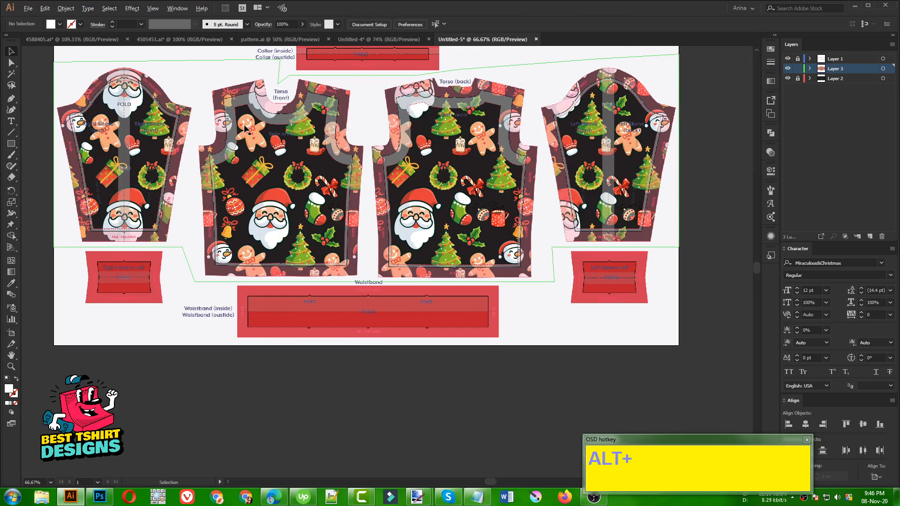
scroll(245, 127, "up", 3, "alt")
scroll(338, 287, "down", 1)
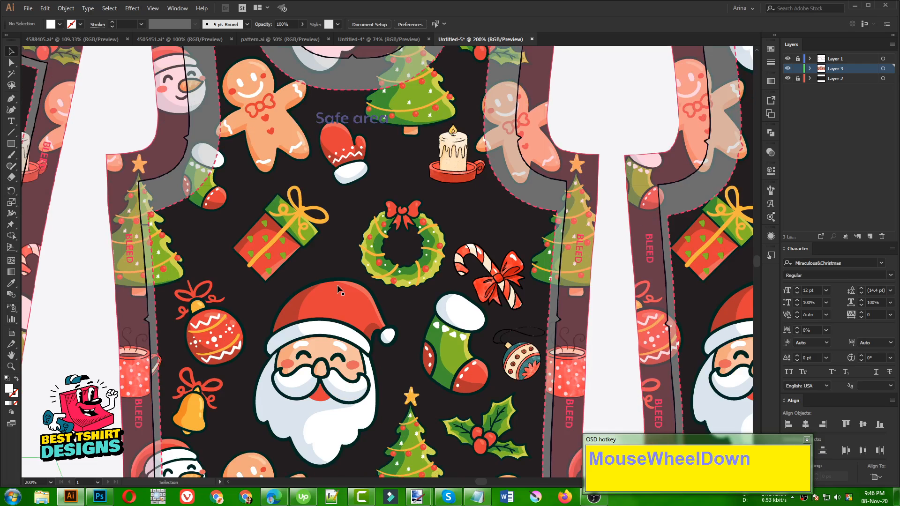
scroll(337, 285, "up", 1)
scroll(334, 196, "down", 2)
scroll(331, 201, "down", 1, "alt")
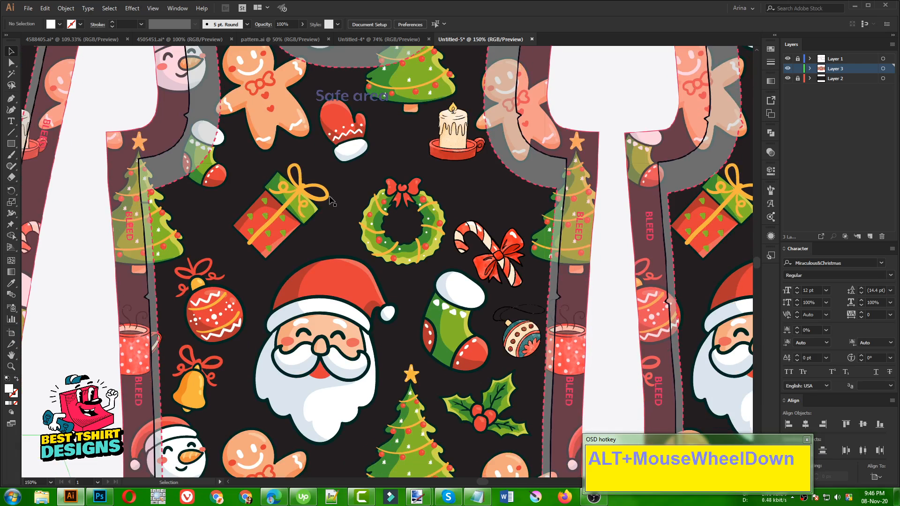
scroll(322, 213, "up", 1)
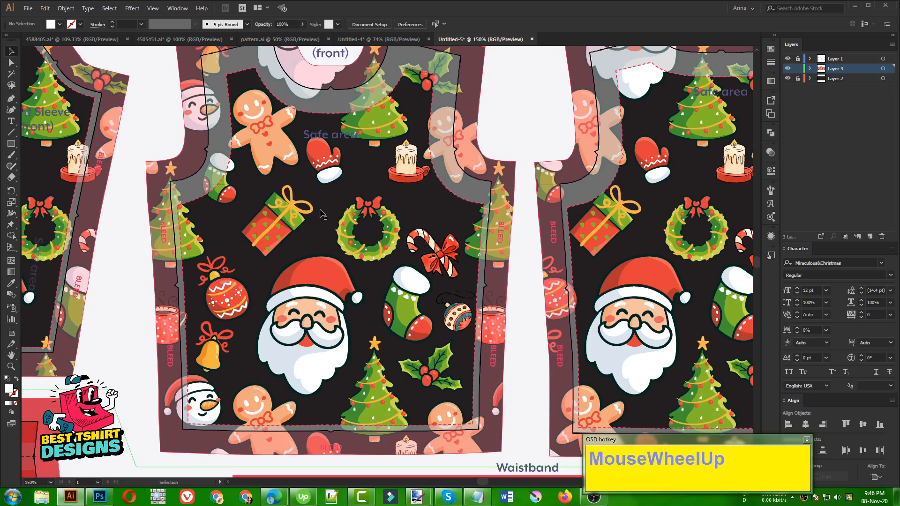
key("ctrl+v")
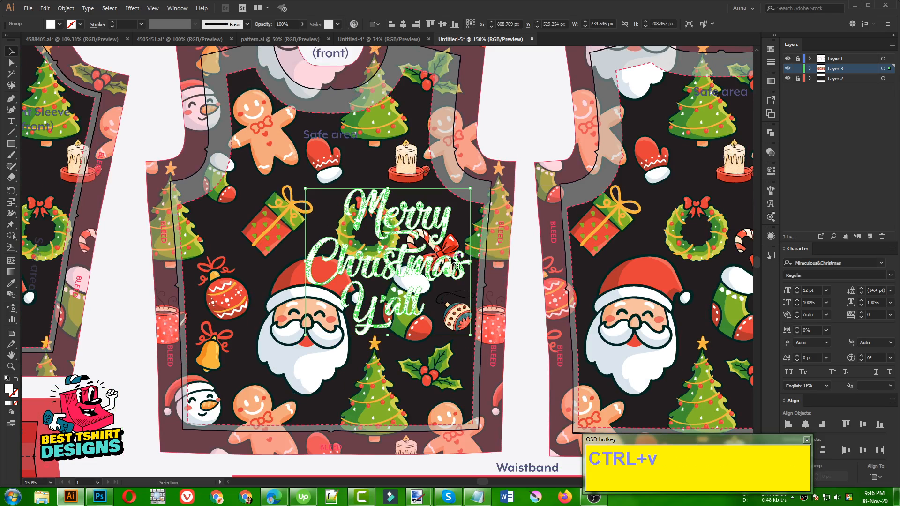
Scale the lettering down to about 176 px wide and place it on the front torso's chest, just above Santa's hat
left_click_drag(457, 266, 416, 264)
left_click_drag(360, 267, 322, 192)
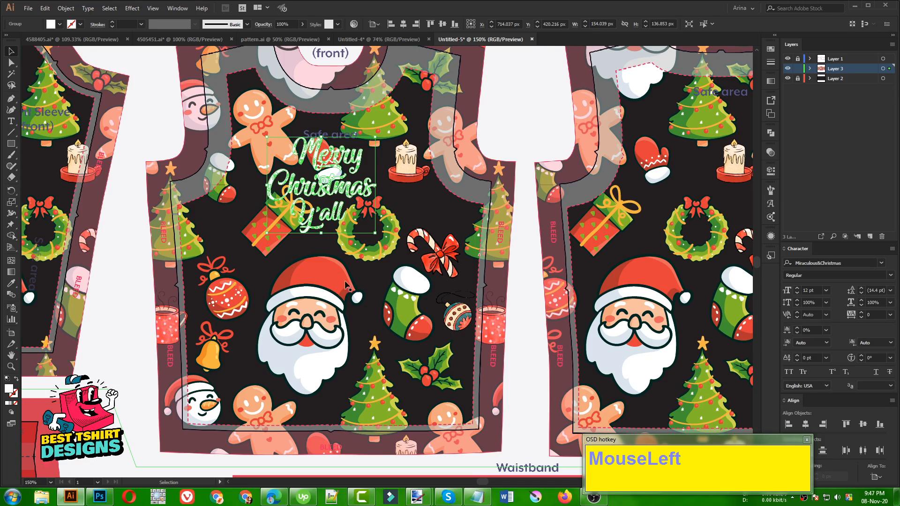
left_click_drag(321, 233, 322, 250)
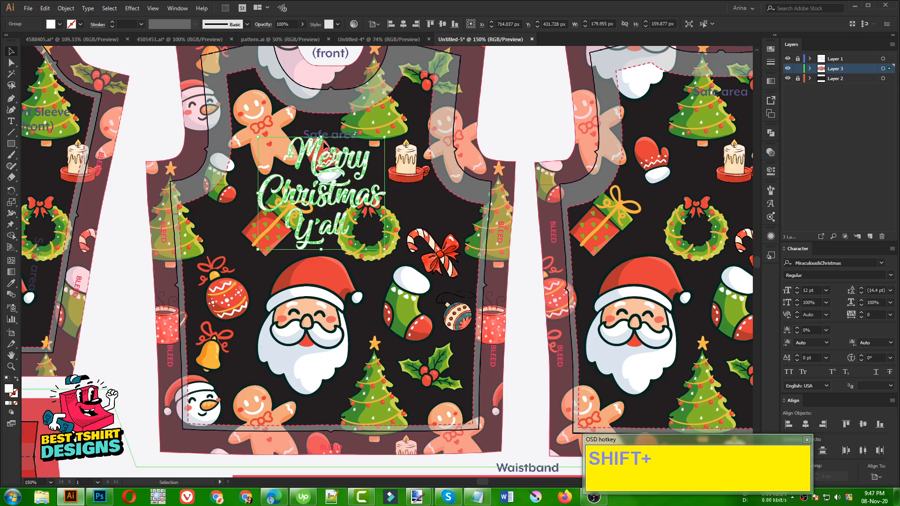
left_click_drag(323, 142, 323, 142)
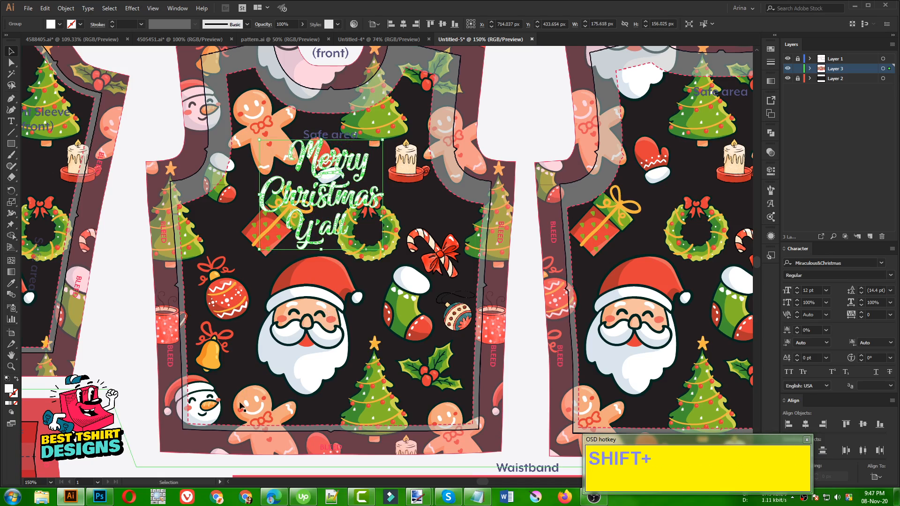
Apply Offset Path to the chest lettering with an offset of 10 px and Miter joins
left_click(125, 308)
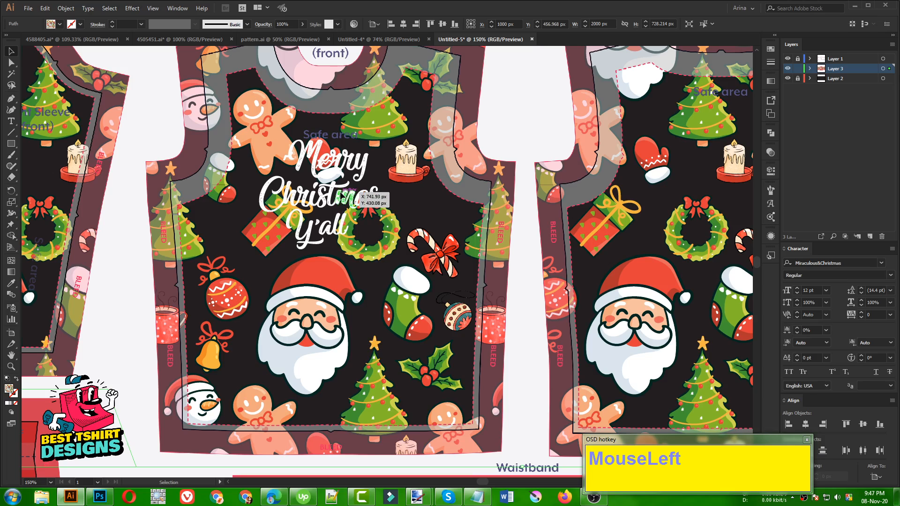
left_click(353, 195)
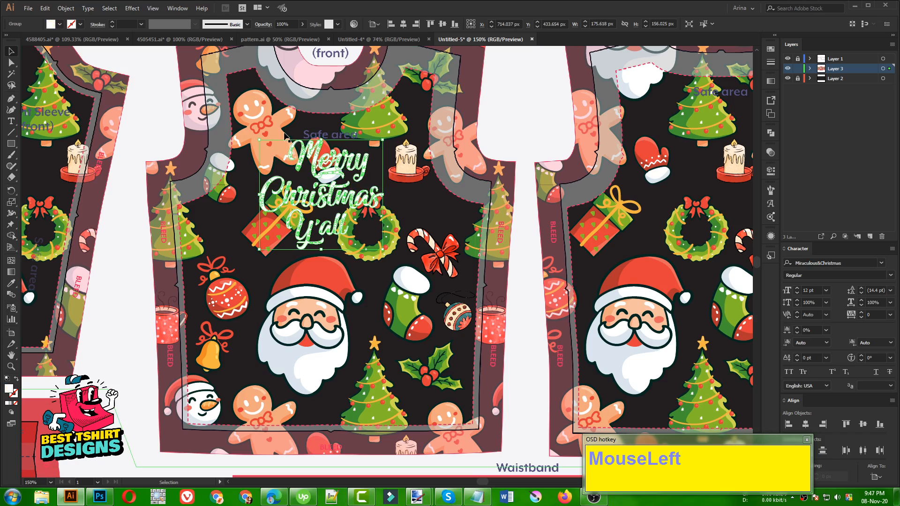
left_click(296, 137)
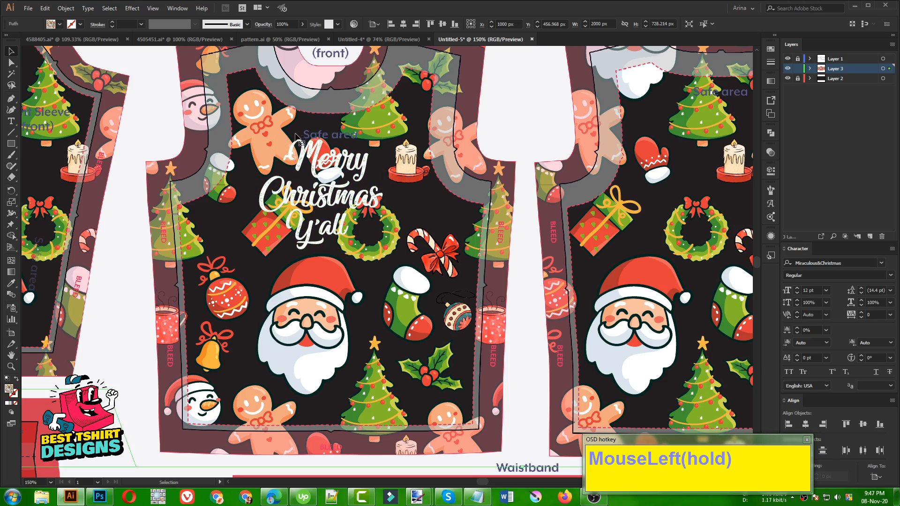
left_click(316, 173)
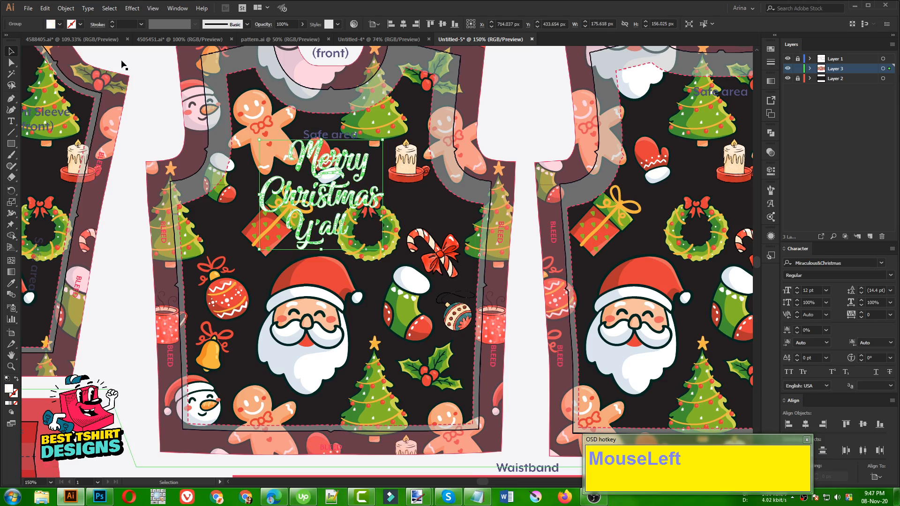
left_click(66, 8)
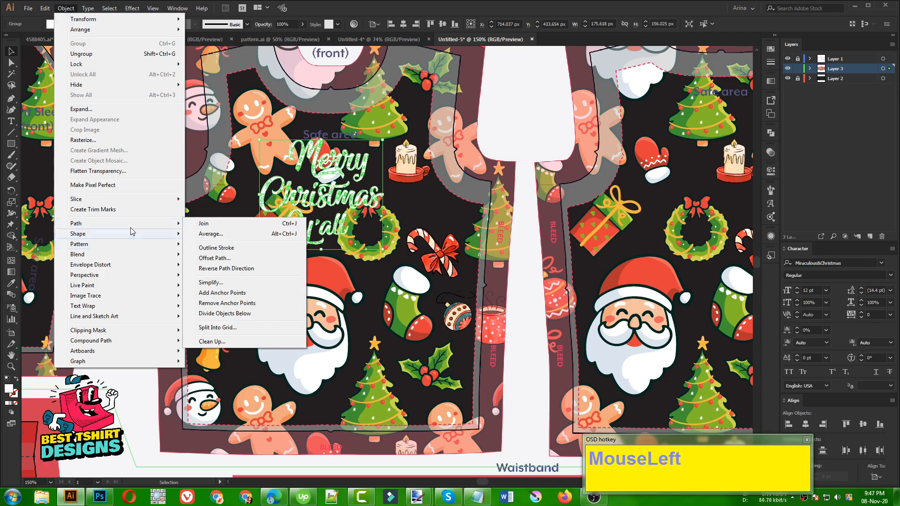
left_click(226, 258)
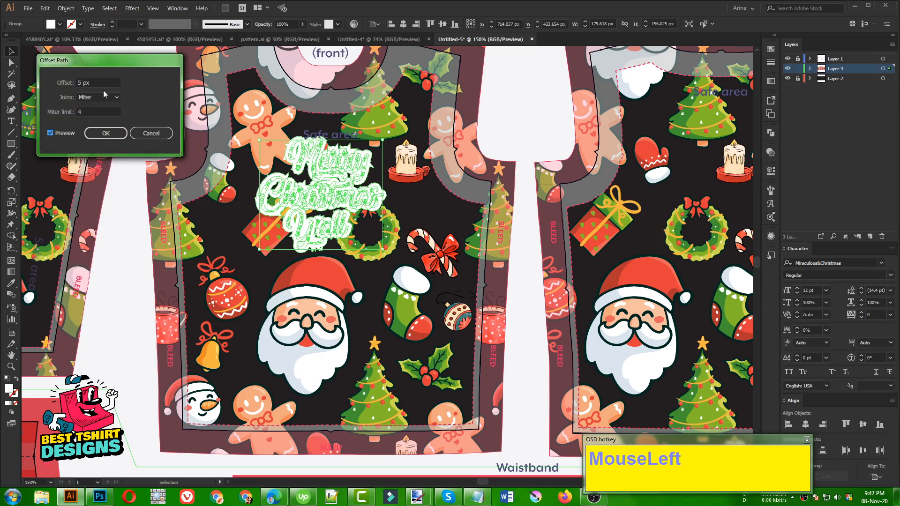
left_click(93, 83)
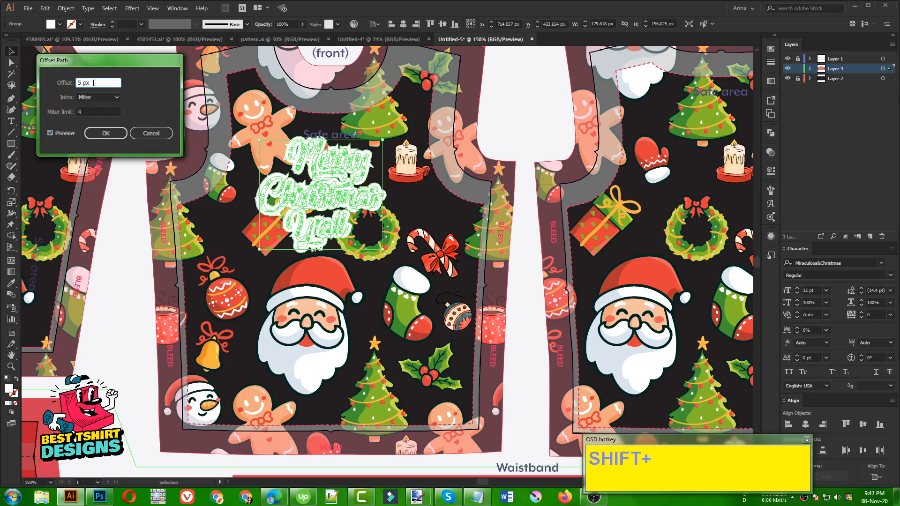
key("shift+Up")
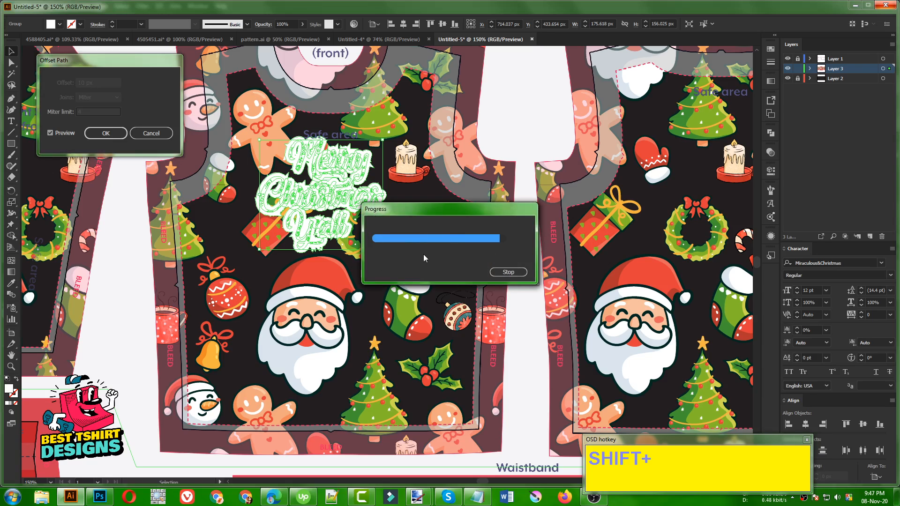
left_click(110, 135)
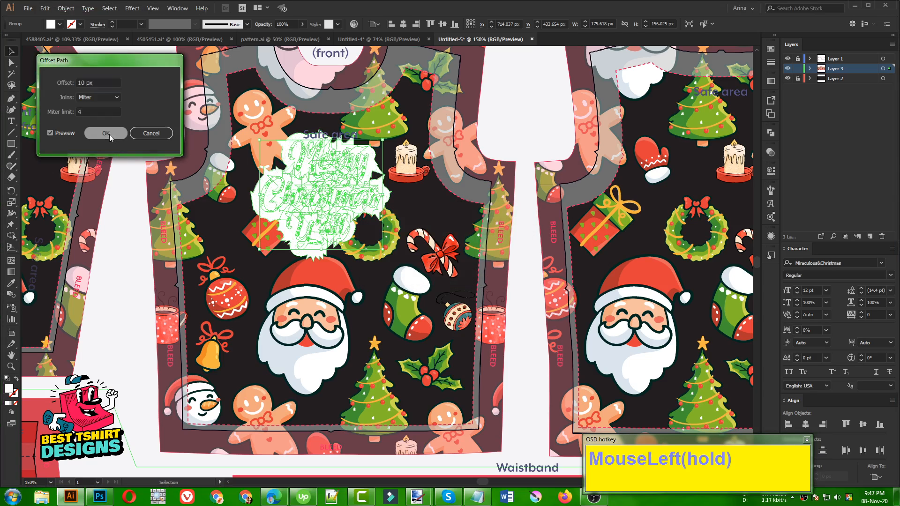
Unite the offset paths into one shape, then cut it and paste it behind the white lettering
left_click(769, 133)
left_click(662, 152)
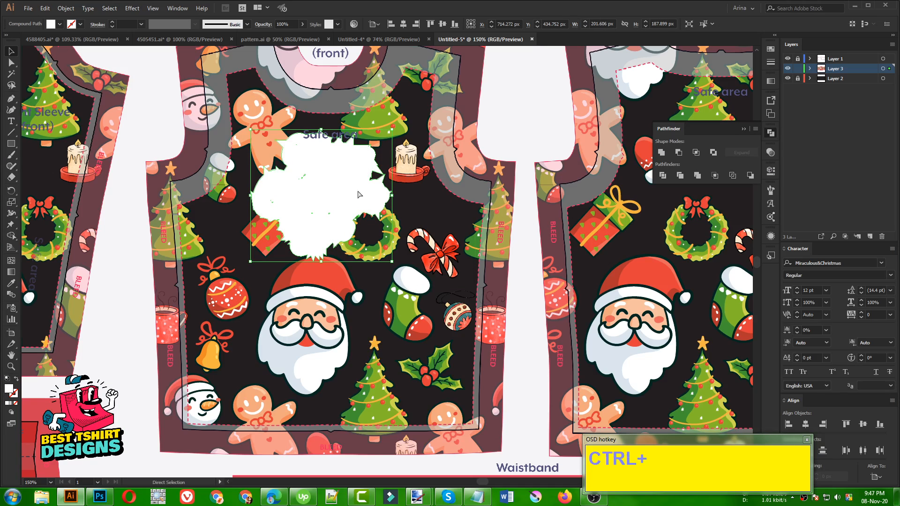
key("ctrl+x")
left_click(337, 189)
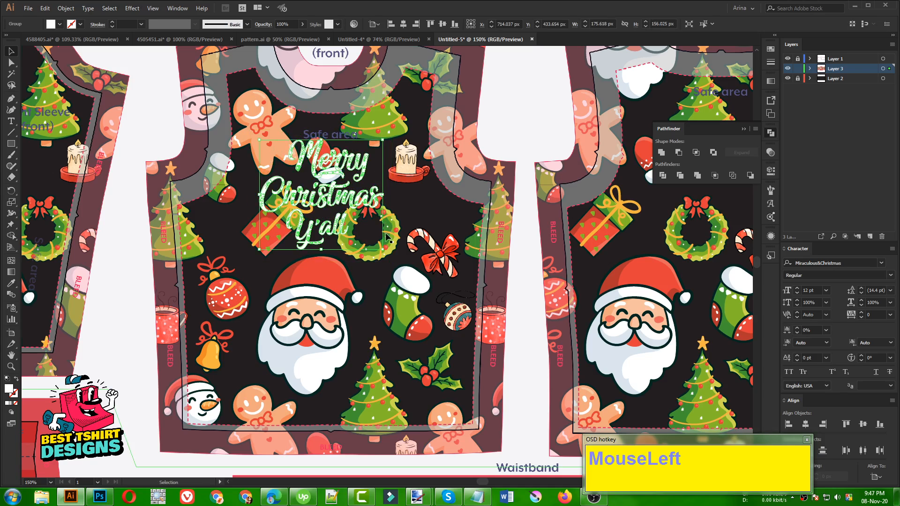
key("ctrl+b")
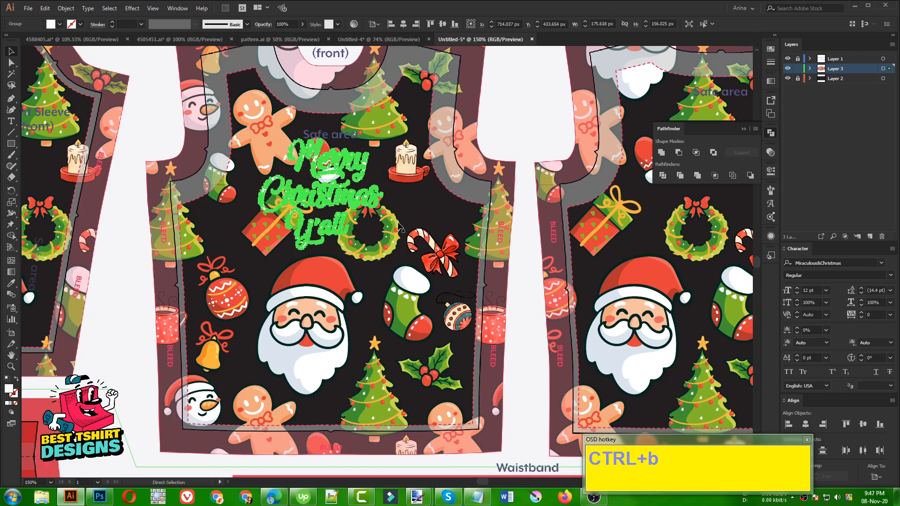
Fill the united offset shape behind the lettering with black
left_click(59, 26)
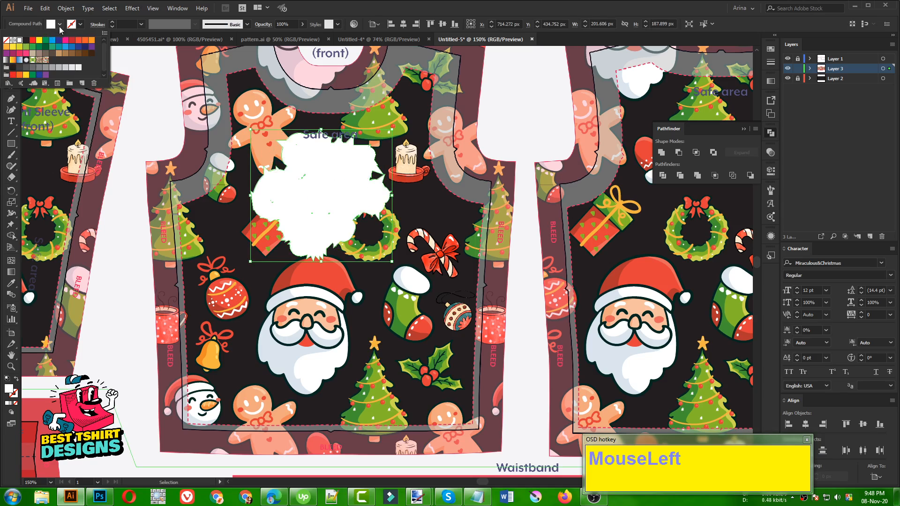
left_click(26, 40)
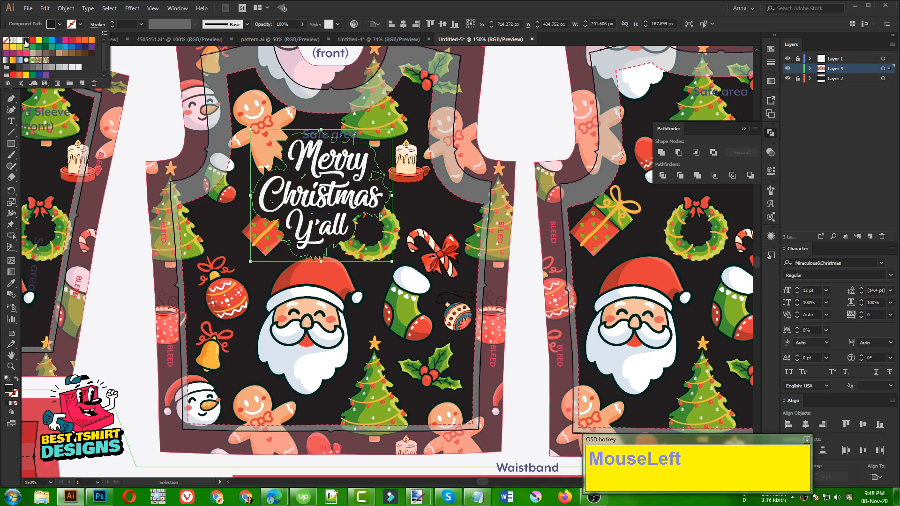
left_click(506, 132)
left_click(504, 131)
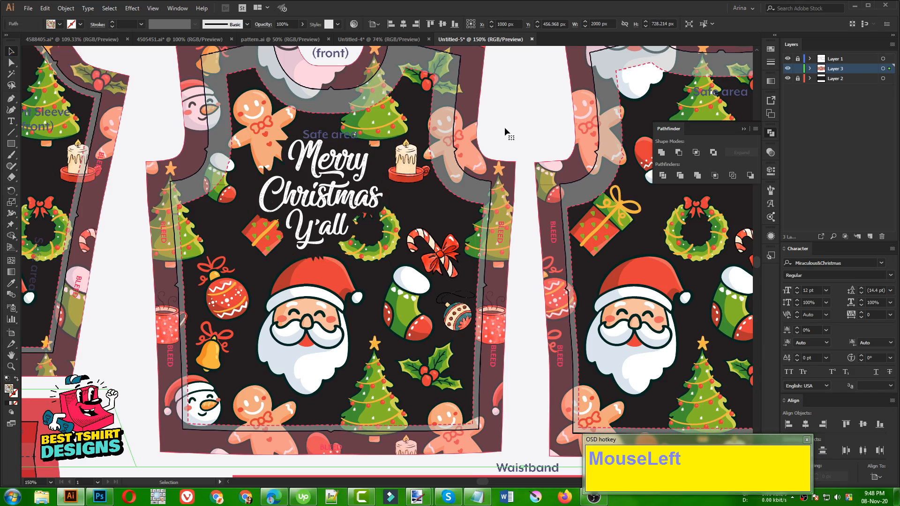
Erase the lower edge of the black backing shape where it covers the top of Santa's hat
scroll(322, 250, "up", 1)
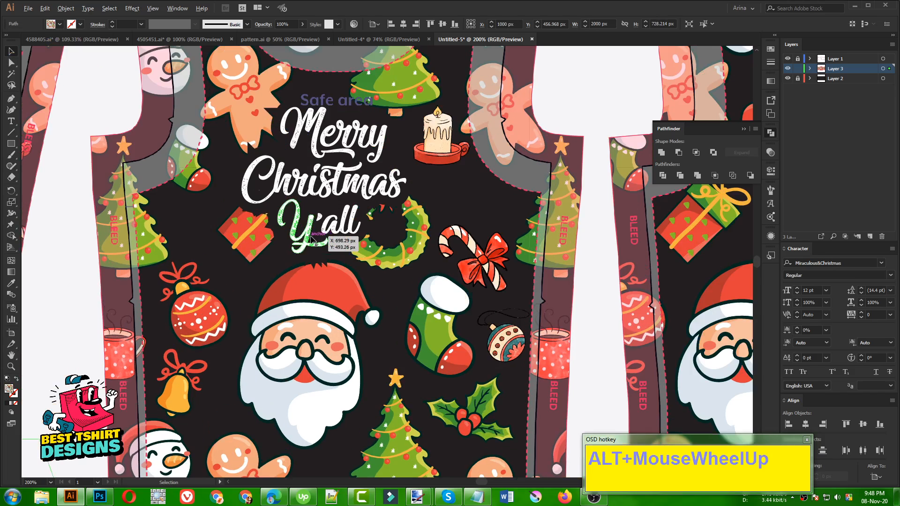
left_click(325, 258)
key("shift+e")
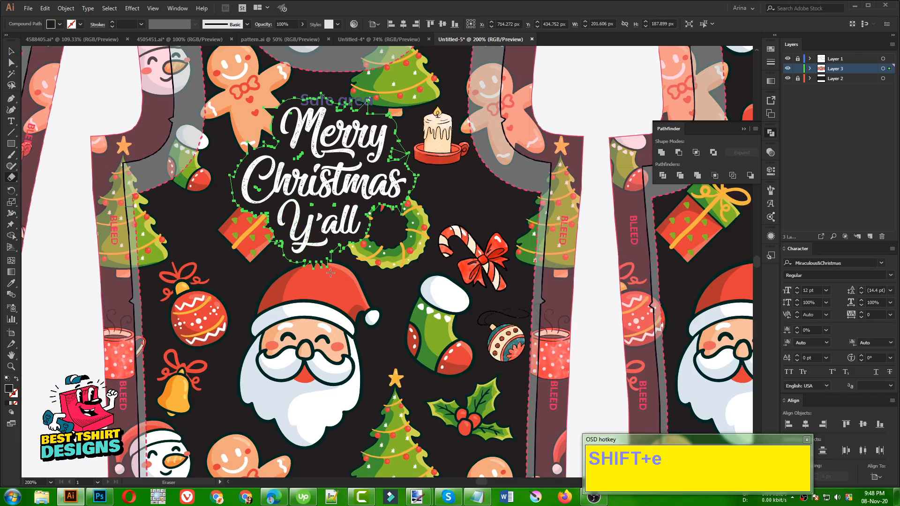
key("alt")
mouse_move(333, 265)
left_mouse_down()
mouse_move(314, 263)
mouse_move(329, 279)
left_mouse_up()
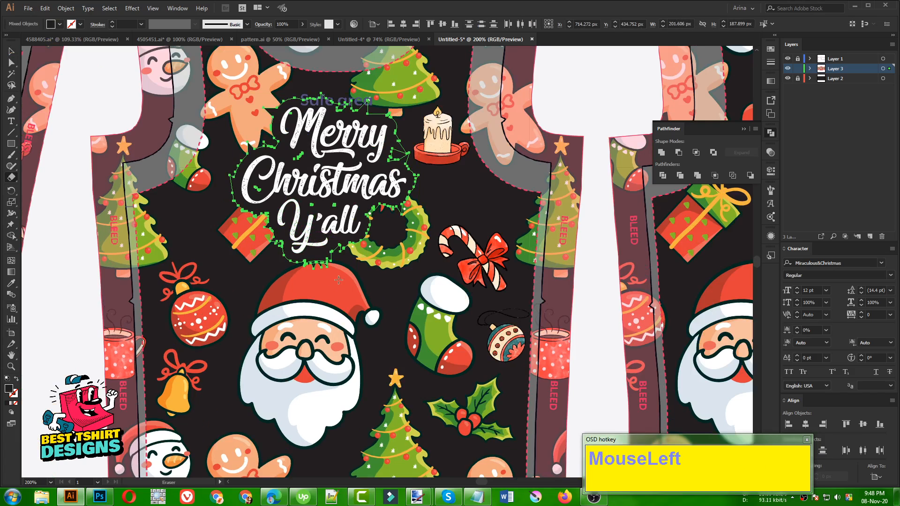
left_click_drag(302, 265, 311, 266)
key("v")
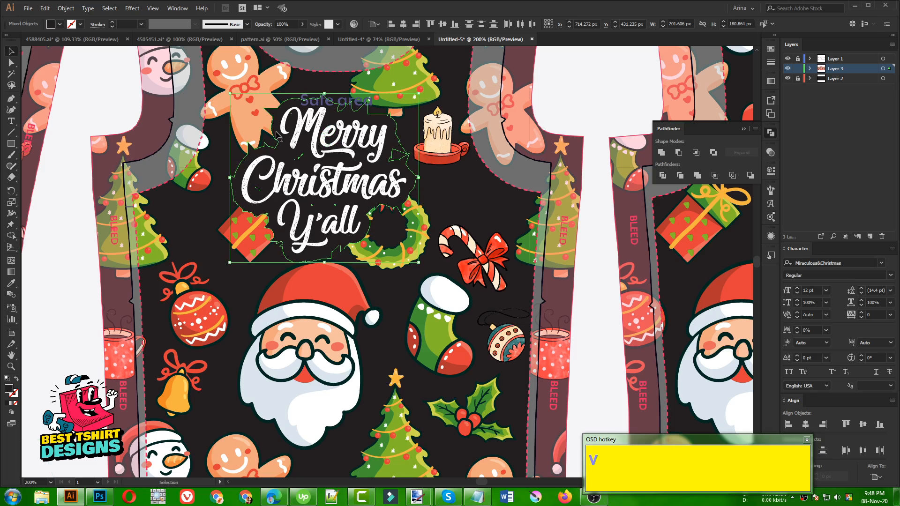
Move the backing shape's anchor points off the gingerbread man's body and foot, to about X 660, Y 360 px and X 636, Y 402 px
scroll(258, 120, "up", 2, "alt")
key("a")
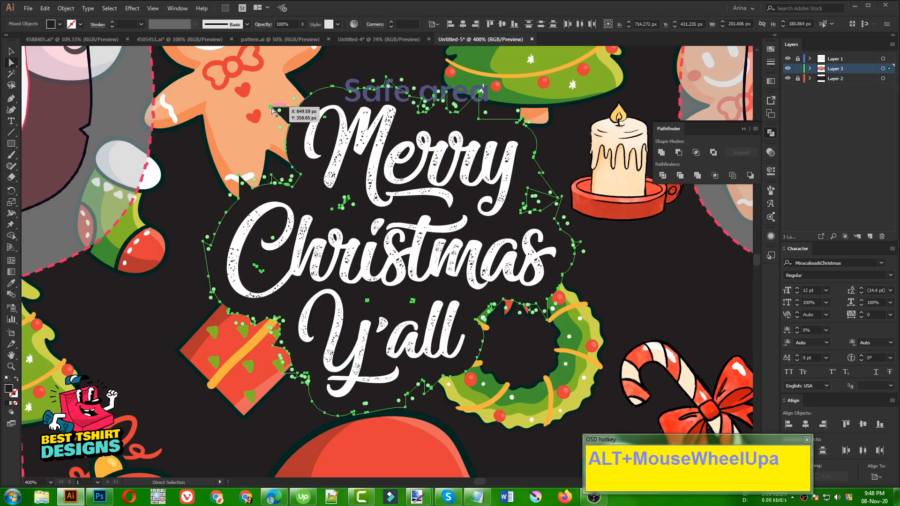
left_click_drag(273, 109, 292, 117)
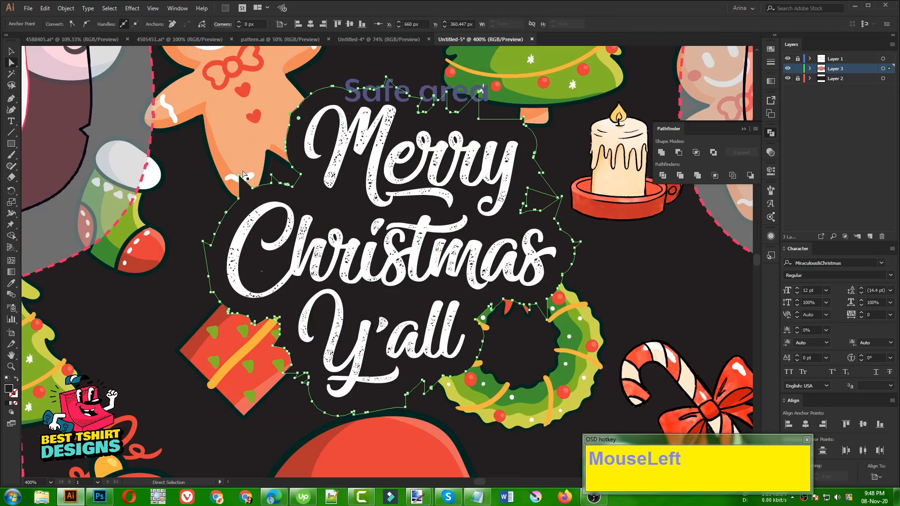
left_click_drag(244, 175, 258, 191)
scroll(256, 181, "down", 2)
scroll(257, 180, "down", 1, "alt")
left_click(298, 211)
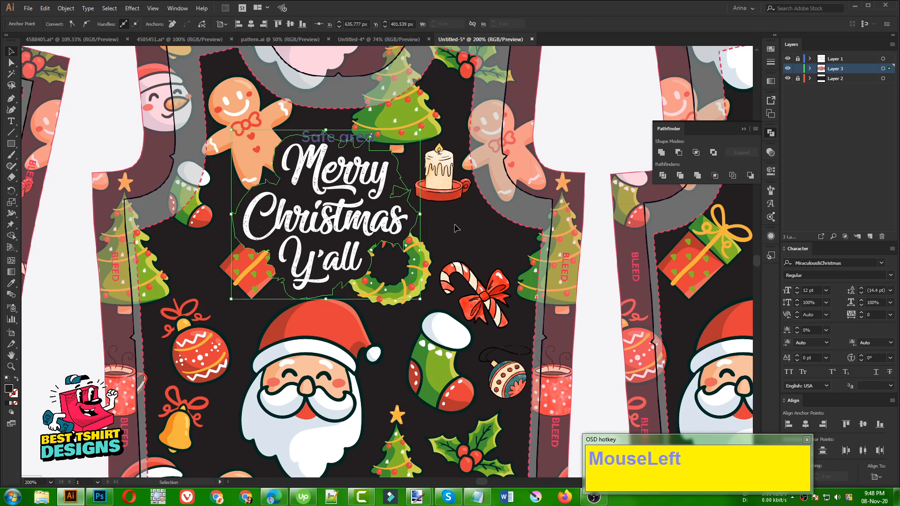
Close the Pathfinder panel and check all artwork across the sweater template, leaving nothing selected
scroll(298, 211, "down", 1, "alt")
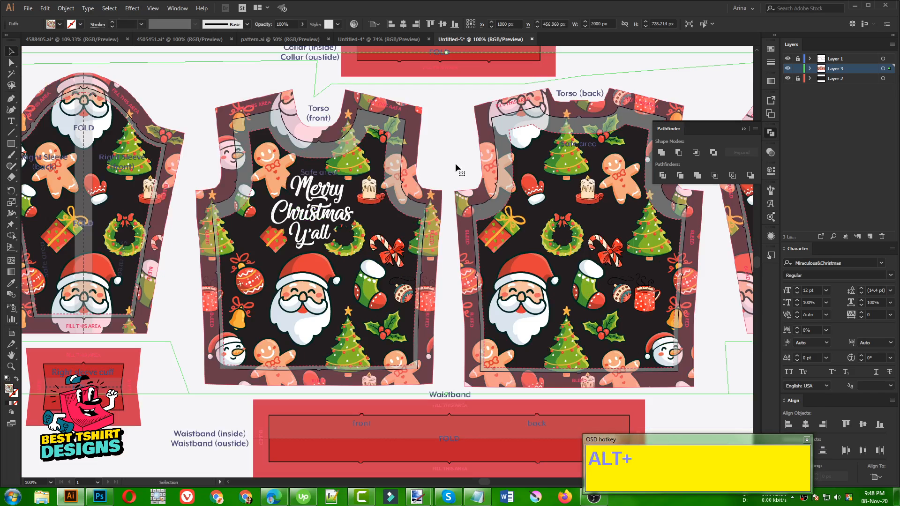
scroll(317, 212, "down", 1, "alt")
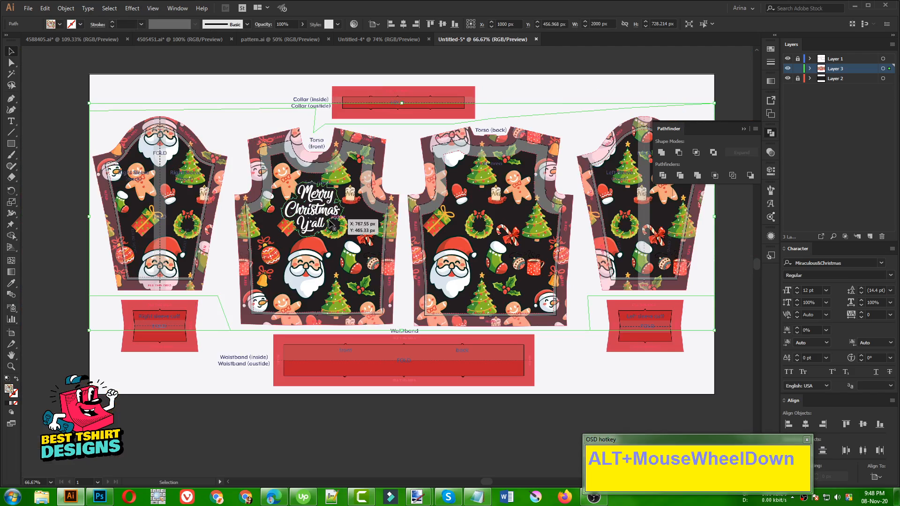
left_click(772, 135)
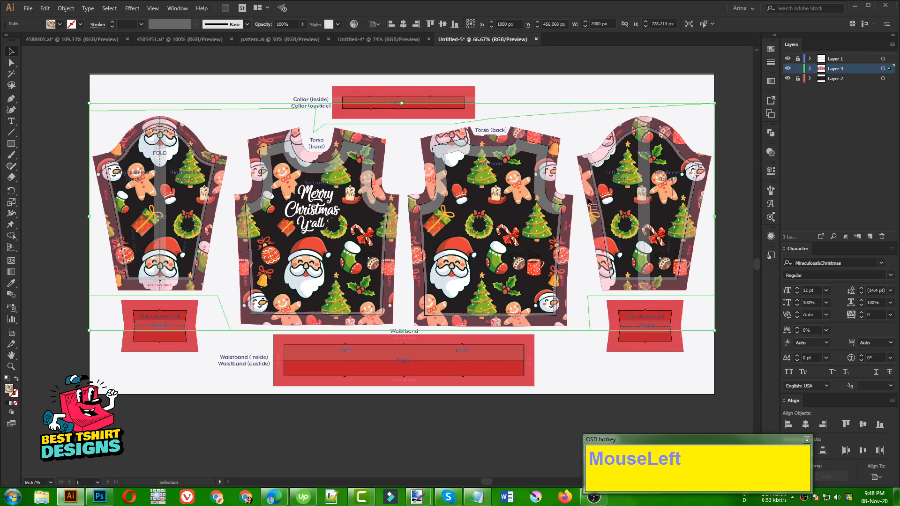
left_click(227, 424)
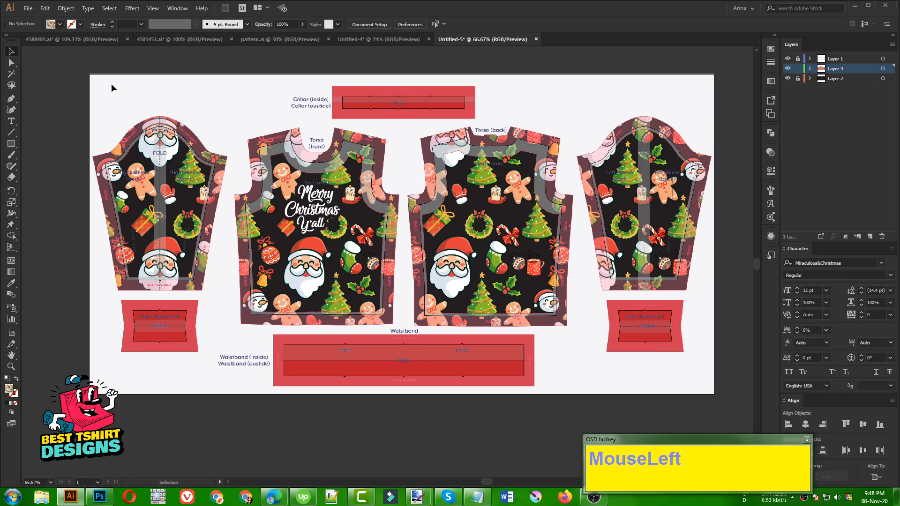
left_click_drag(67, 64, 735, 416)
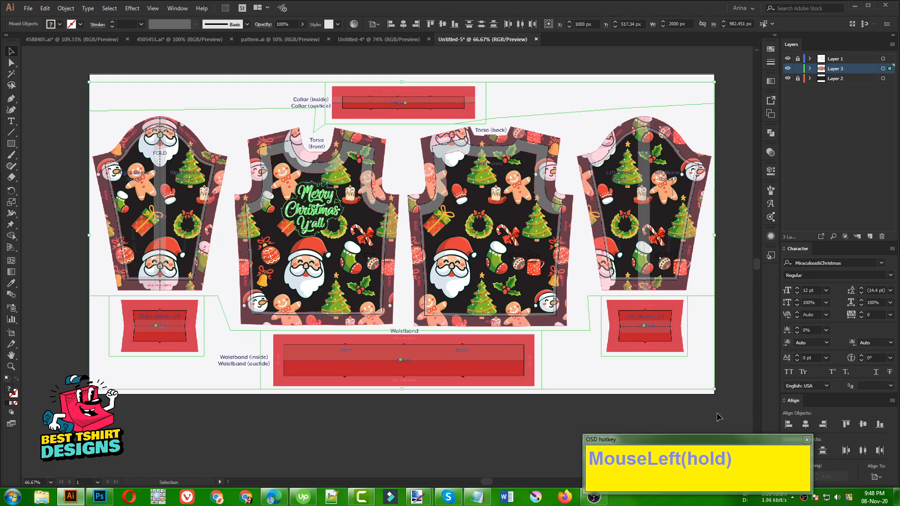
left_click(382, 414)
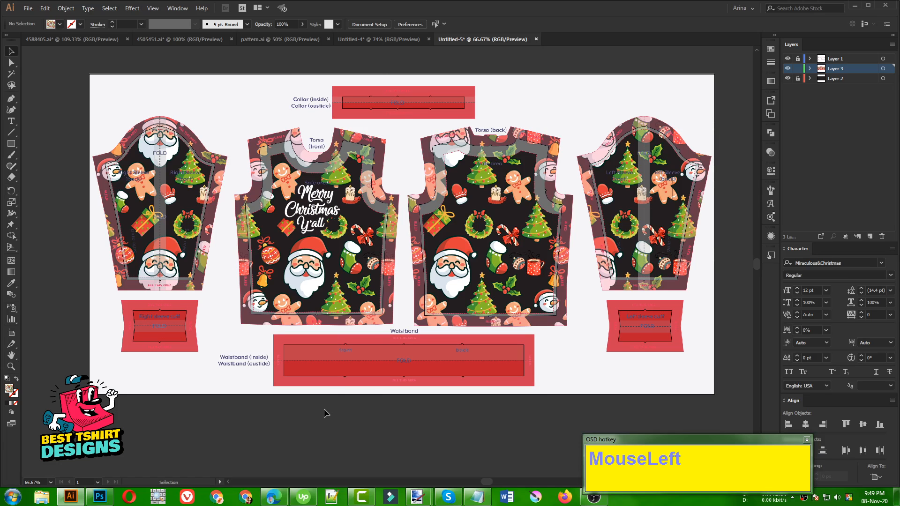
Switch to Photoshop and set the sweater template's image width to 16000 pixels in Image Size
left_click(100, 496)
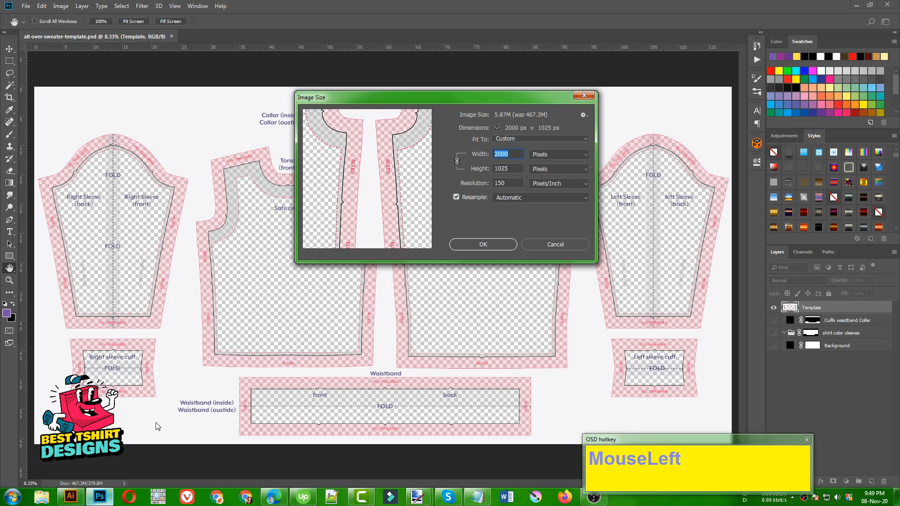
left_click_drag(366, 99, 293, 103)
left_click_drag(446, 159, 417, 161)
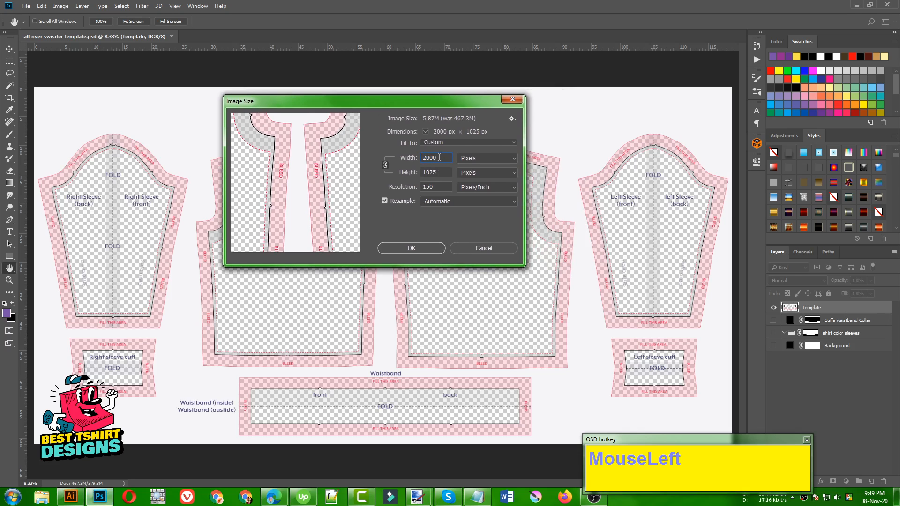
left_click_drag(405, 160, 404, 160)
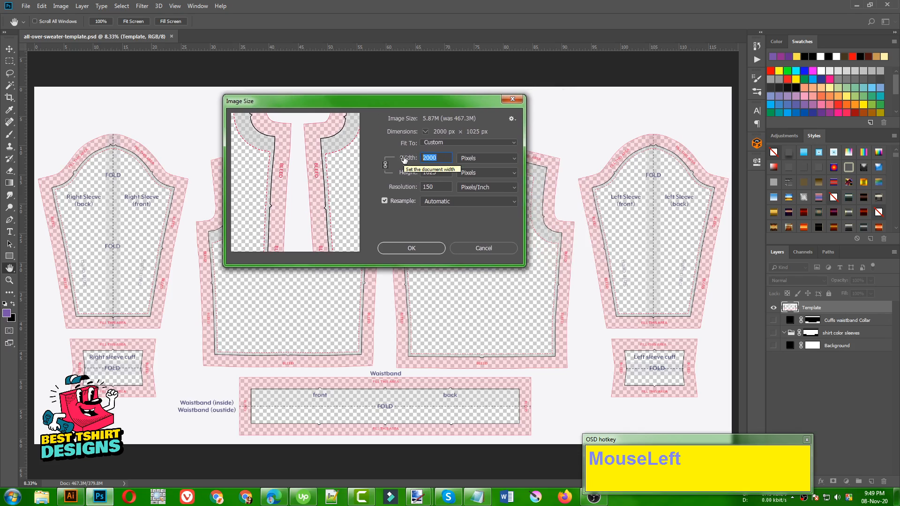
type("1")
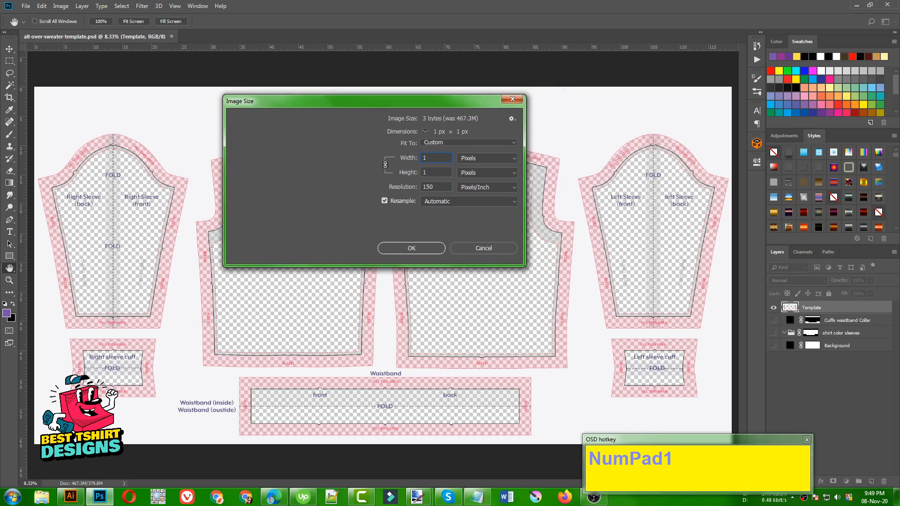
type("5")
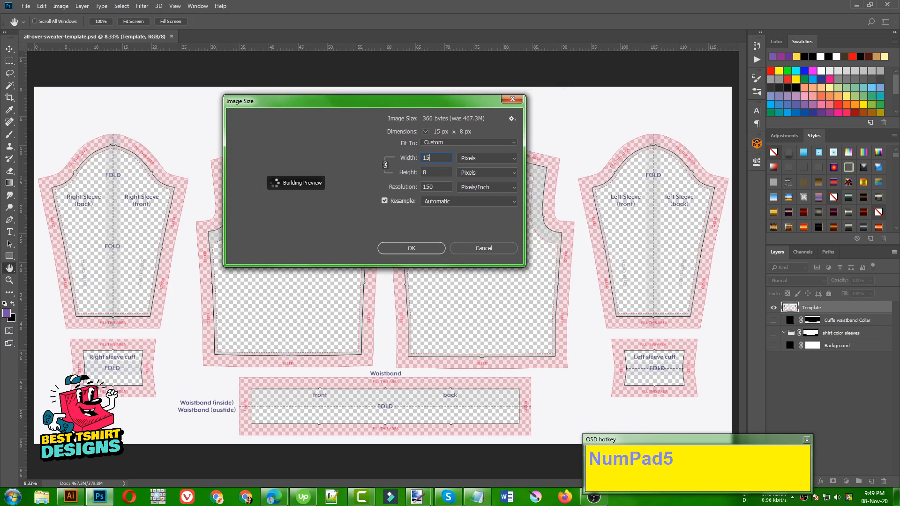
type("000")
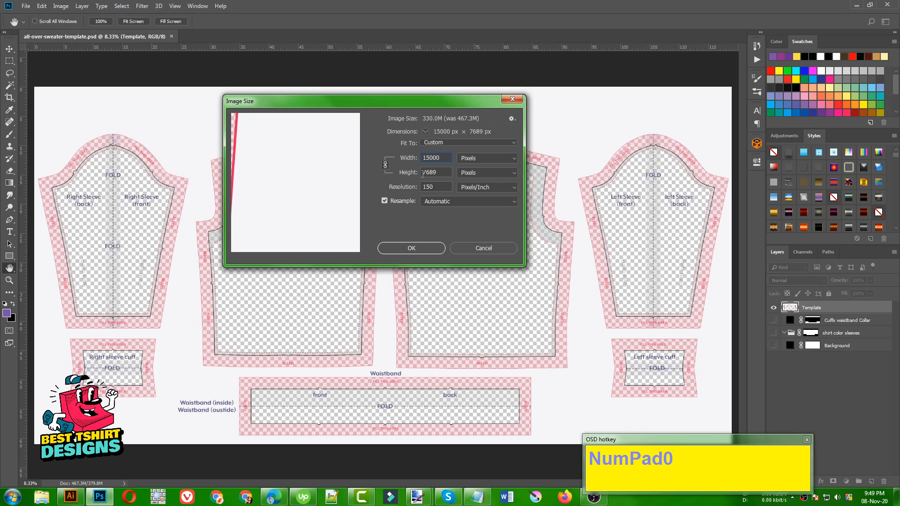
left_click(427, 158)
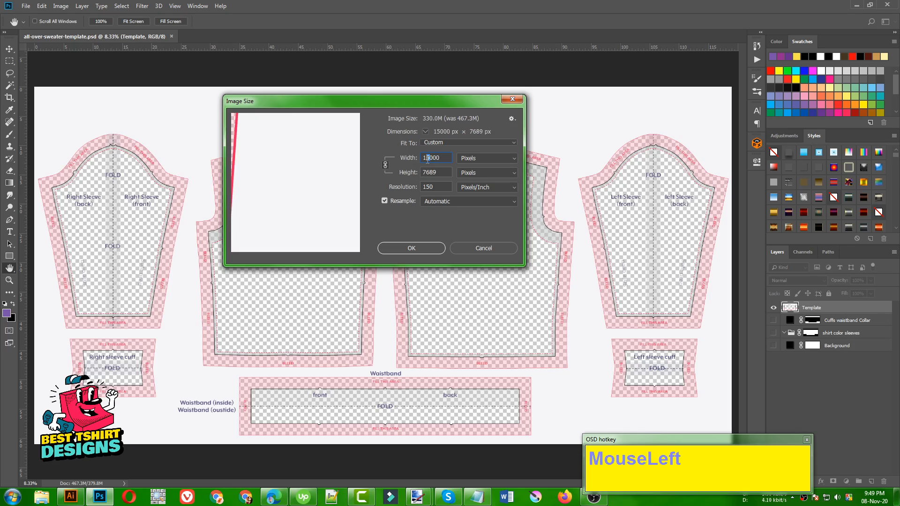
key("Delete")
type("6")
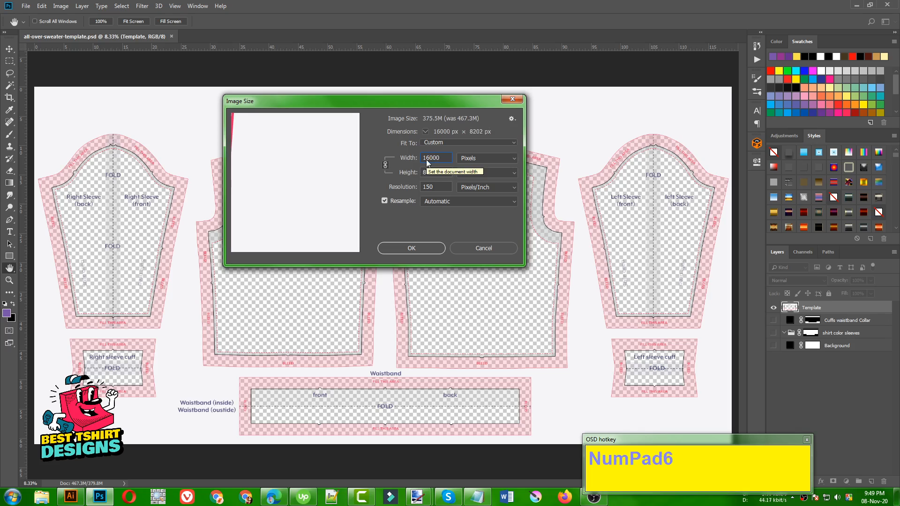
left_click(71, 496)
left_click(28, 8)
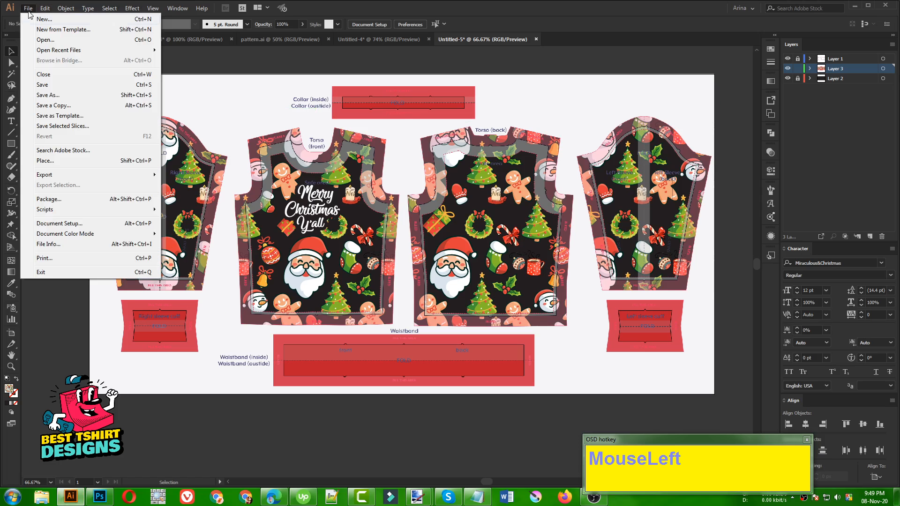
left_click(34, 20)
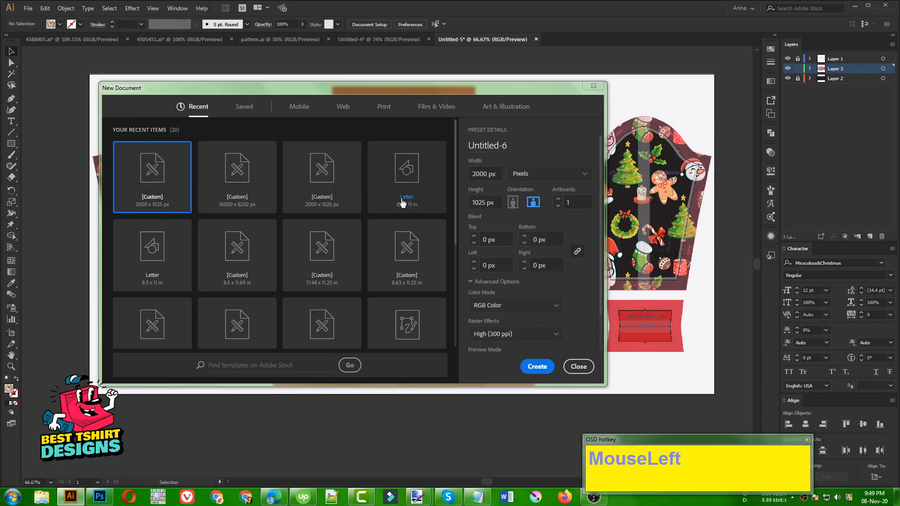
left_click(578, 366)
Compare the sweater artboard's size with the full extent of the Illustrator canvas
scroll(319, 267, "down", 4, "alt")
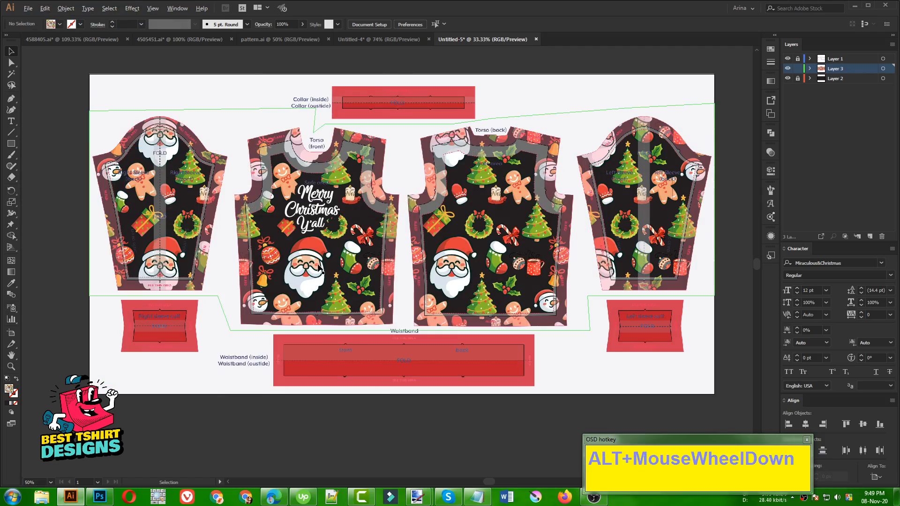
scroll(319, 267, "down", 4, "alt")
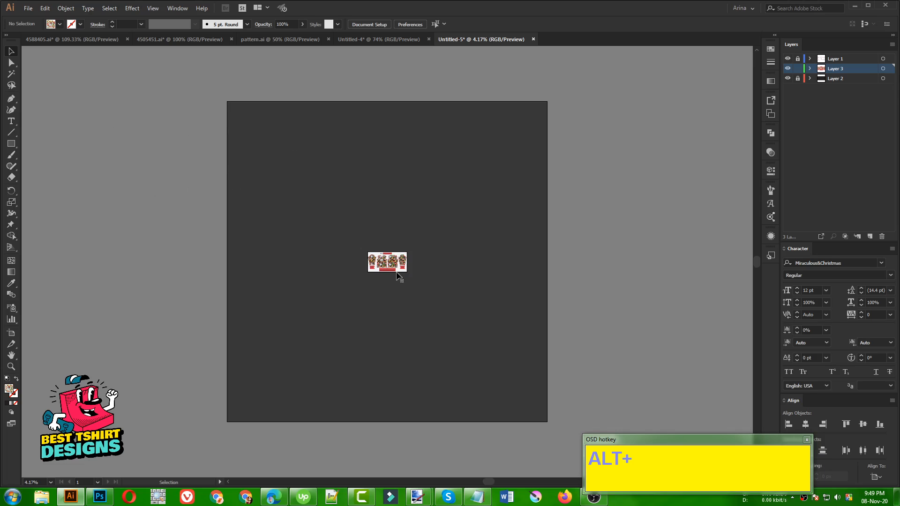
scroll(399, 269, "up", 3, "alt")
scroll(398, 268, "up", 4, "alt")
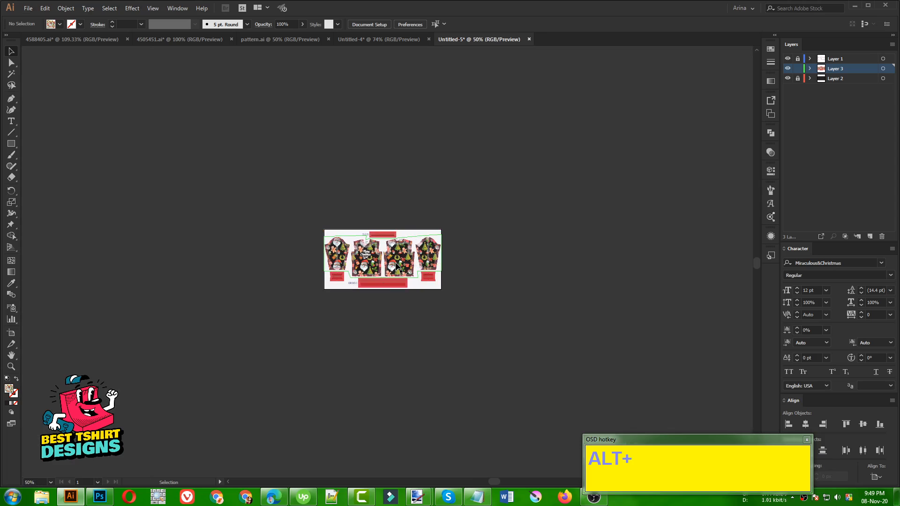
scroll(321, 267, "up", 1, "alt")
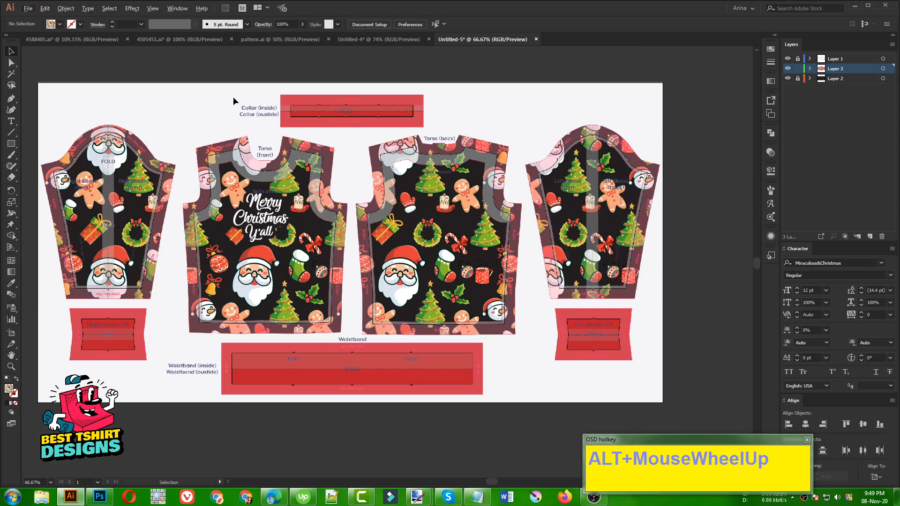
left_click_drag(232, 97, 264, 109)
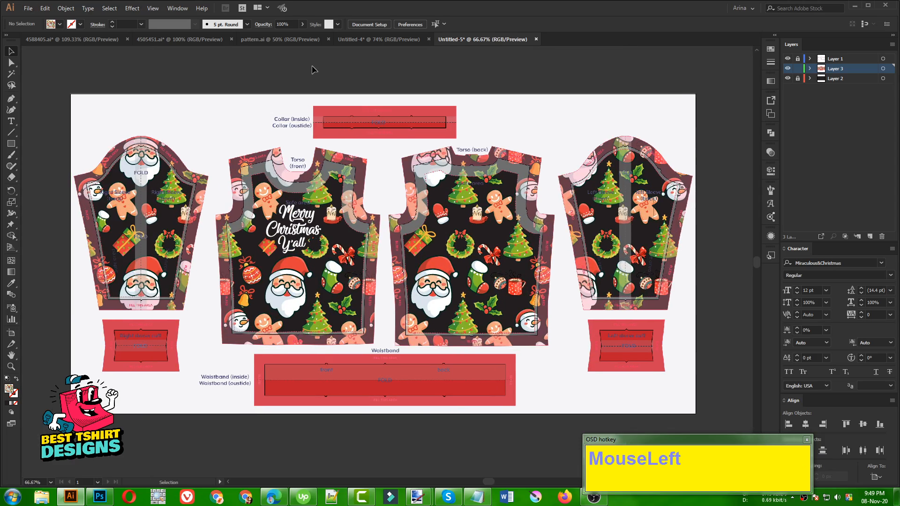
Start a new Illustrator document and try to set its width to 17000 px
left_click(27, 11)
left_click(32, 16)
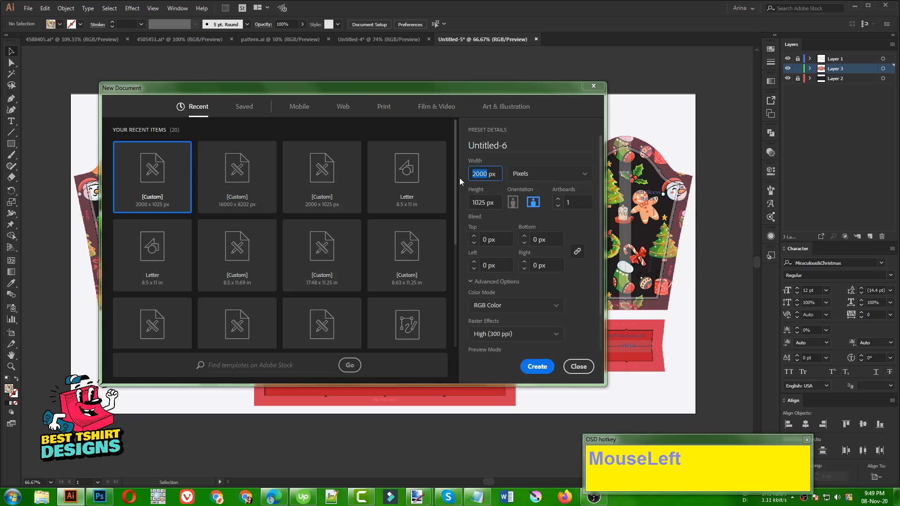
type("17000")
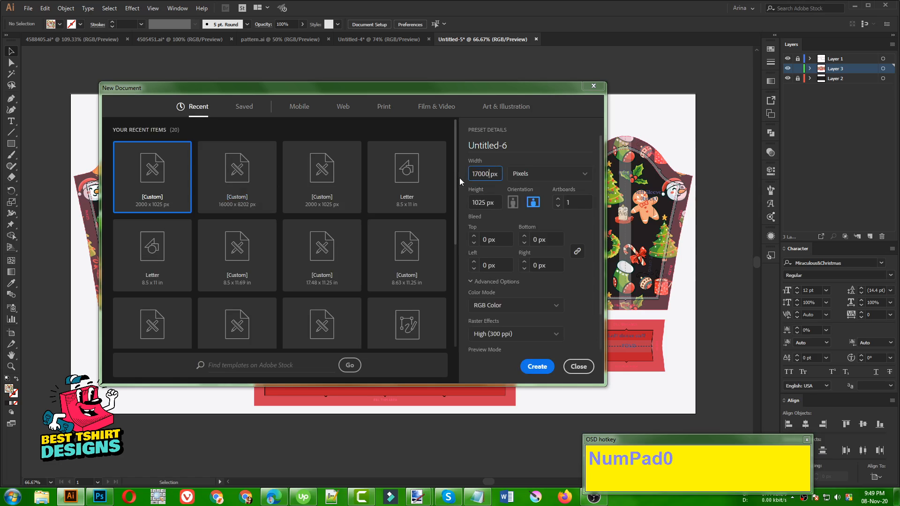
left_click(480, 200)
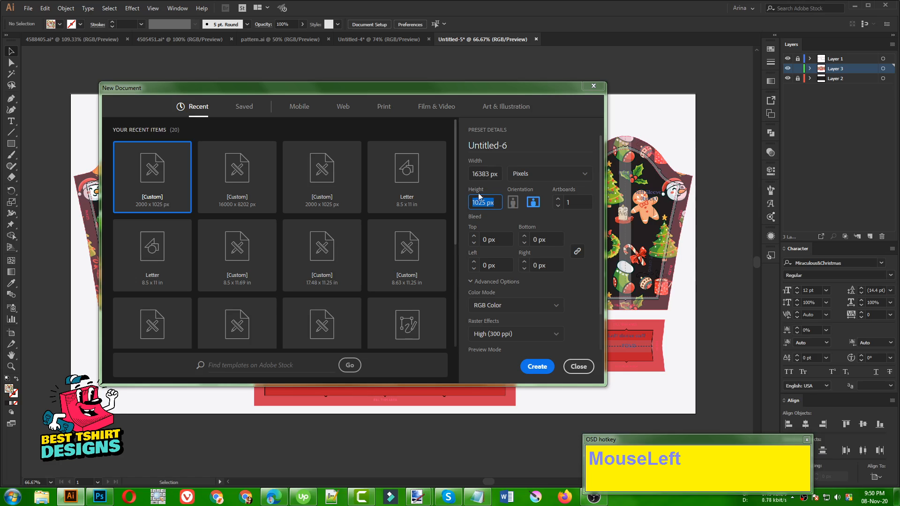
Switch to Photoshop, copy the sweater template's height value from Image Size, and return to the new document settings in Illustrator
left_click(99, 497)
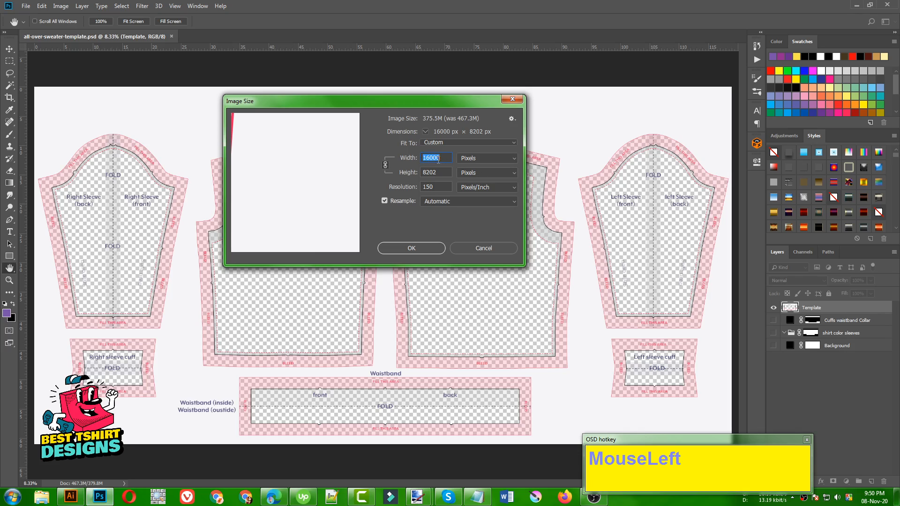
left_click_drag(443, 173, 426, 173)
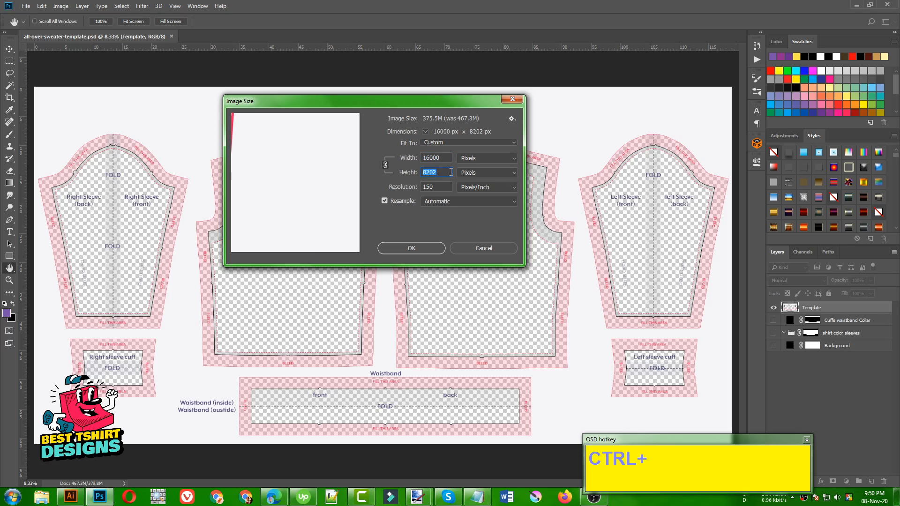
key("ctrl+c")
left_click(70, 496)
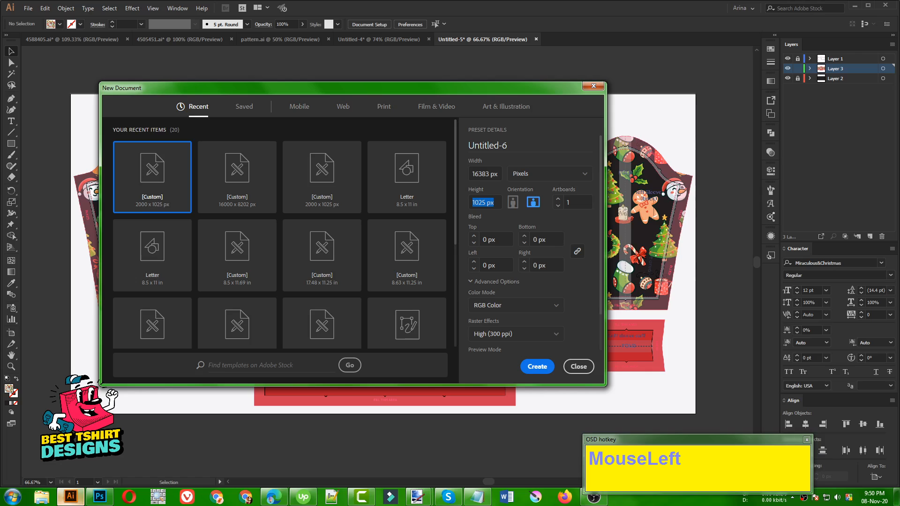
Create the new document with a width of 16000 px and the copied height of 8202 px
left_click(487, 174)
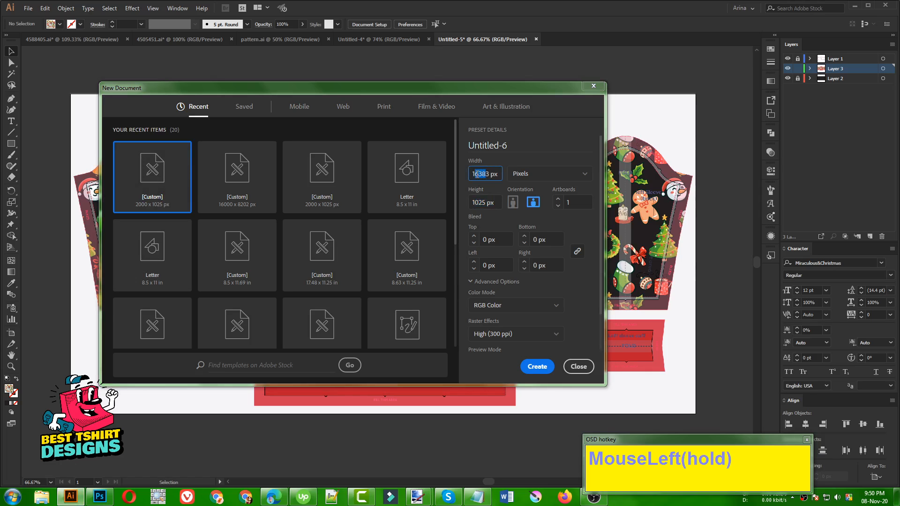
left_click_drag(489, 173, 457, 178)
type("1600")
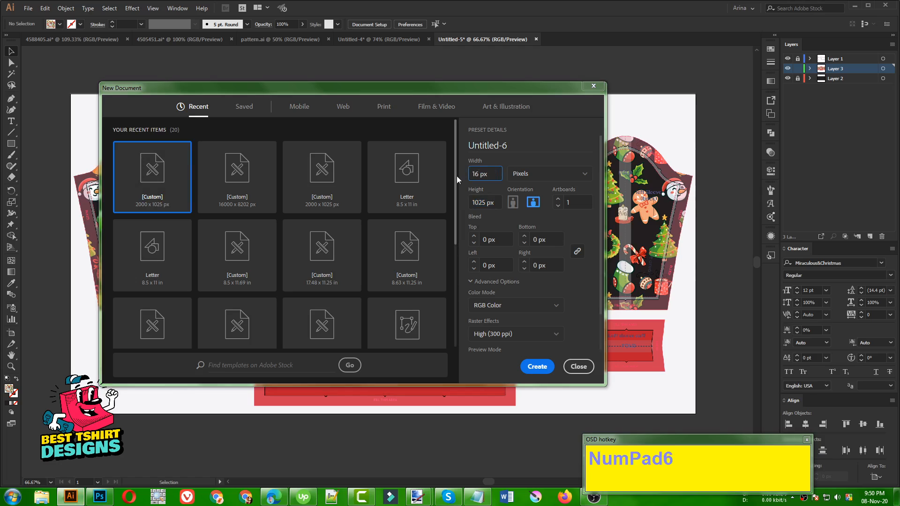
type("0")
left_click(480, 202)
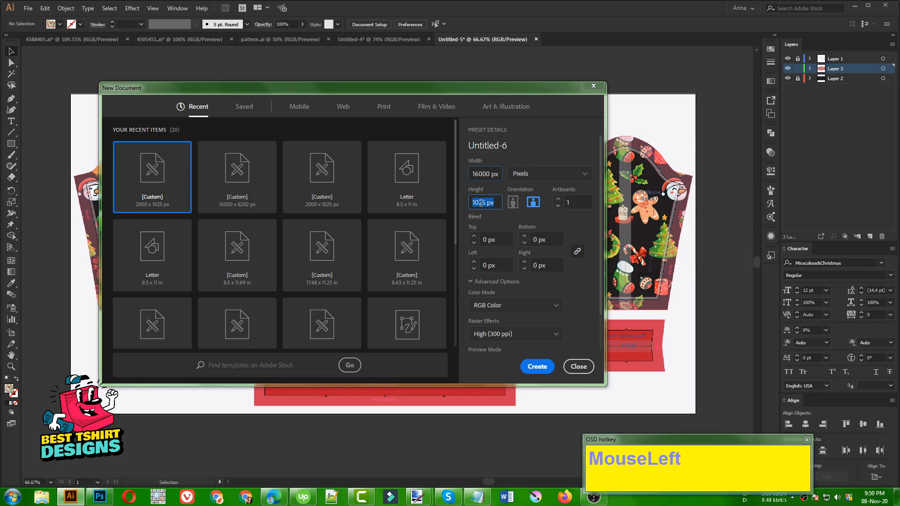
key("ctrl+v")
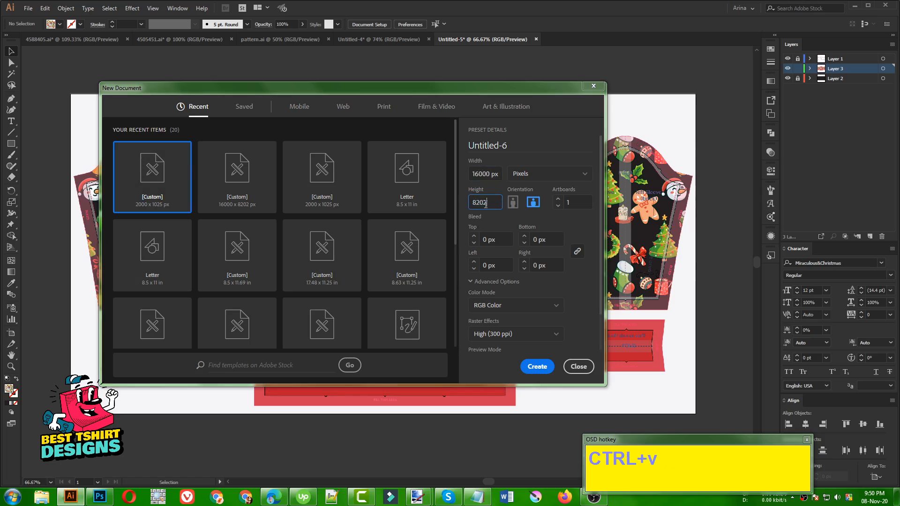
left_click(578, 206)
scroll(577, 207, "down", 1)
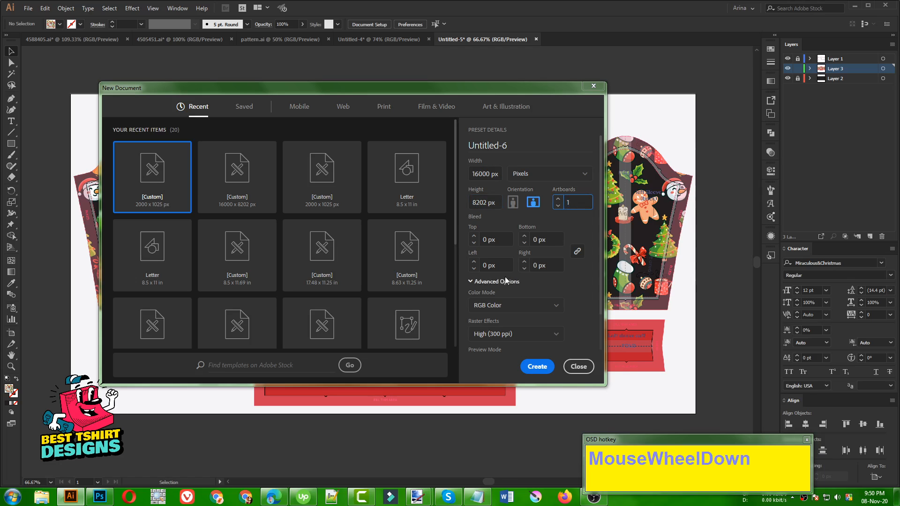
left_click(537, 366)
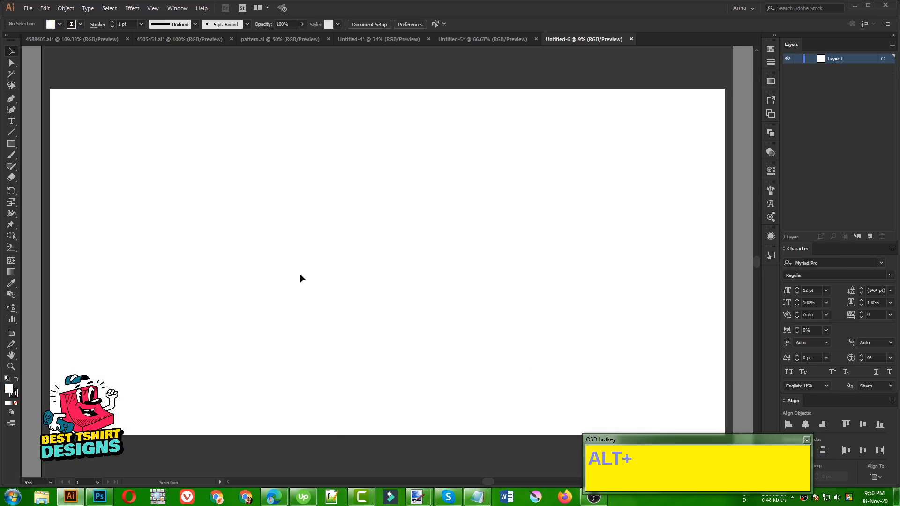
Unlock the sweater document's layers, group all its artwork and paste a copy into the new 16000 x 8202 px document
scroll(298, 276, "down", 3)
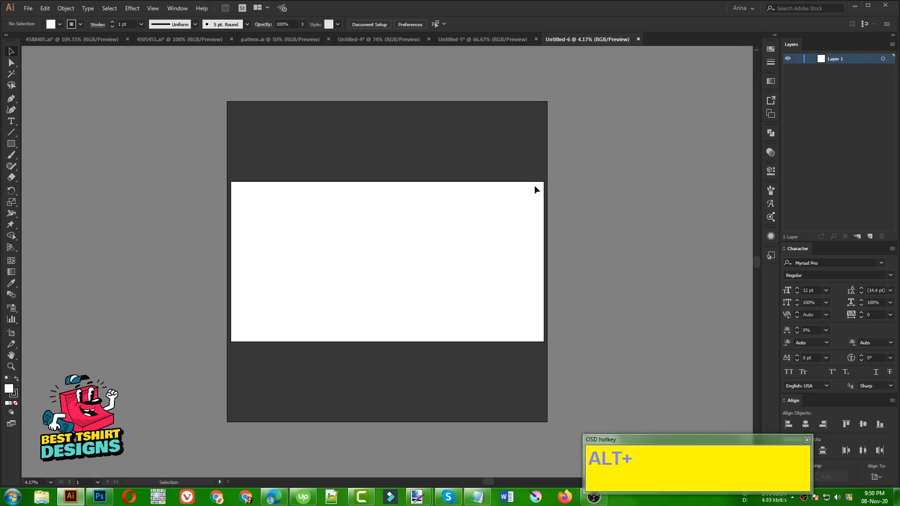
scroll(298, 280, "up", 1)
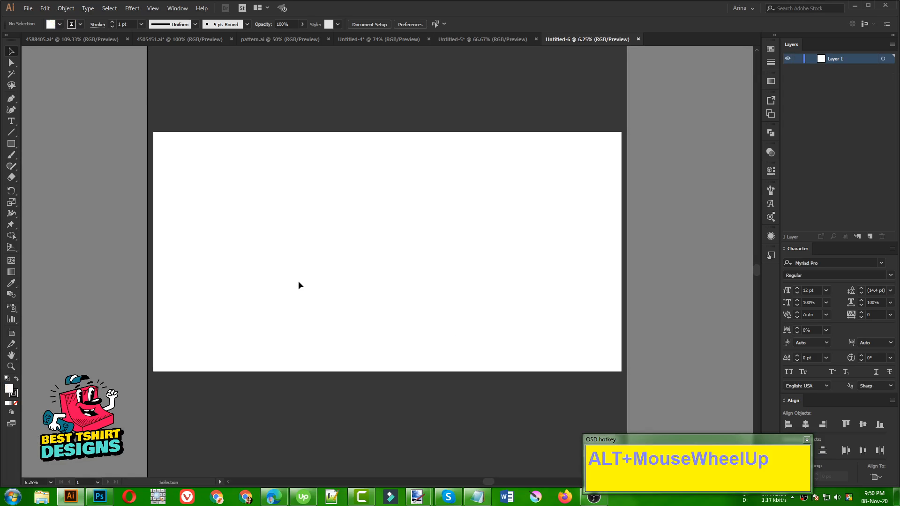
scroll(363, 280, "up", 1)
scroll(356, 288, "up", 1)
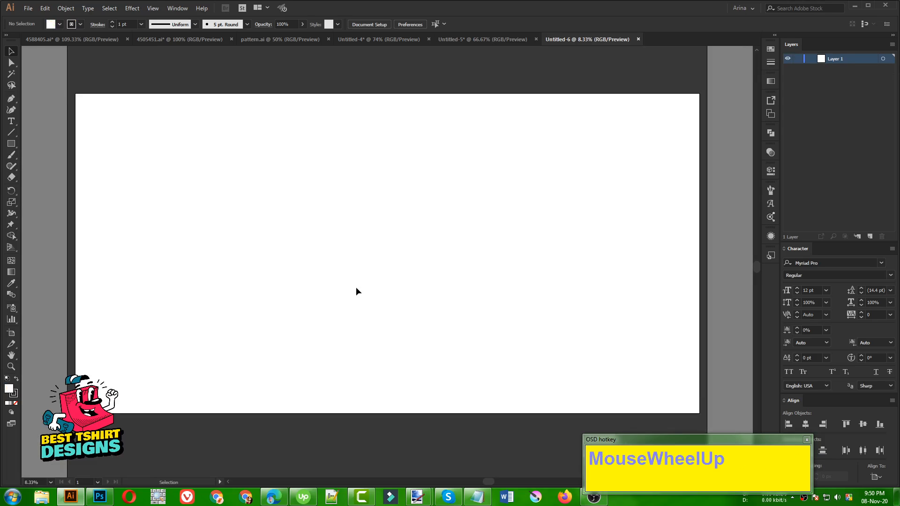
left_click(454, 40)
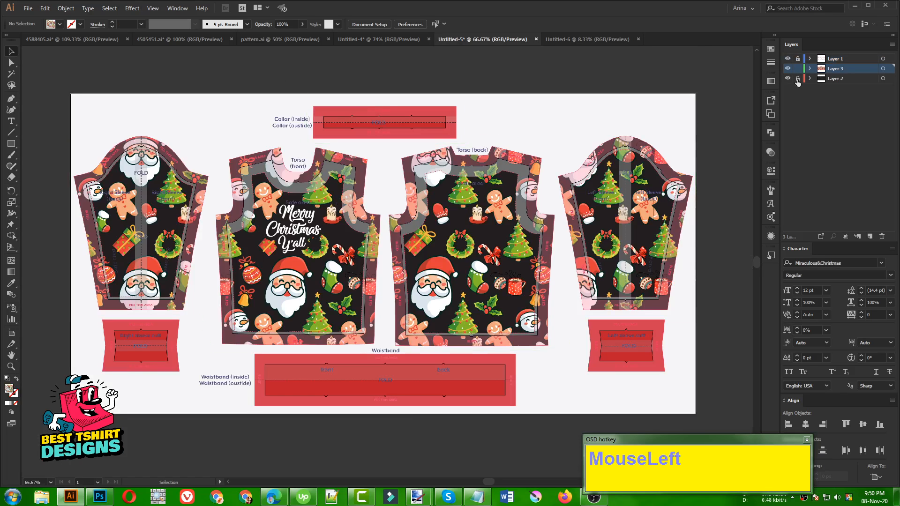
left_click_drag(256, 84, 256, 84)
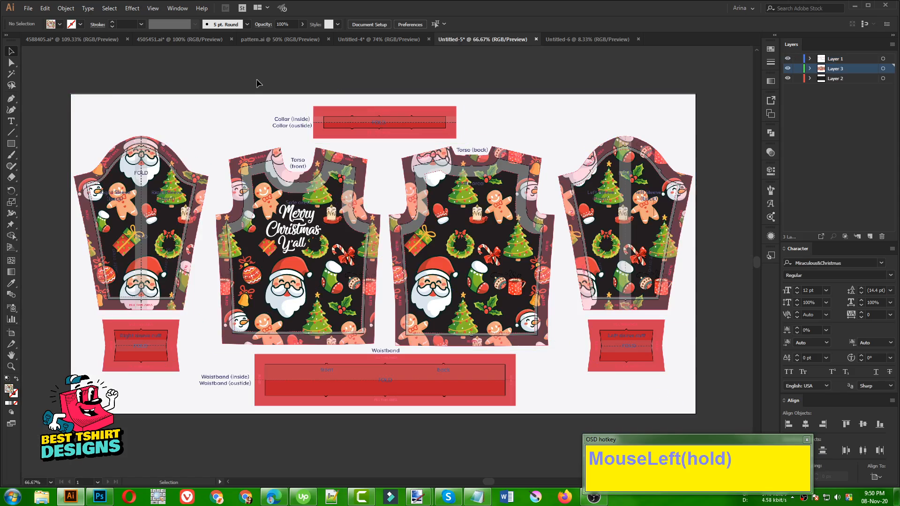
left_click_drag(81, 87, 721, 425)
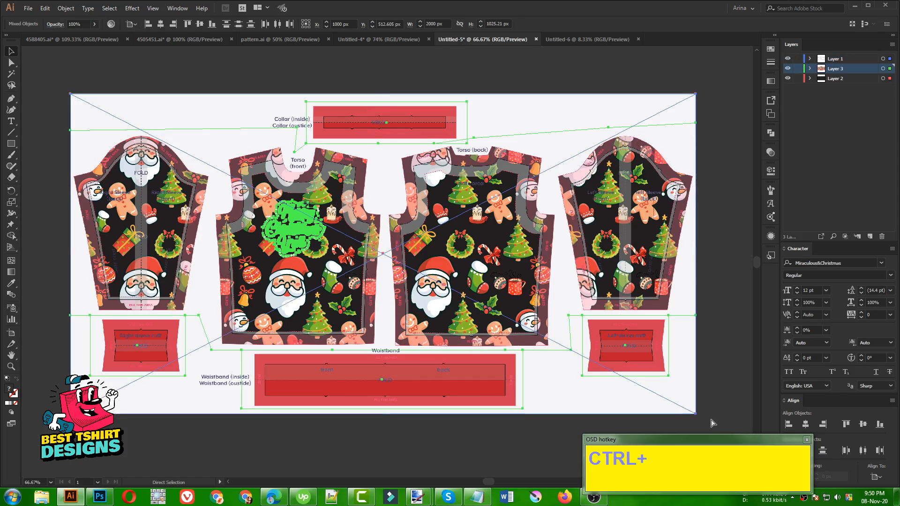
key("ctrl+g")
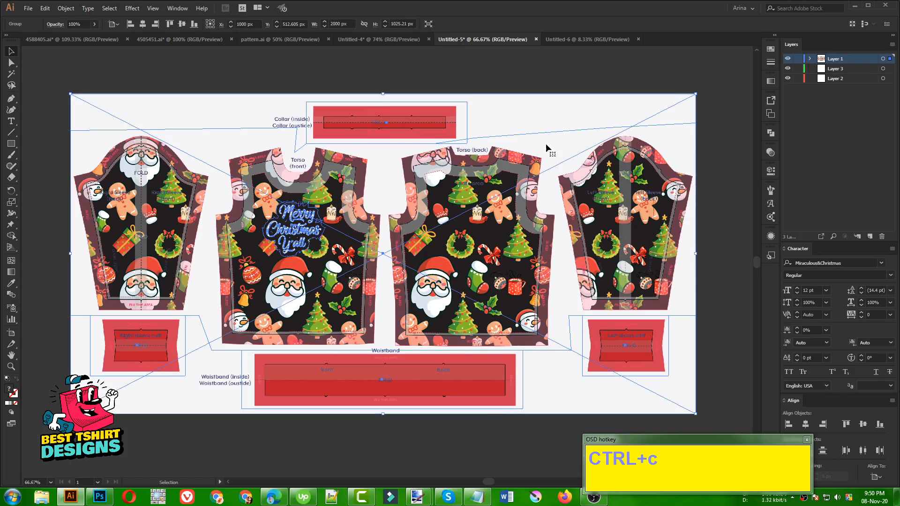
left_click(571, 39)
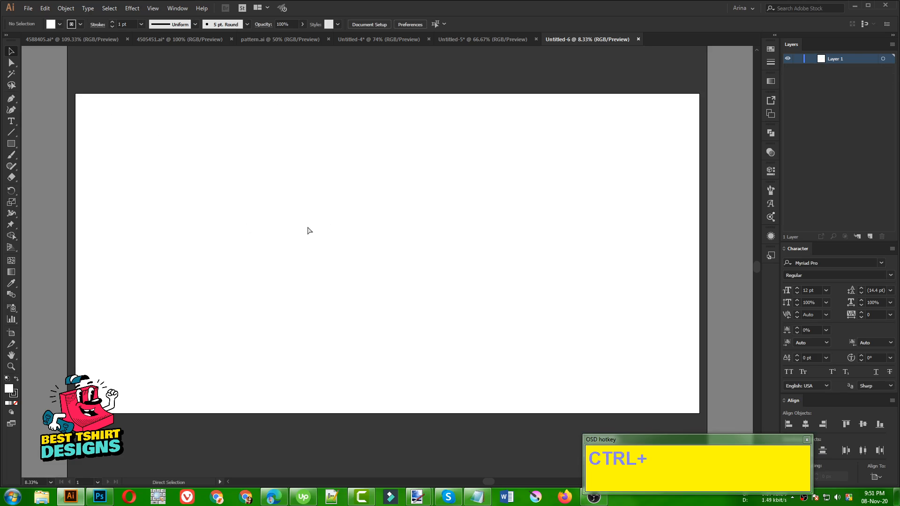
key("ctrl+v")
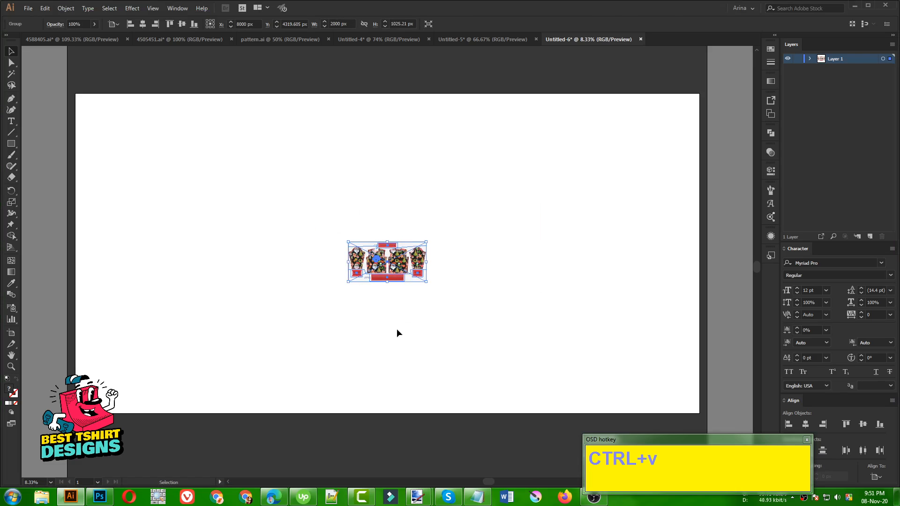
Centre the pasted sweater group on the artboard and scale it proportionally from its centre to 16000 px wide
left_click(144, 25)
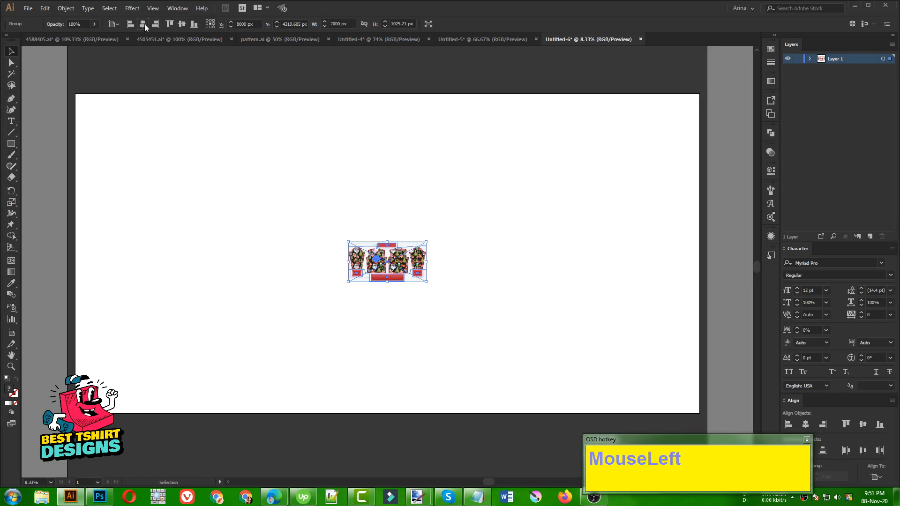
left_click(181, 25)
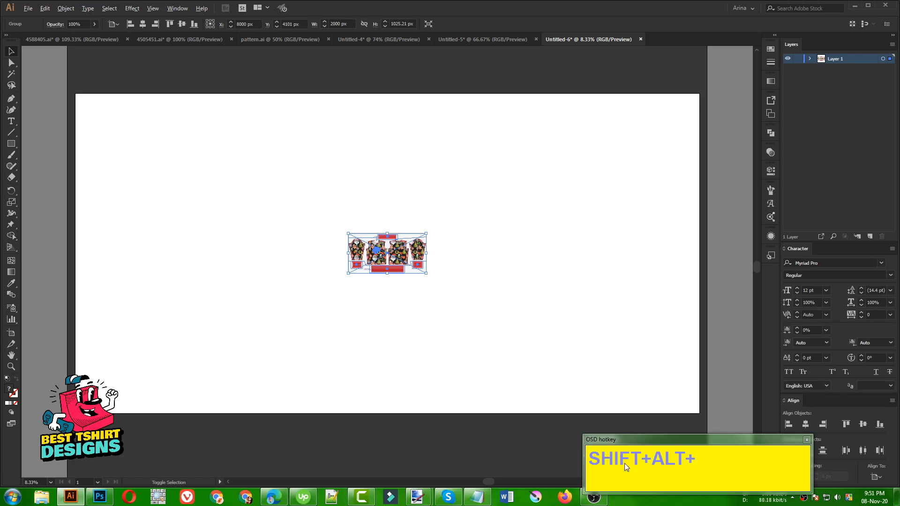
left_click_drag(426, 273, 700, 418)
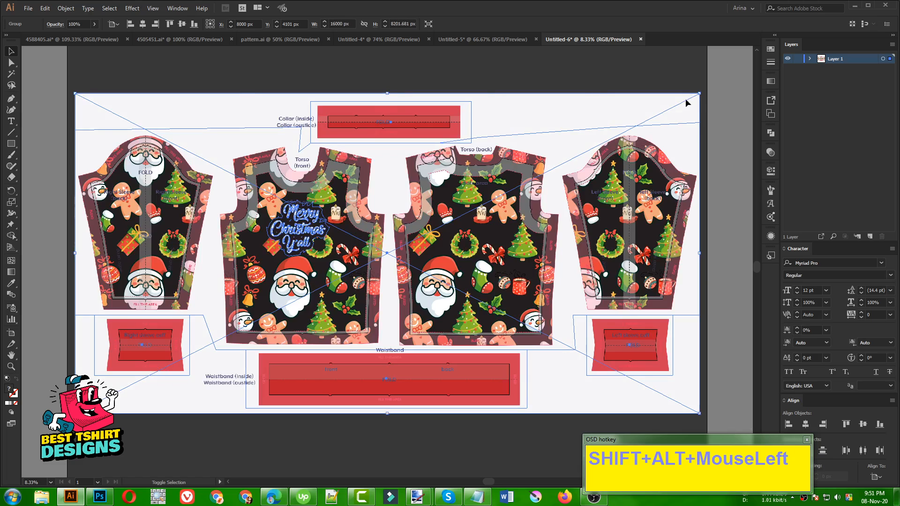
left_click(172, 83)
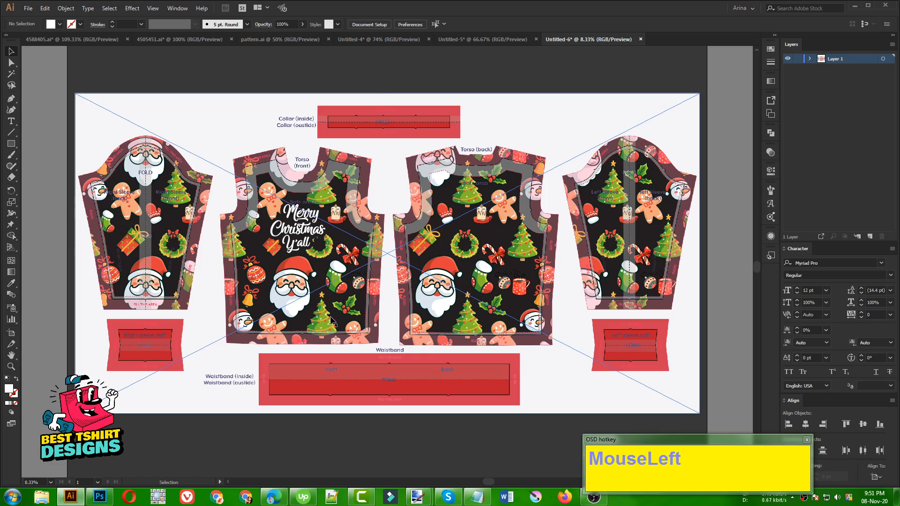
Expand Layer 1 and its group, and hide the linked template image inside it
left_click(810, 59)
left_click(821, 69)
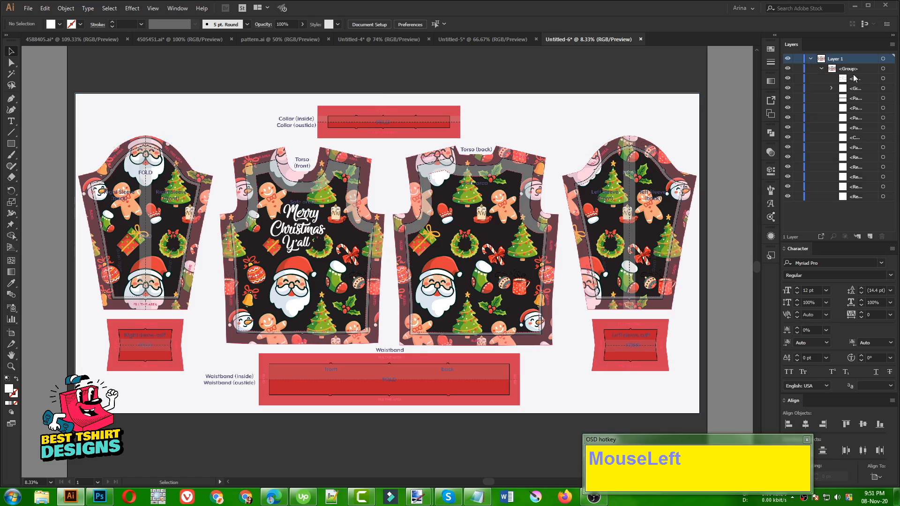
left_click(883, 78)
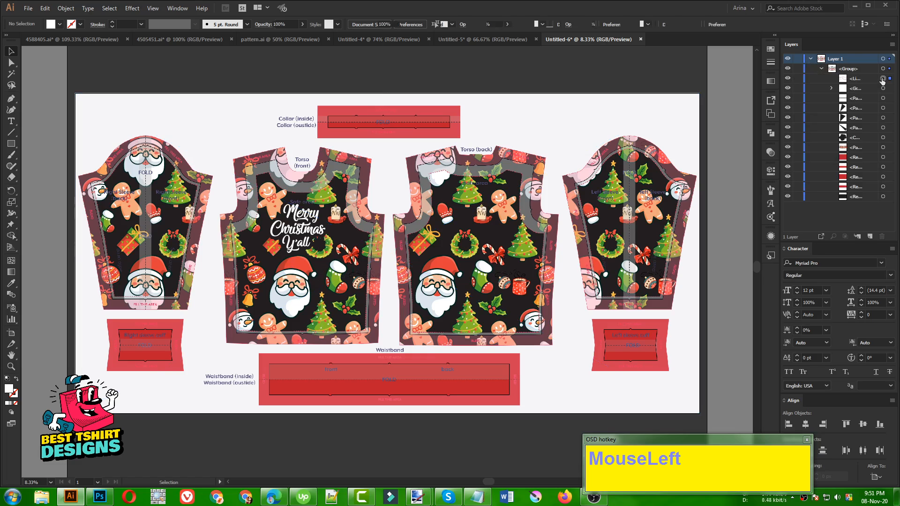
left_click(788, 78)
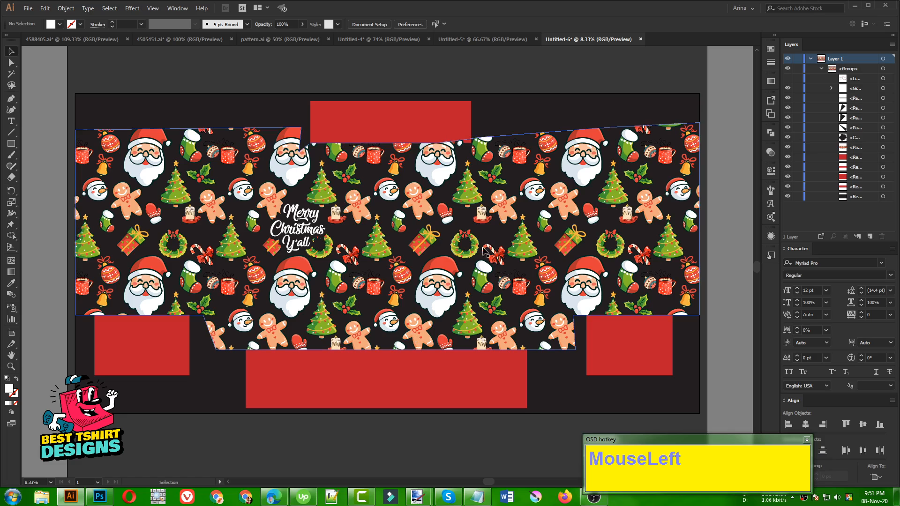
Ungroup the scaled sweater artwork and leave nothing selected
left_click(277, 266)
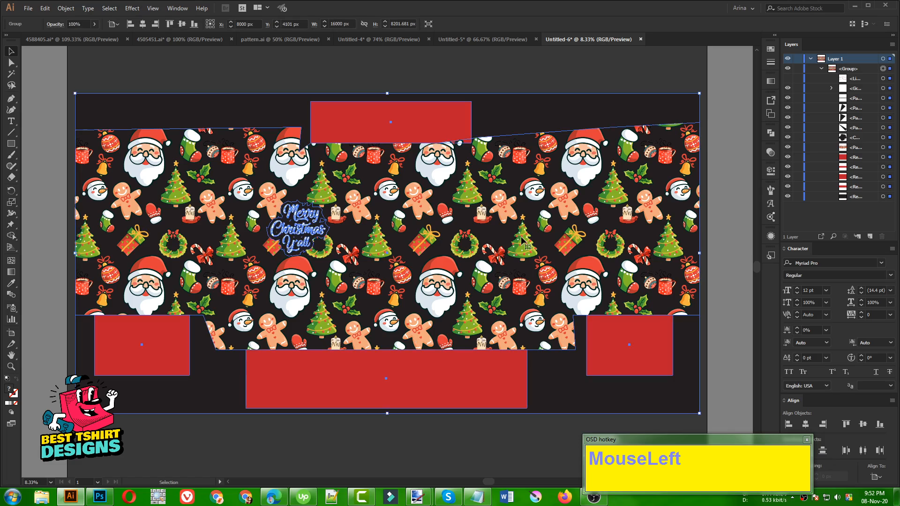
right_click(529, 173)
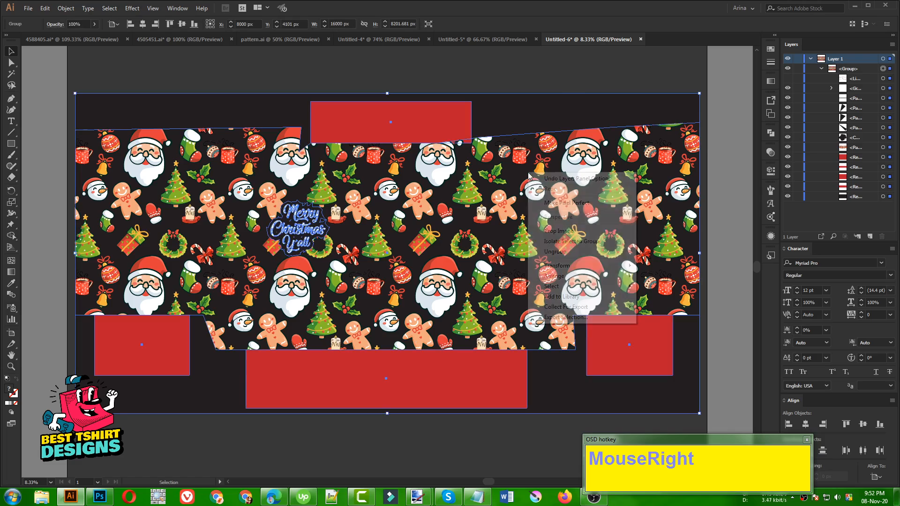
left_click(555, 251)
left_click(505, 415)
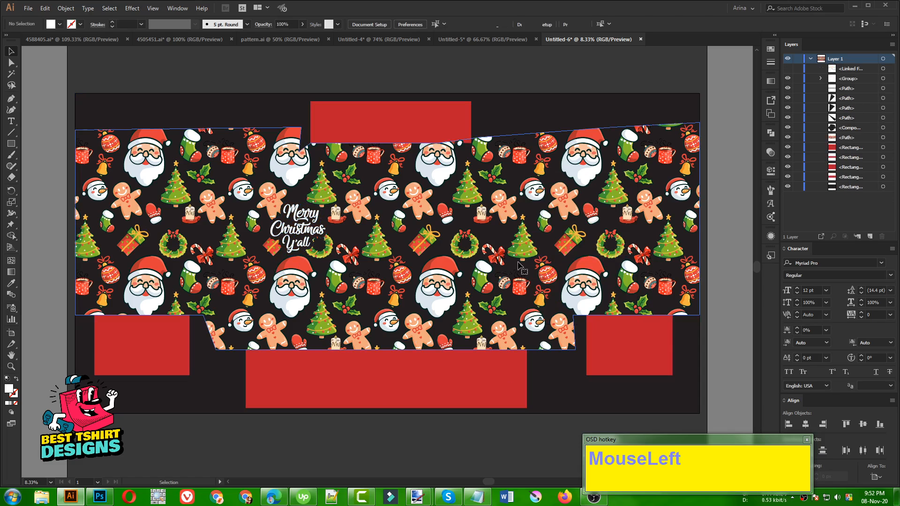
Try reapplying the Christmas pattern swatch to the large body shape, and undo the change
left_click(519, 266)
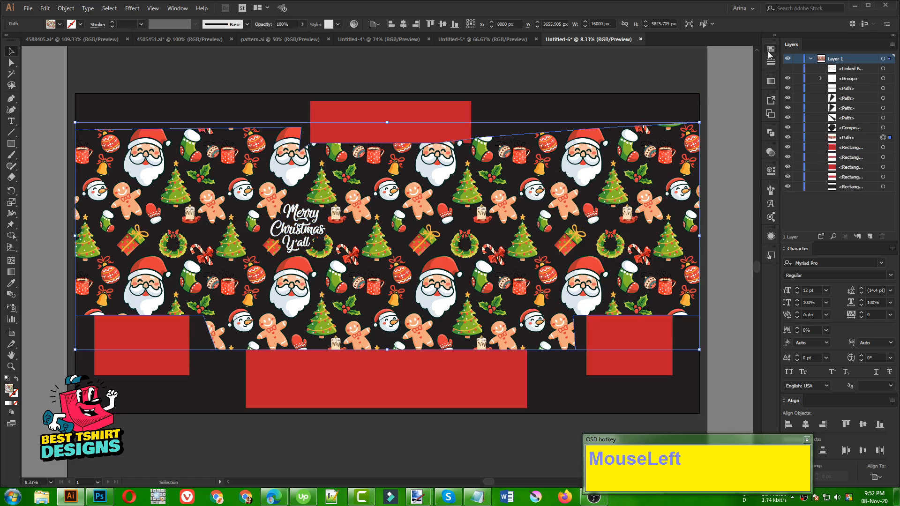
left_click(770, 50)
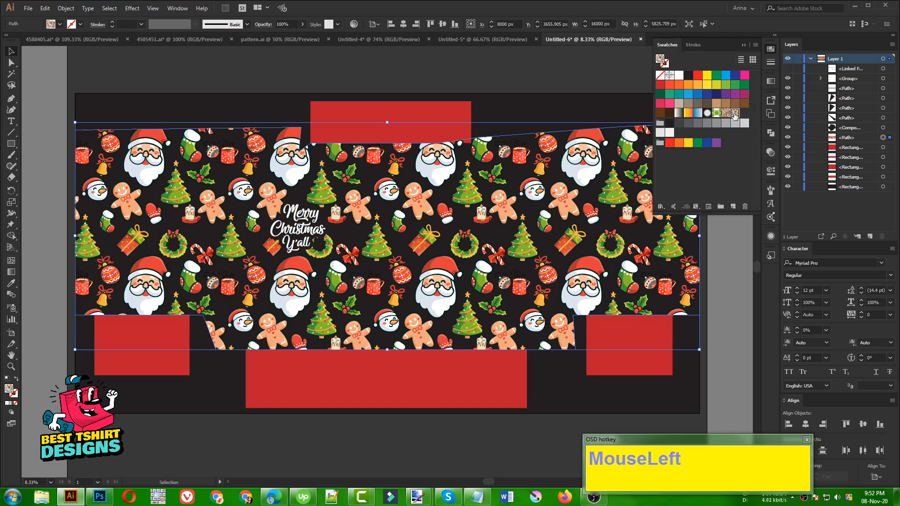
left_click(734, 113)
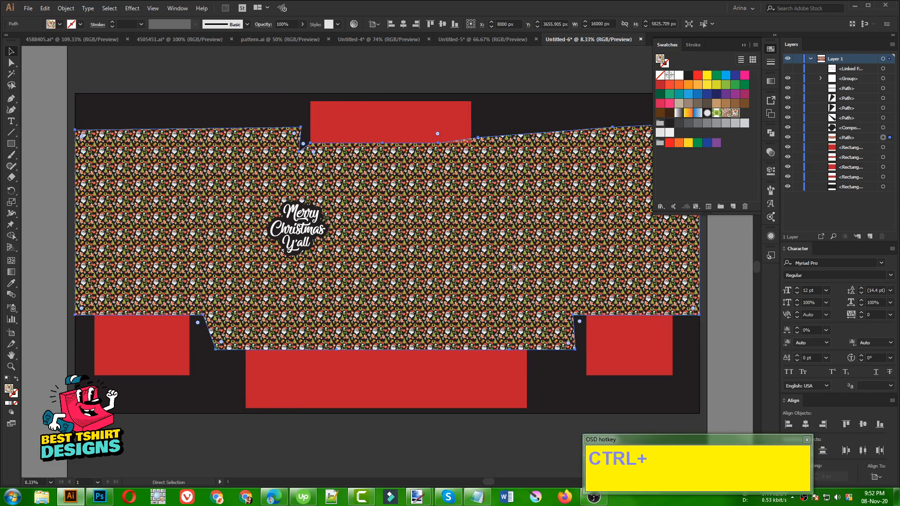
key("ctrl+z")
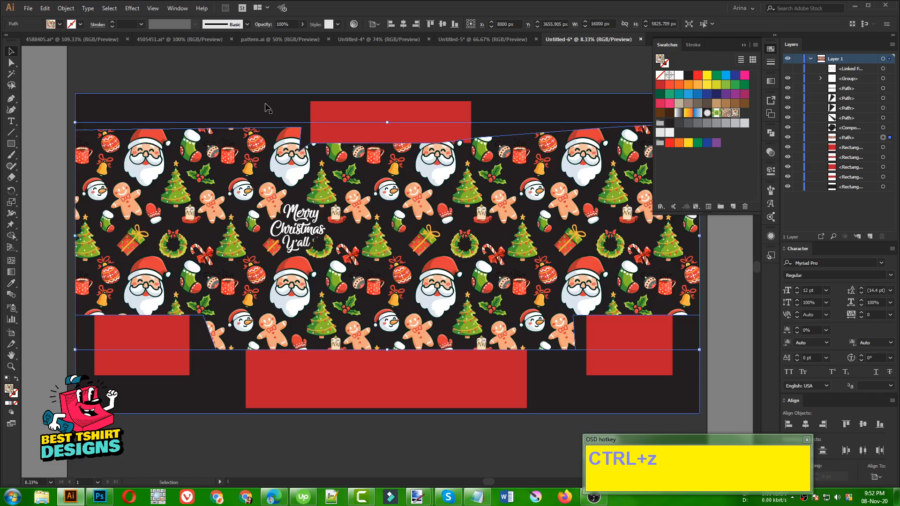
Deselect the artwork and examine the Santa and ornament details of the enlarged pattern up close
left_click(255, 76)
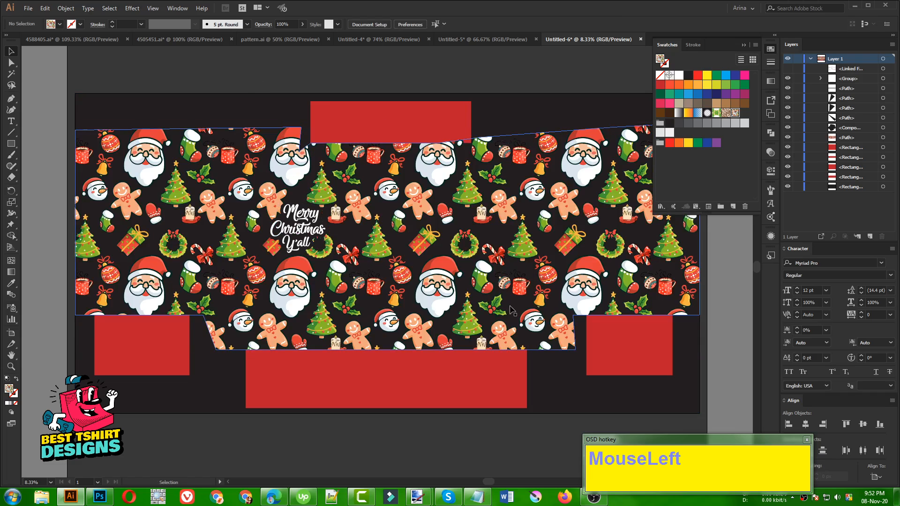
scroll(553, 317, "up", 1)
scroll(427, 288, "up", 5)
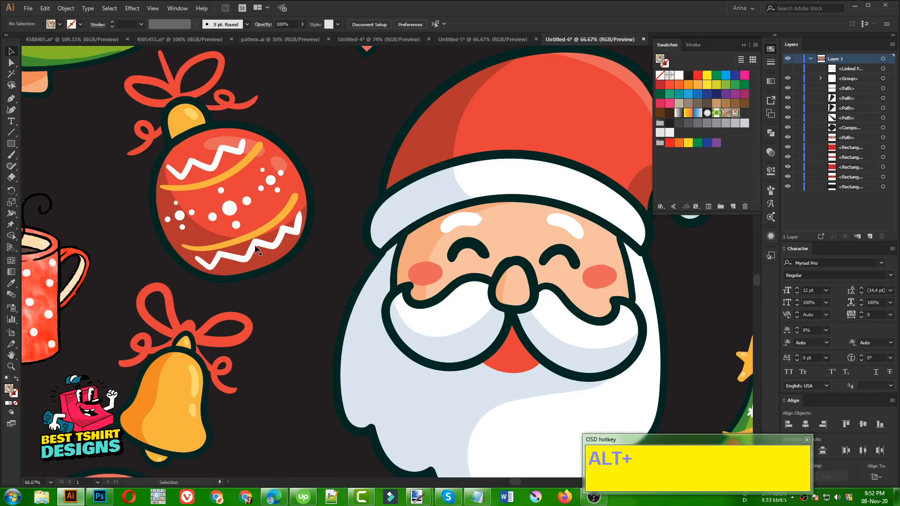
scroll(362, 282, "down", 1)
scroll(360, 280, "down", 5)
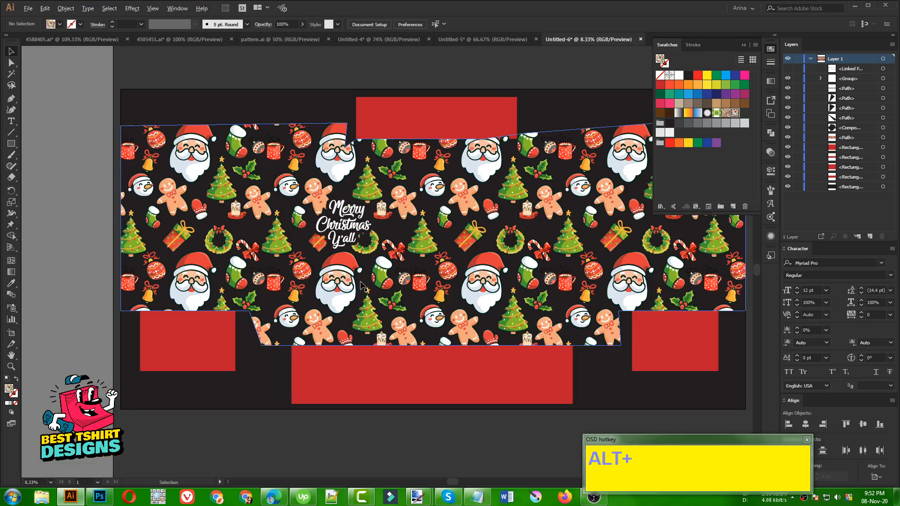
Collapse the floating Swatches panel to clear the view of the whole sweater artboard
scroll(361, 284, "down", 1)
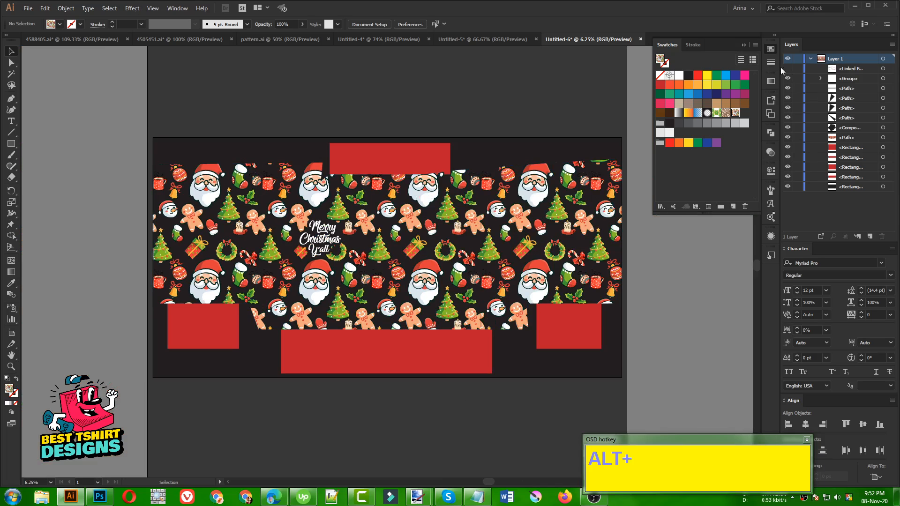
left_click(770, 48)
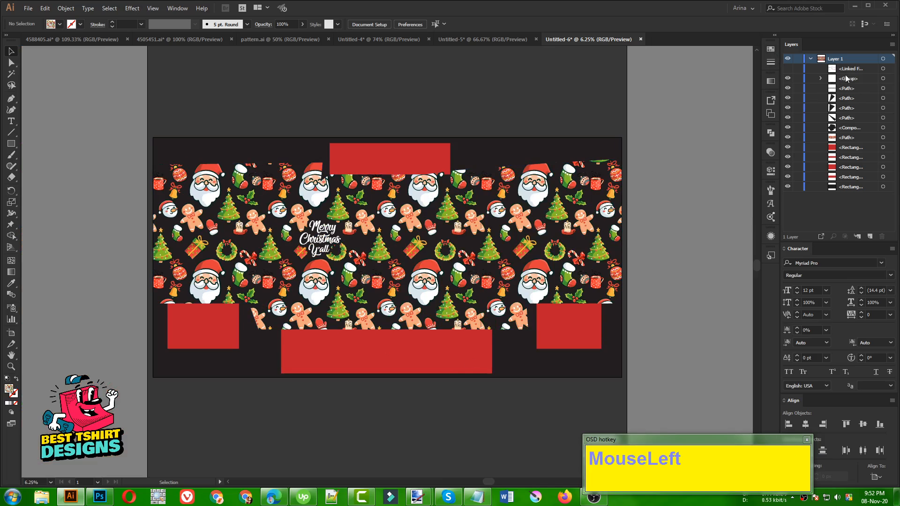
left_click(788, 69)
key("ctrl")
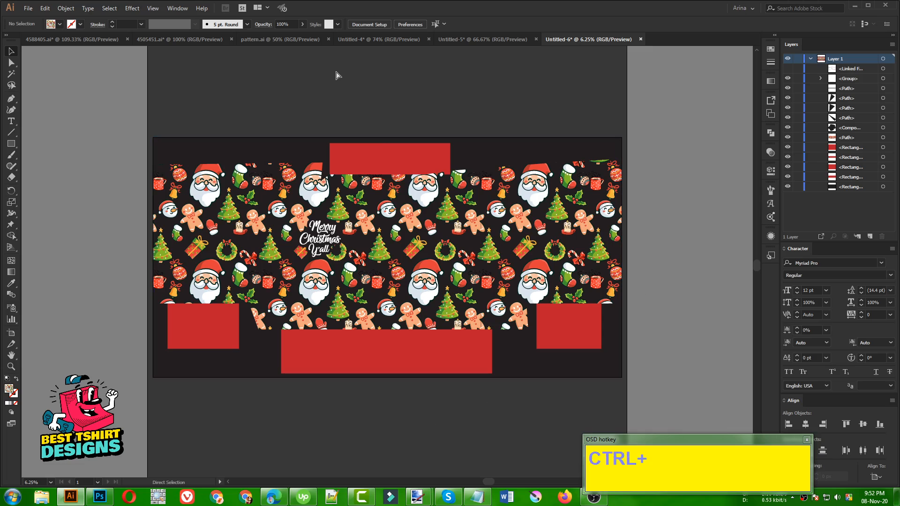
key("alt")
key("ctrl+alt+e")
left_click(573, 384)
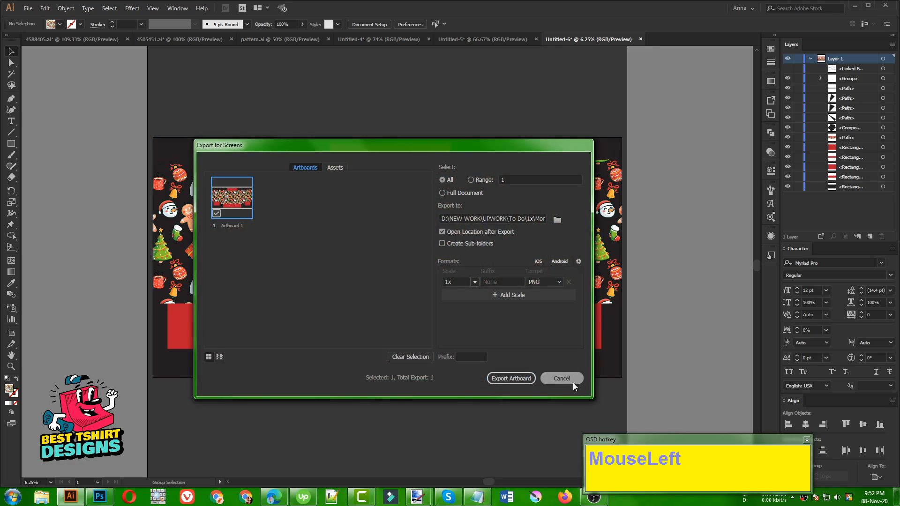
Export the artboard for screens as a 1x PNG named CH NEW, and check the exported file's details in its folder
left_click(28, 8)
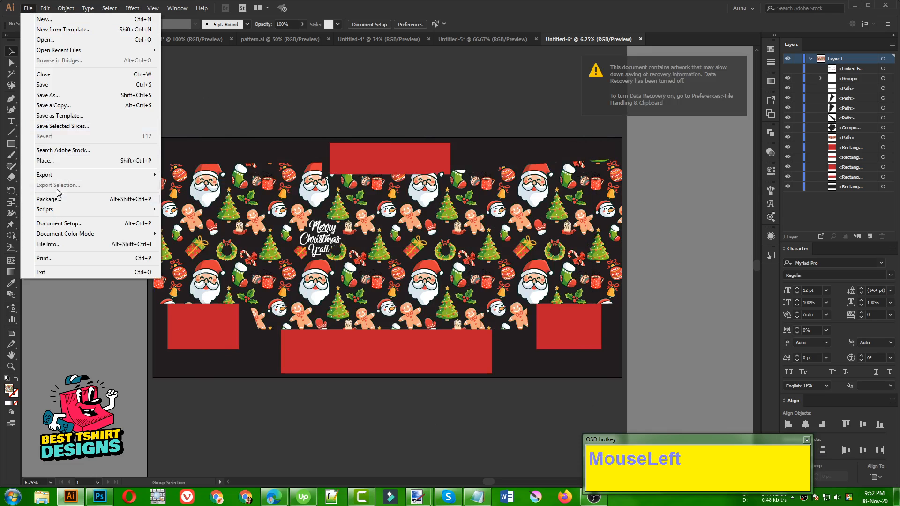
mouse_move(58, 177)
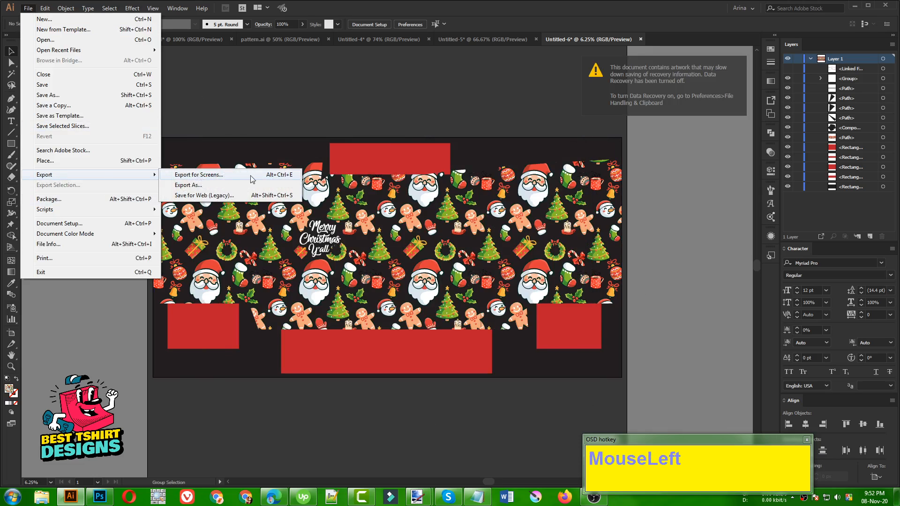
left_click(205, 176)
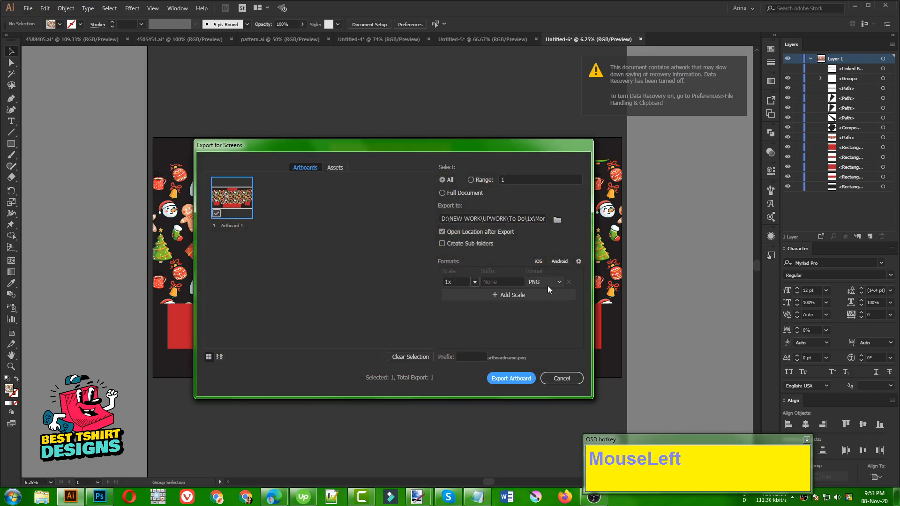
double_click(240, 226)
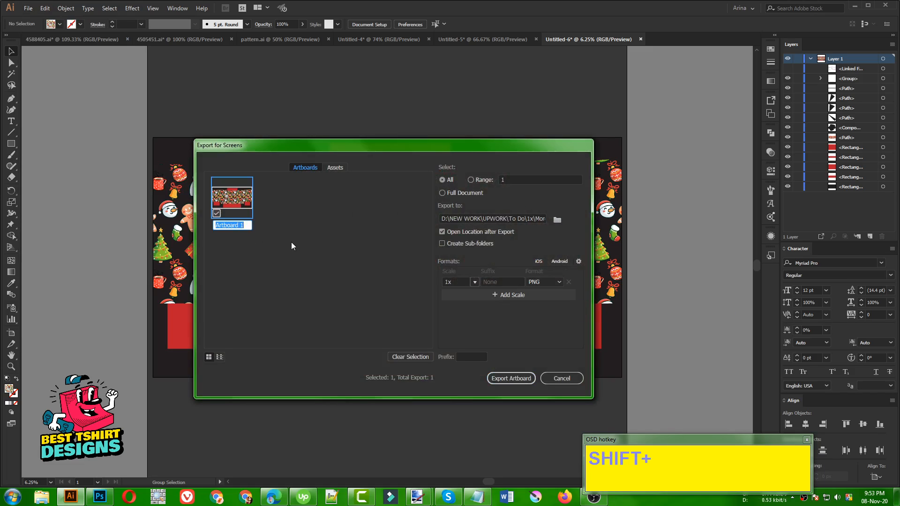
type("CH NEW")
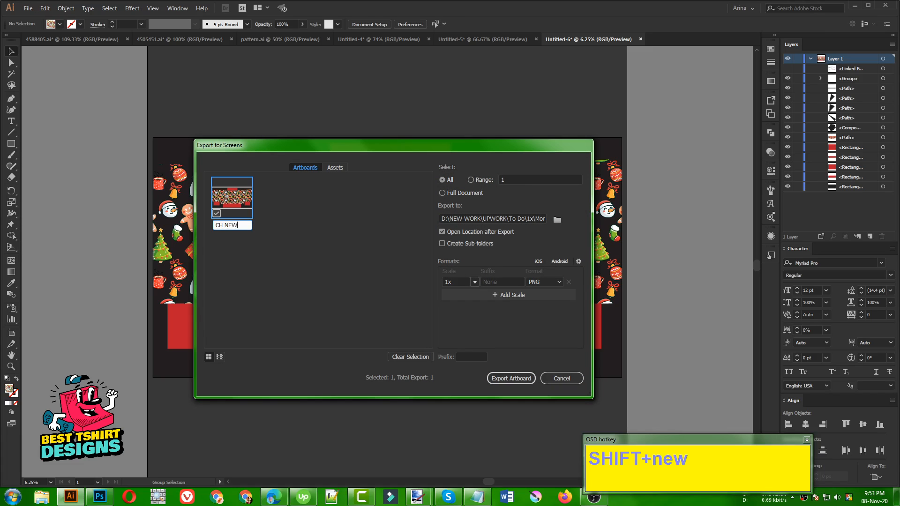
left_click(299, 259)
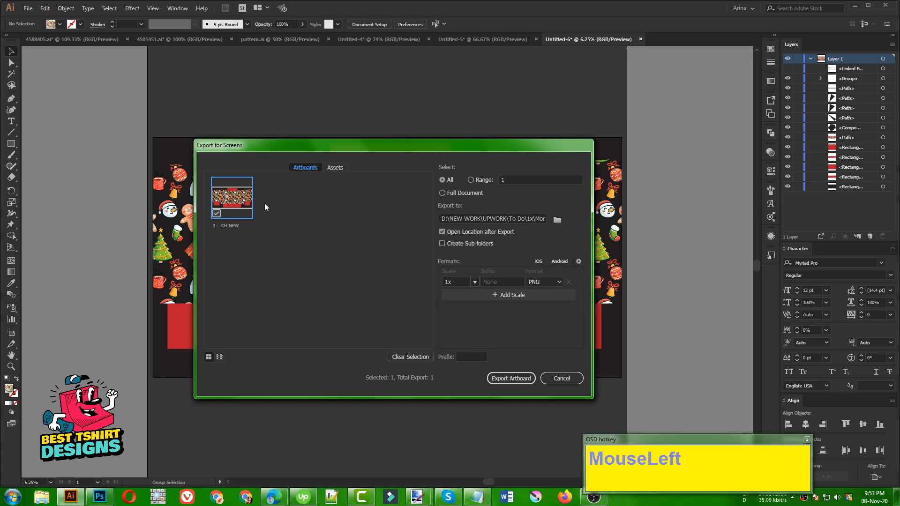
left_click(512, 375)
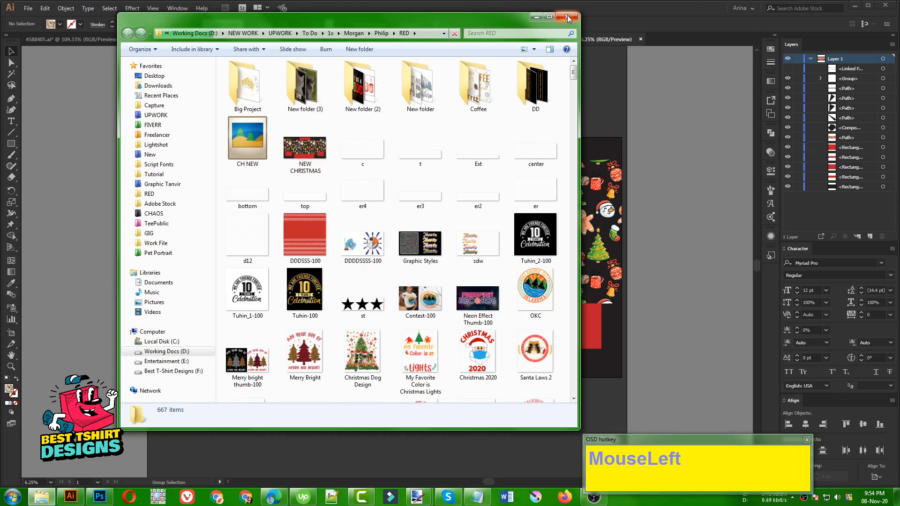
left_click(241, 146)
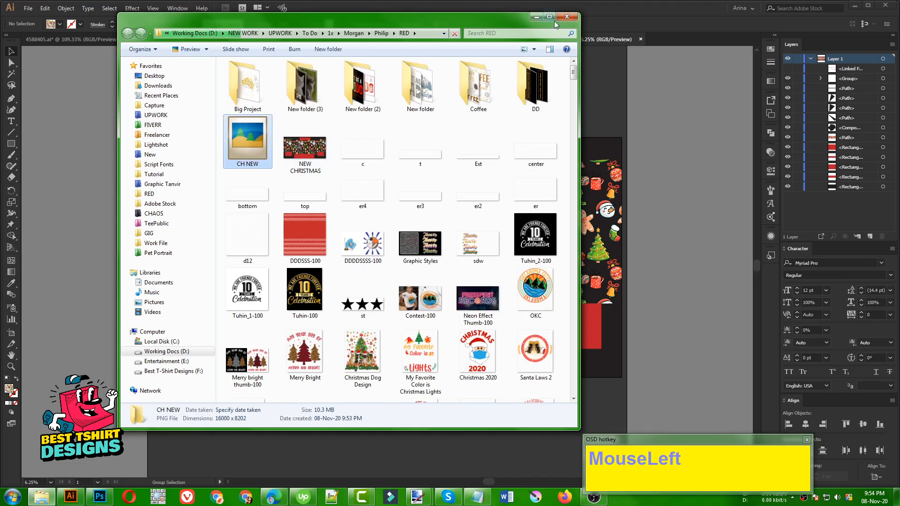
left_click(535, 17)
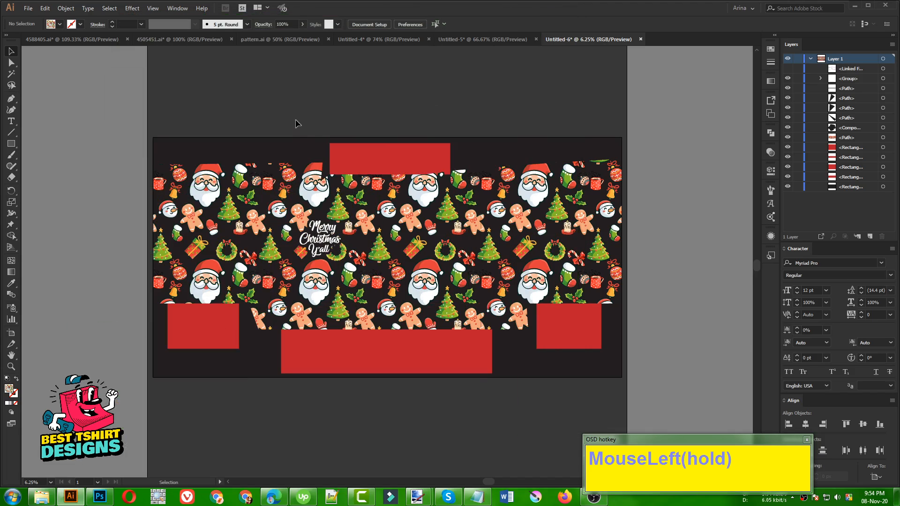
Show the linked sweater template image again and lock it
left_click(788, 69)
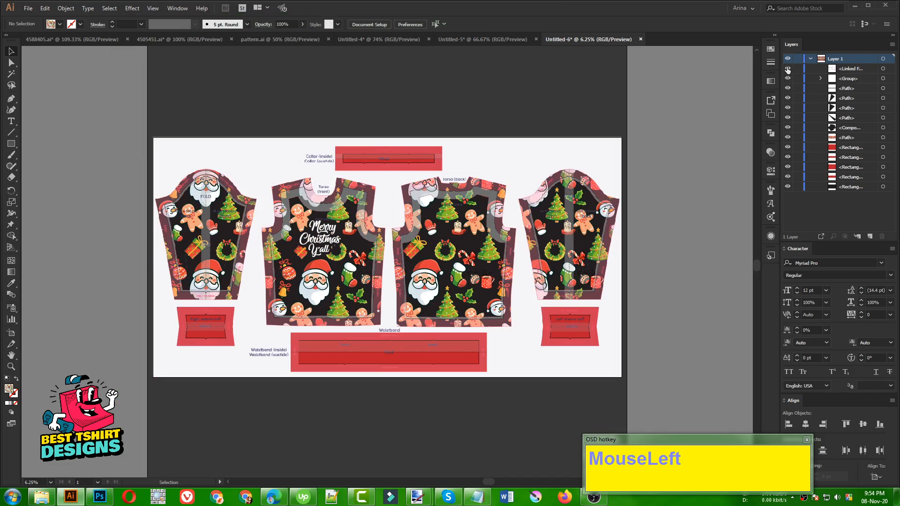
left_click(439, 262)
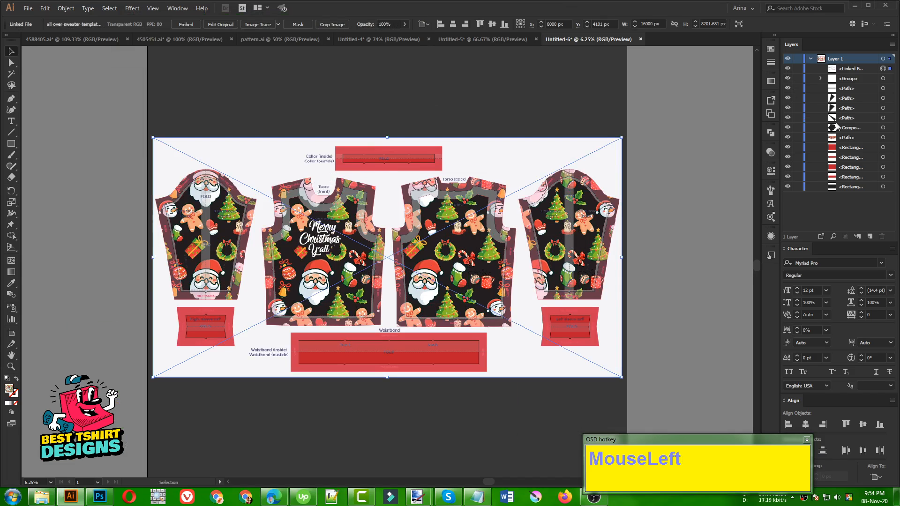
left_click(798, 69)
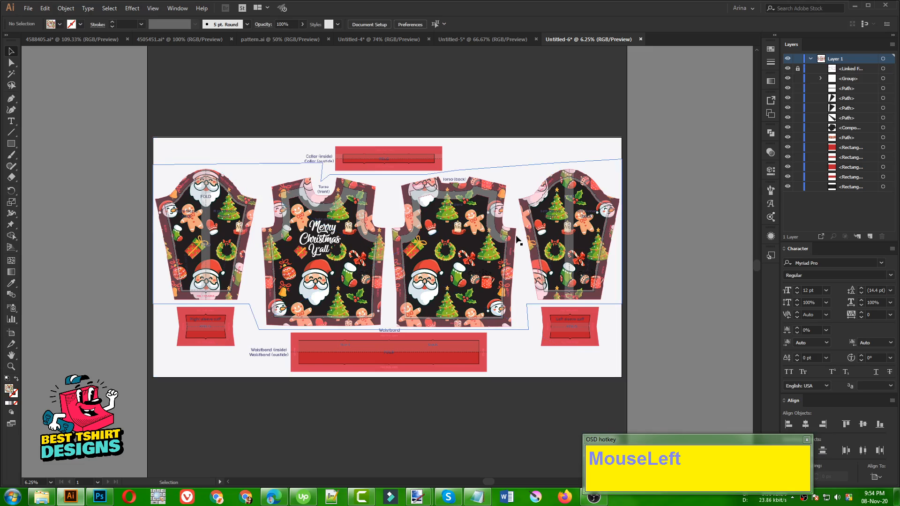
Delete the large Christmas-patterned body shape beneath the template
left_click(445, 257)
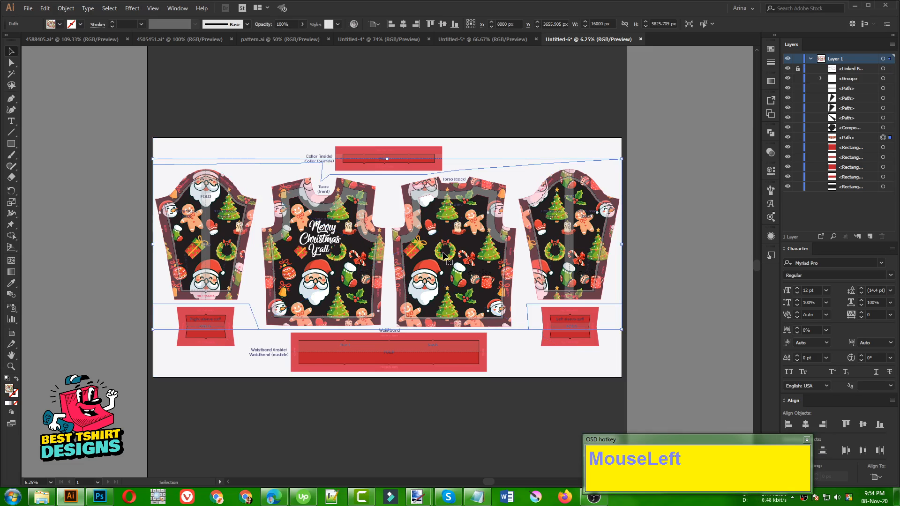
key("Delete")
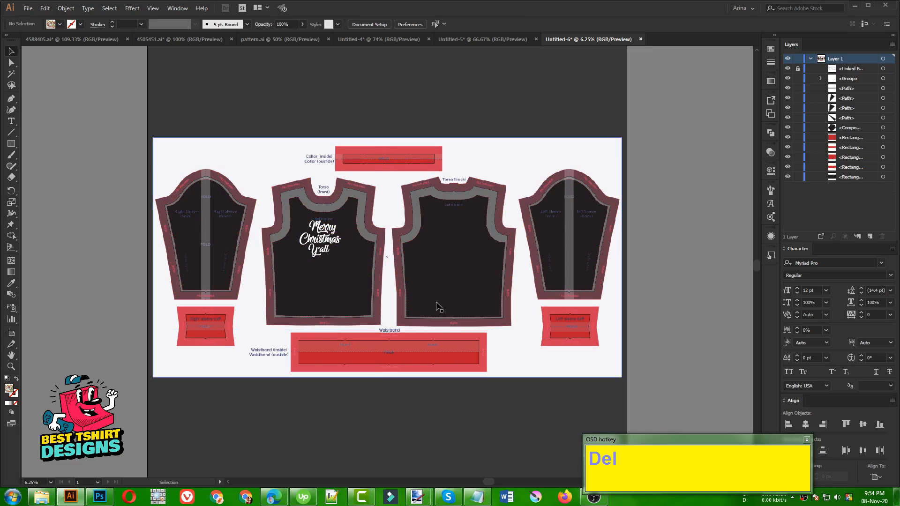
left_click(396, 418)
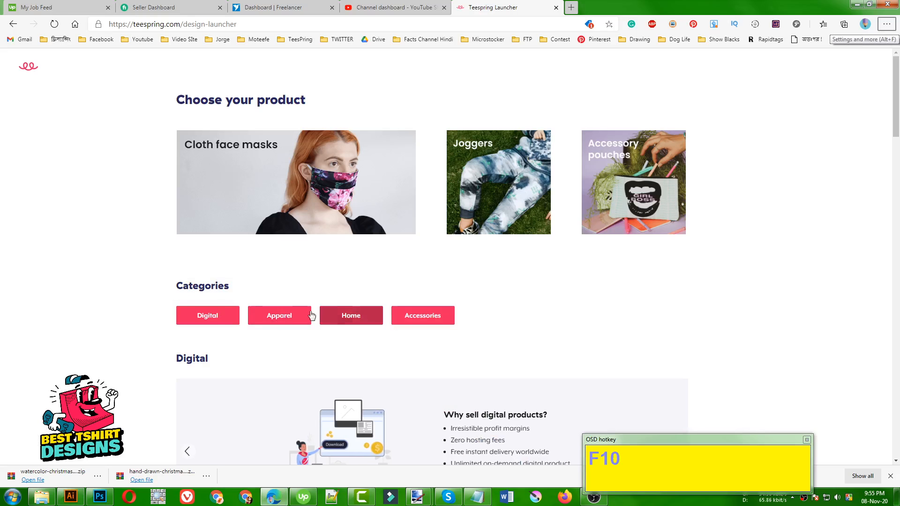
In the Teespring launcher in the browser, choose Hoodies & Sweatshirts under Apparel and start designing the multicolour sweatshirt
scroll(436, 228, "down", 1)
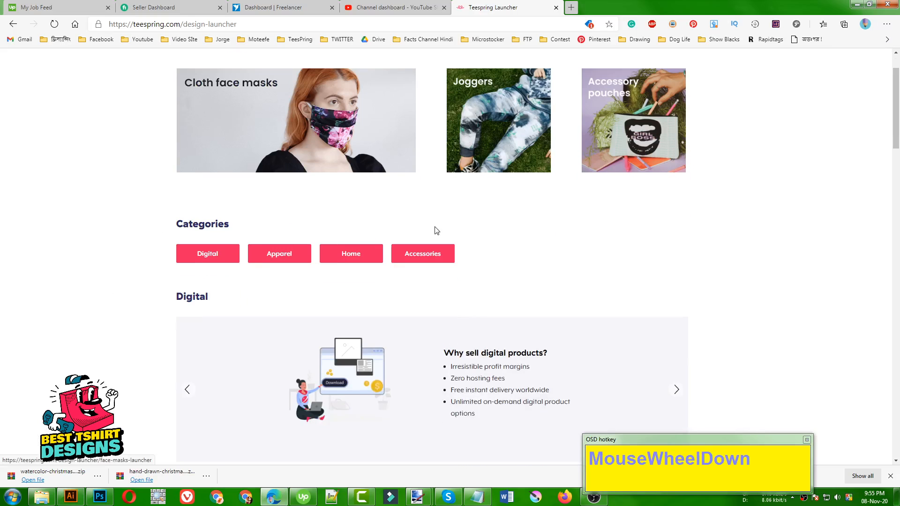
left_click(283, 251)
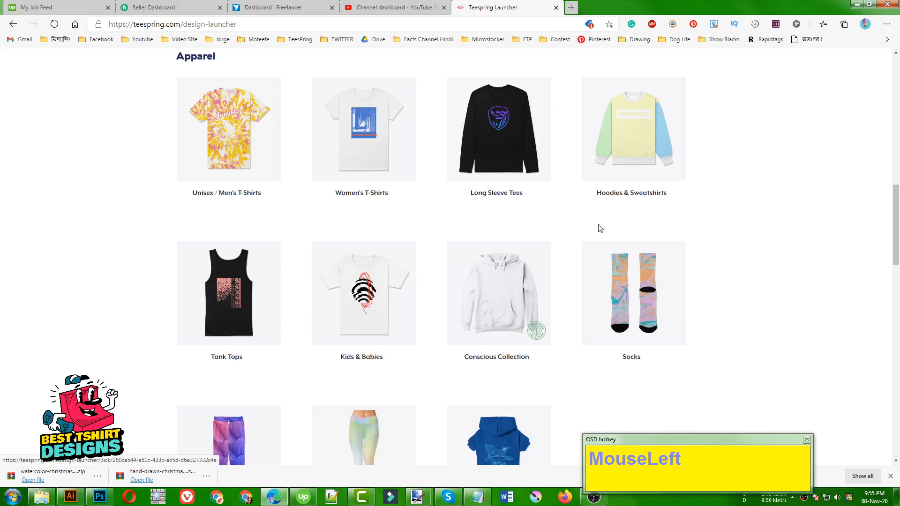
mouse_move(642, 136)
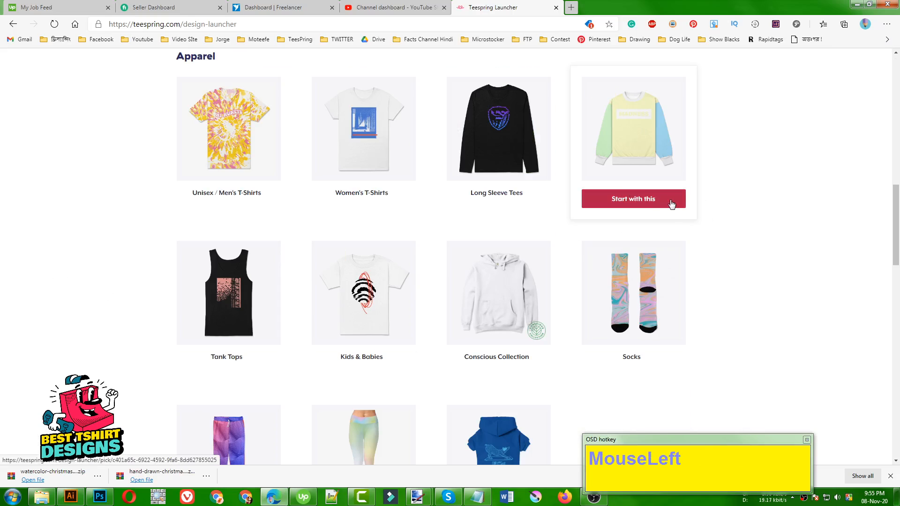
left_click(628, 204)
scroll(151, 241, "down", 3)
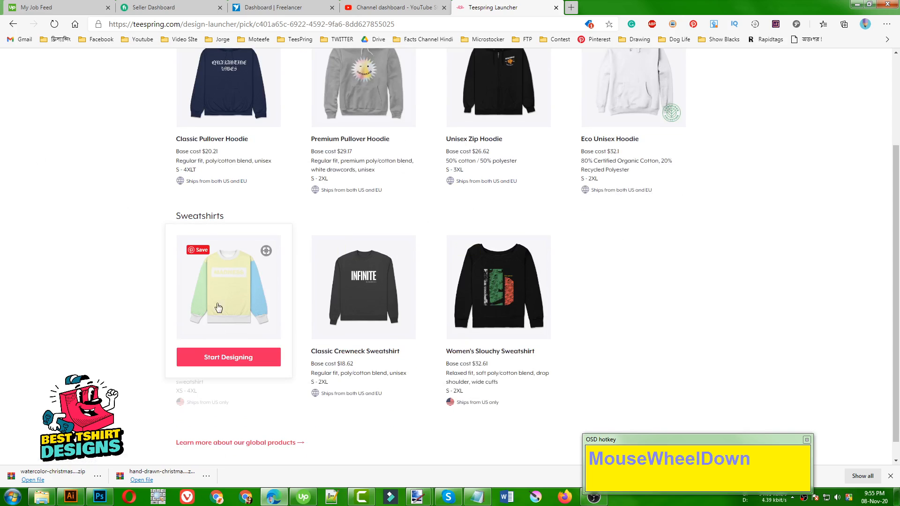
left_click(221, 357)
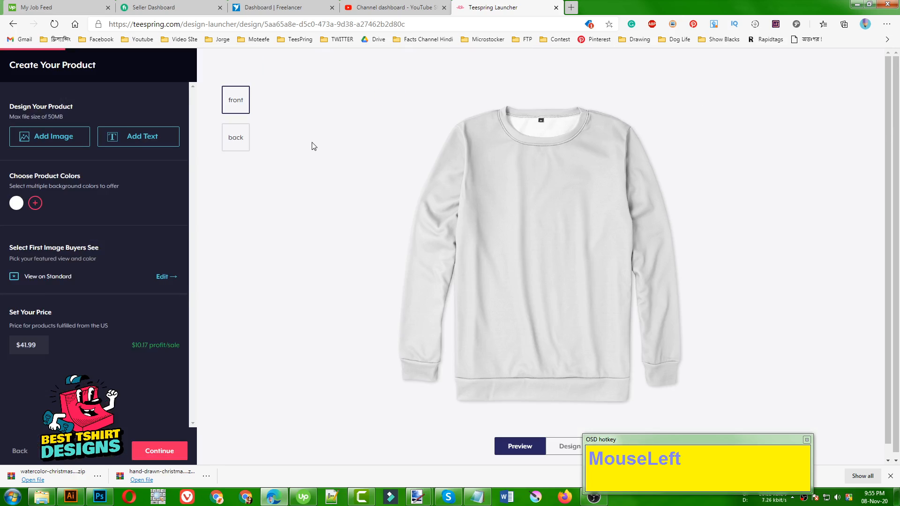
Add the CH NEW image from the RED folder as the sweatshirt's artwork
left_click(56, 136)
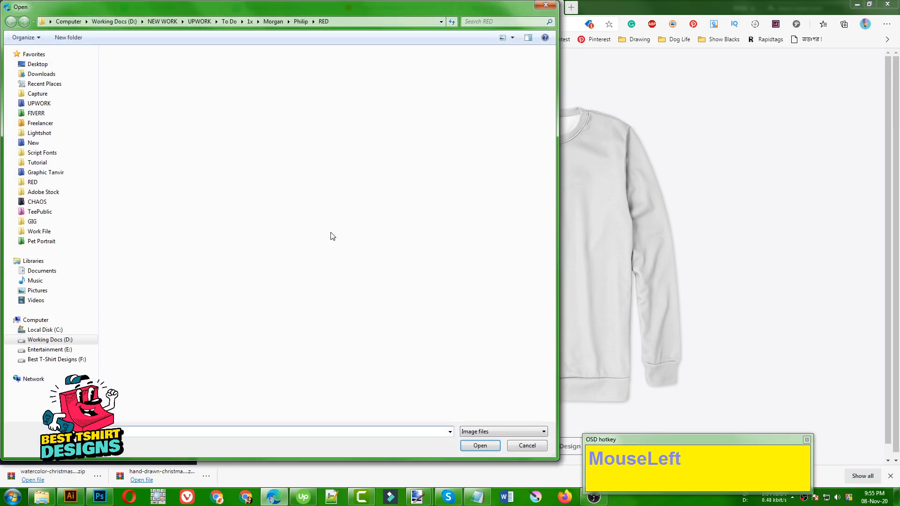
left_click(34, 181)
left_click(462, 89)
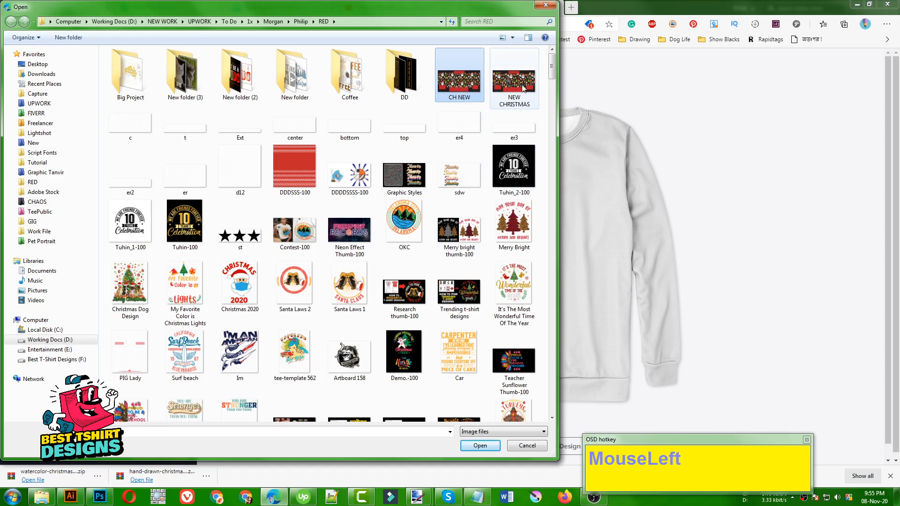
double_click(466, 85)
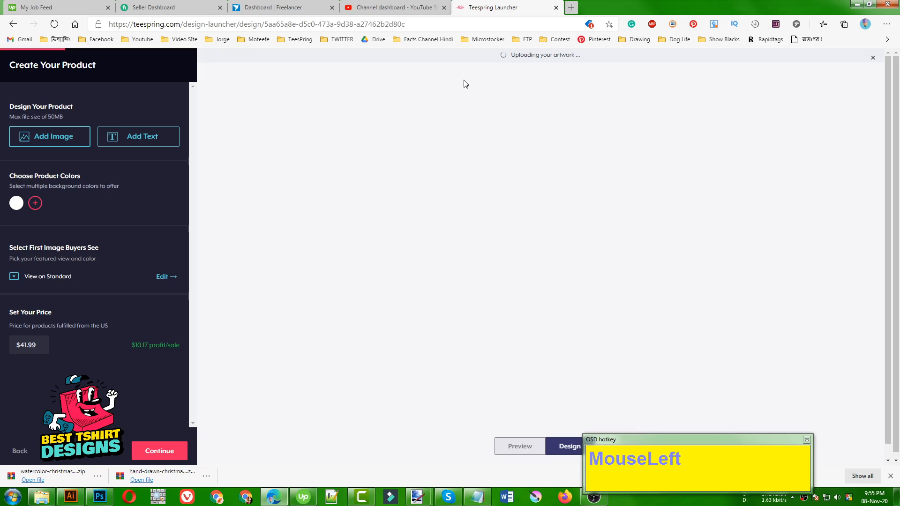
left_click(806, 440)
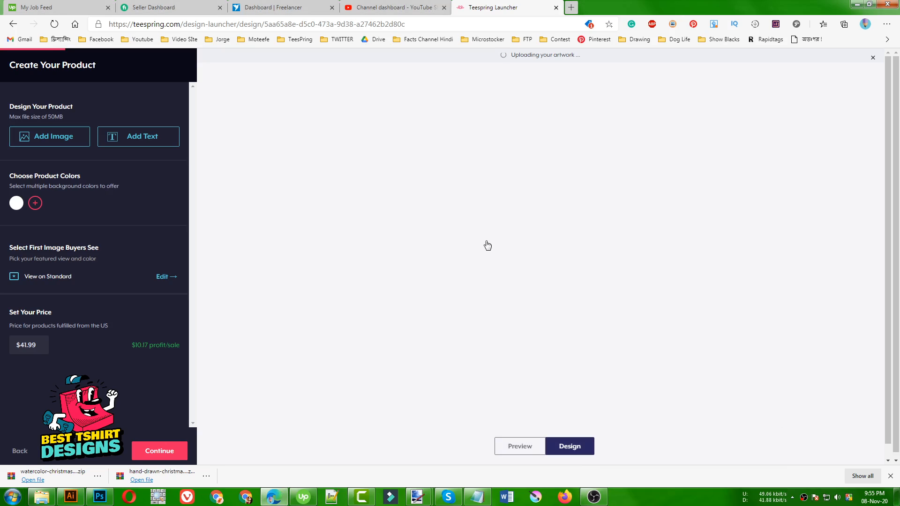
left_click(593, 496)
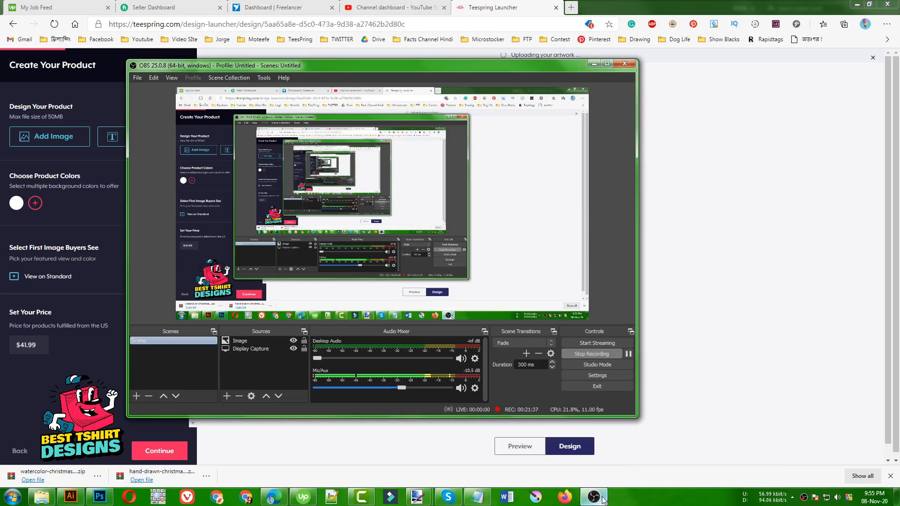
left_click(601, 498)
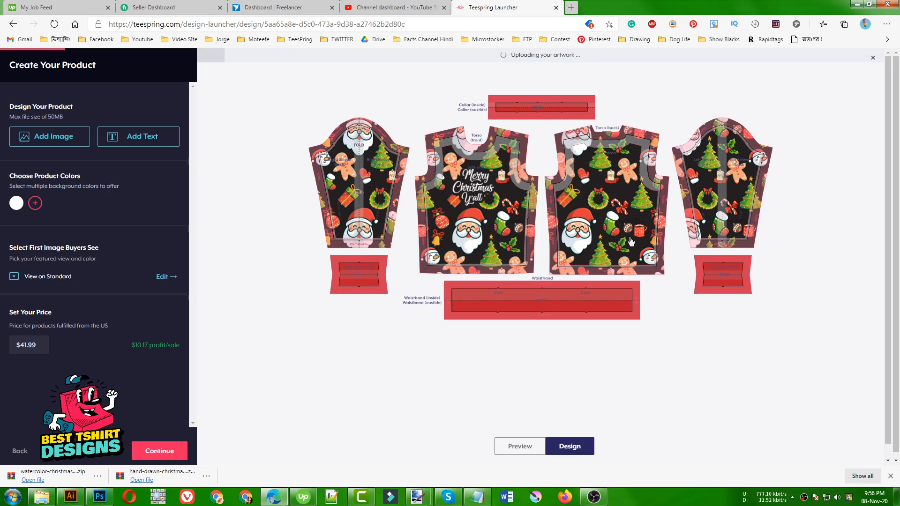
Preview the Christmas artwork on the front of the sweatshirt
left_click(514, 447)
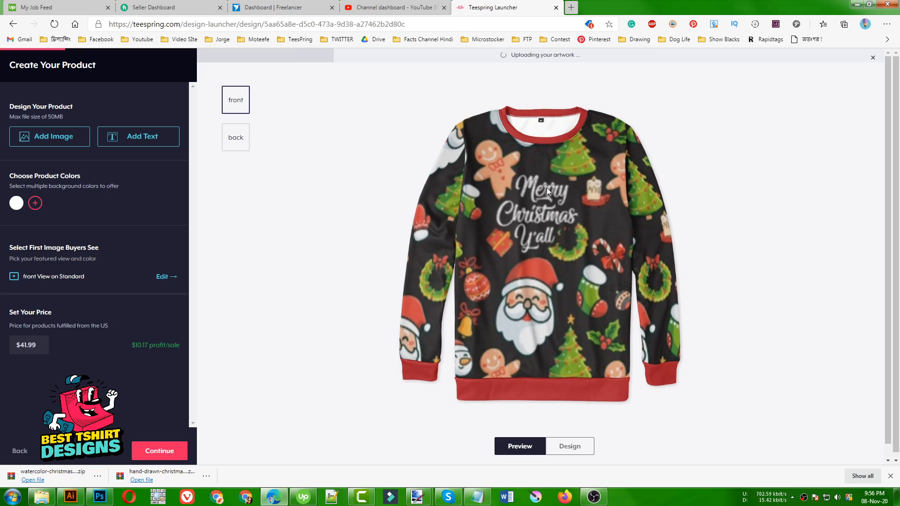
Switch to the Untitled-5 document in Illustrator, try hiding Layer 1, and undo the change
left_click(71, 497)
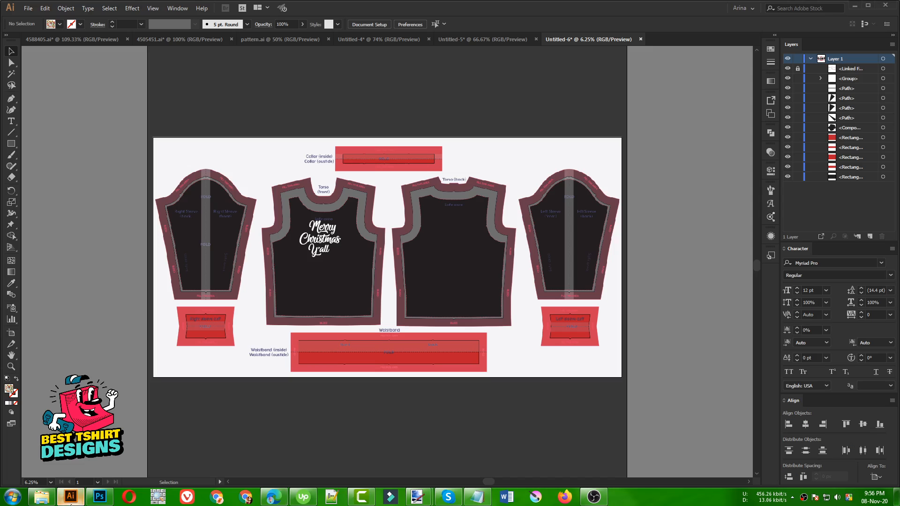
left_click(472, 42)
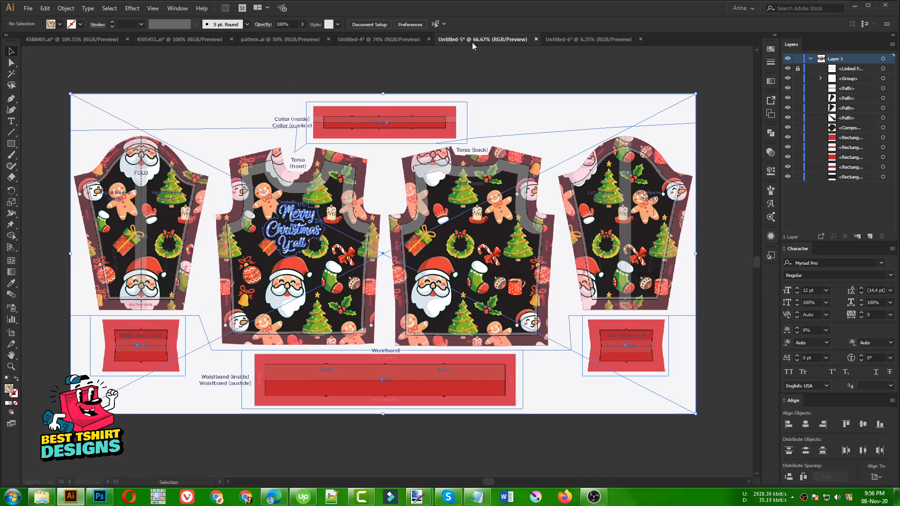
left_click(787, 59)
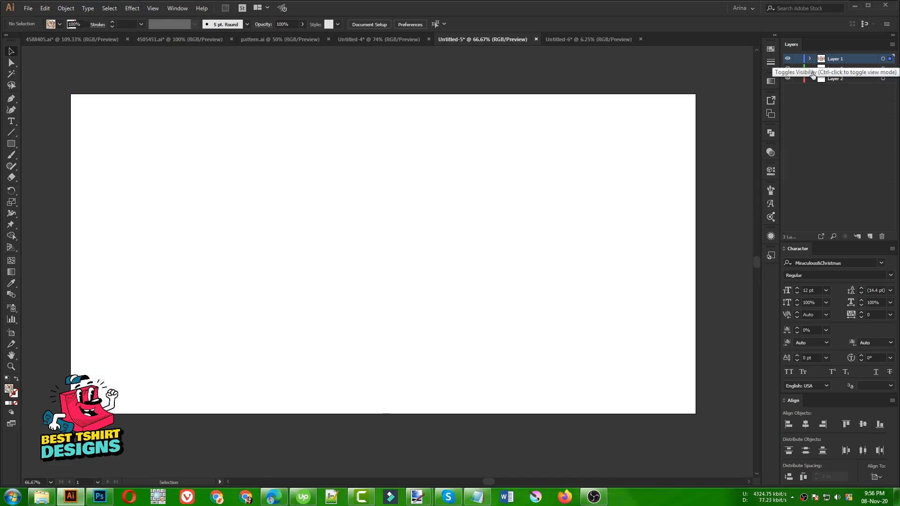
key("ctrl+z")
left_click(821, 125)
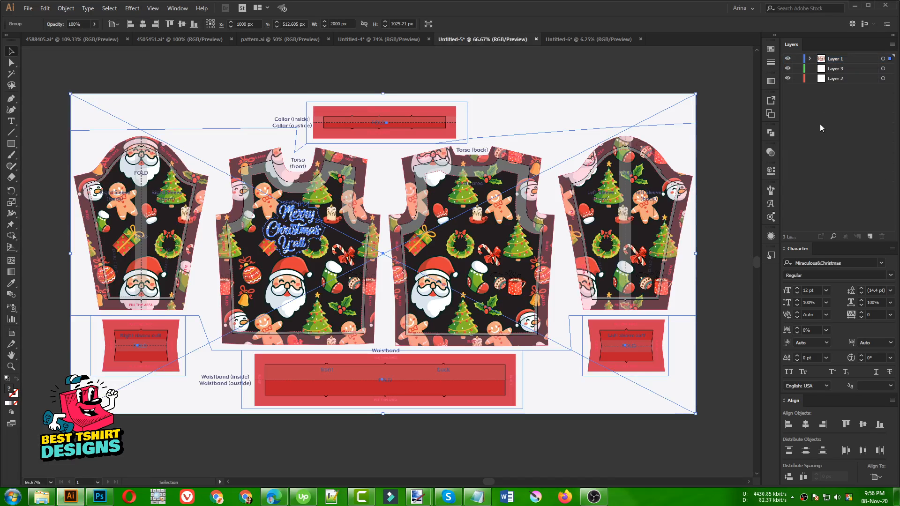
Ungroup the sweater template and Christmas artwork in the Untitled-5 document and clear the selection
left_click(788, 59)
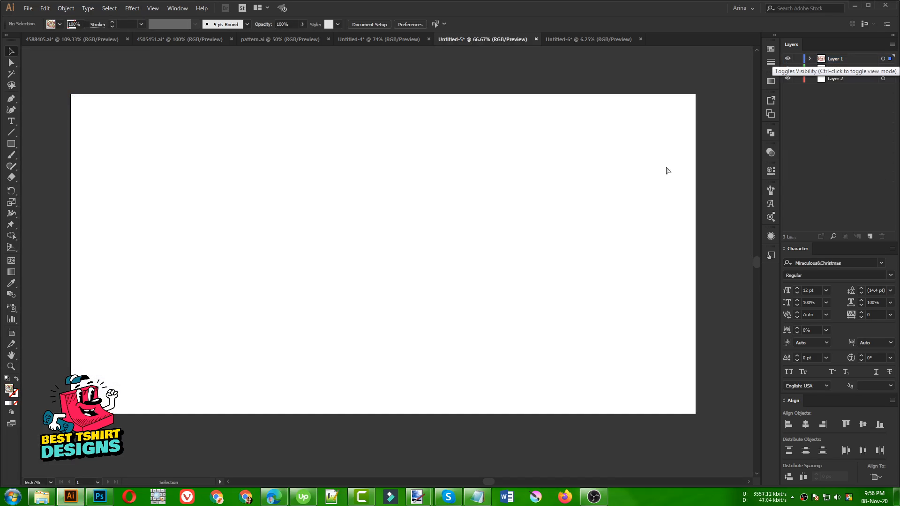
key("ctrl+z")
right_click(400, 246)
left_click(421, 323)
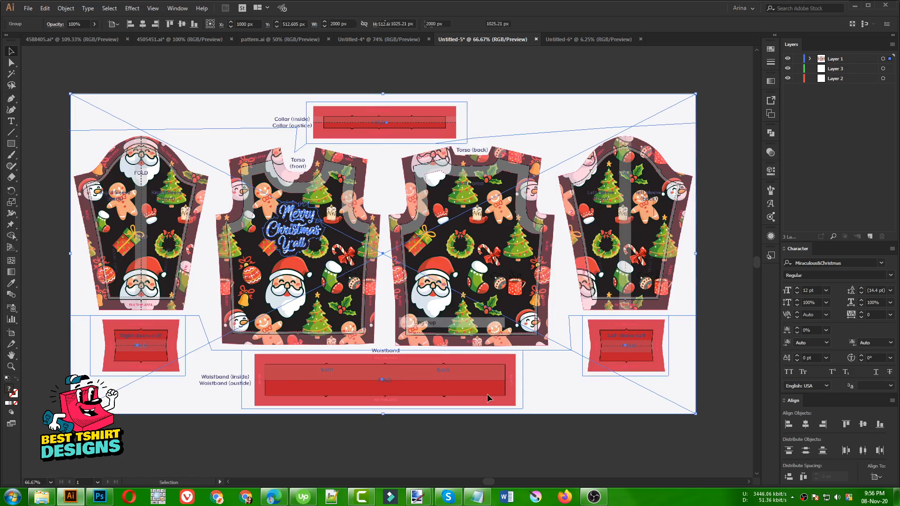
left_click(548, 445)
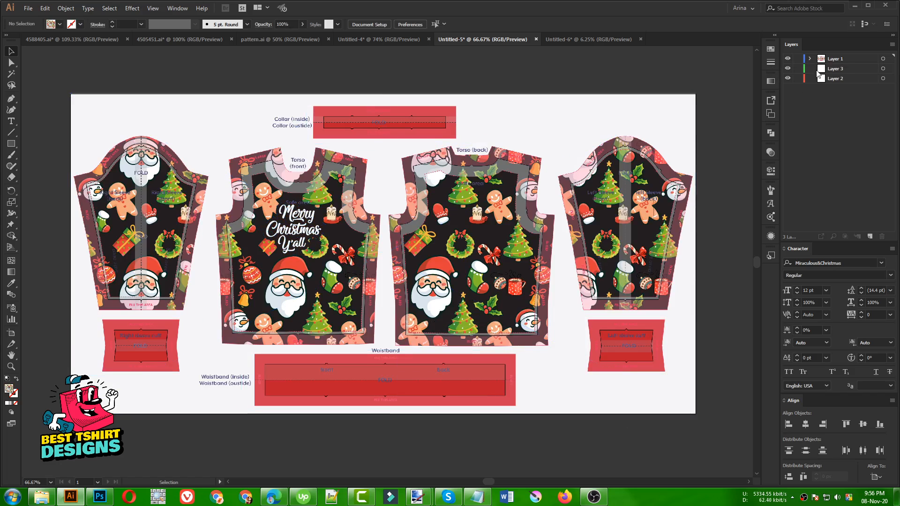
left_click(788, 59)
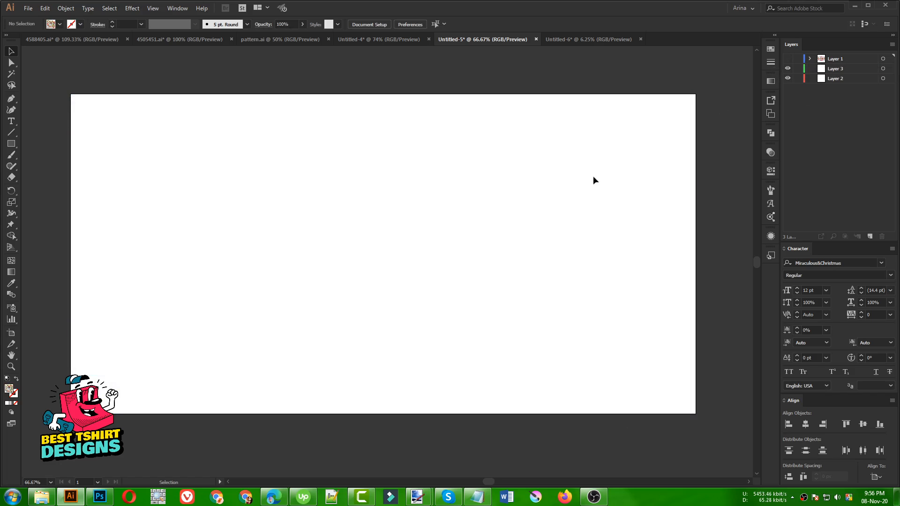
left_click(788, 59)
left_click(686, 140)
right_click(580, 146)
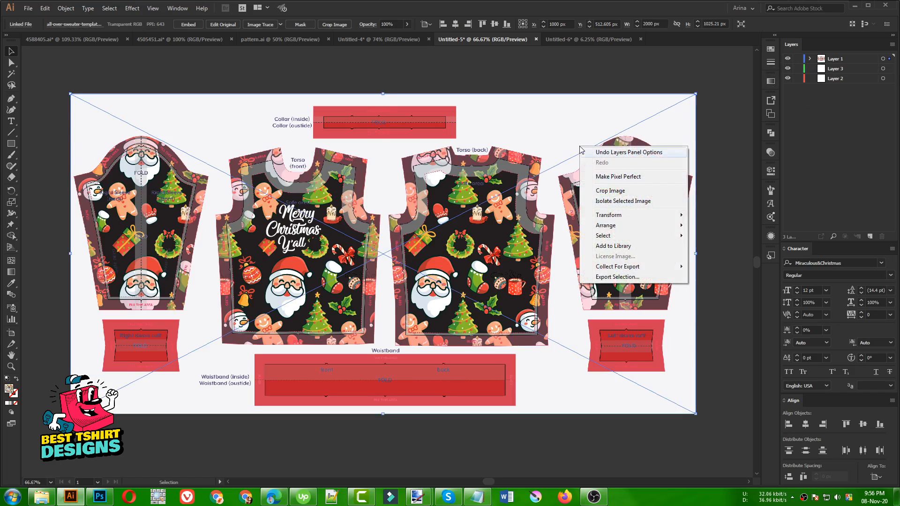
Expand Layer 1 and hide its linked sweater template image so only the Christmas artwork shows
left_click(809, 58)
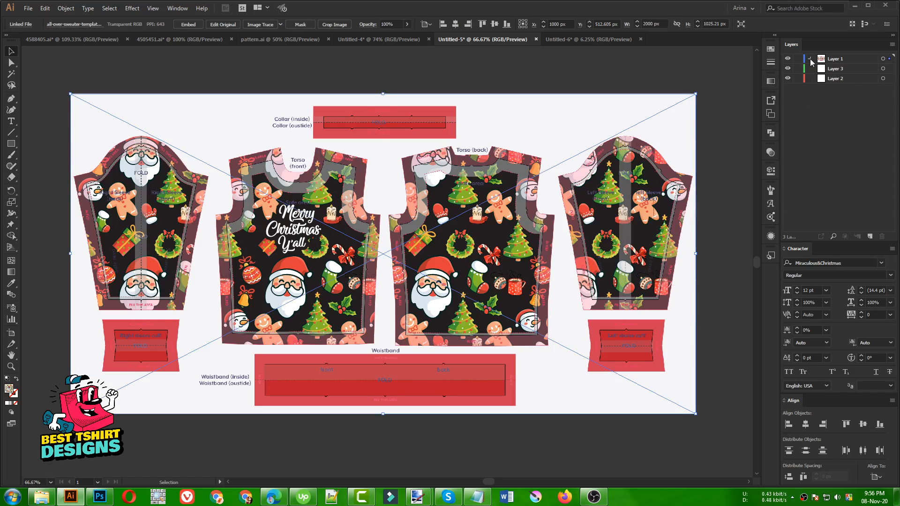
left_click(810, 58)
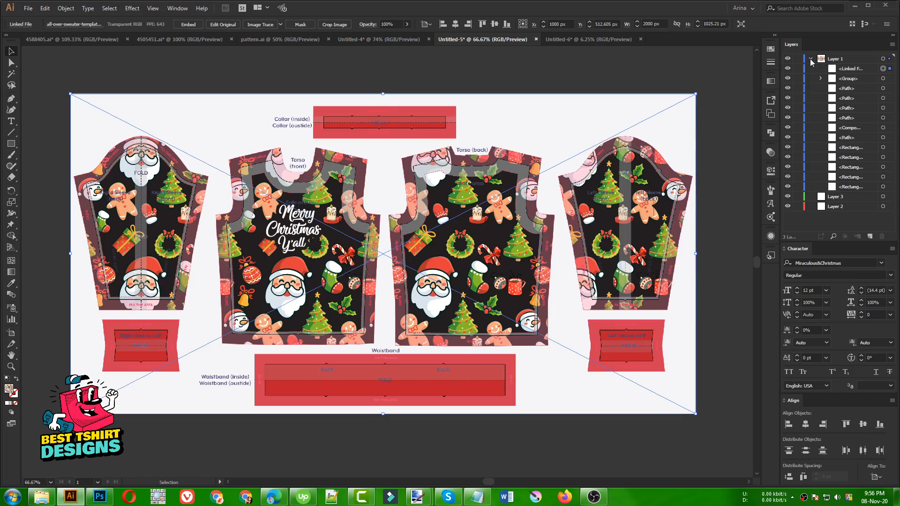
left_click(788, 69)
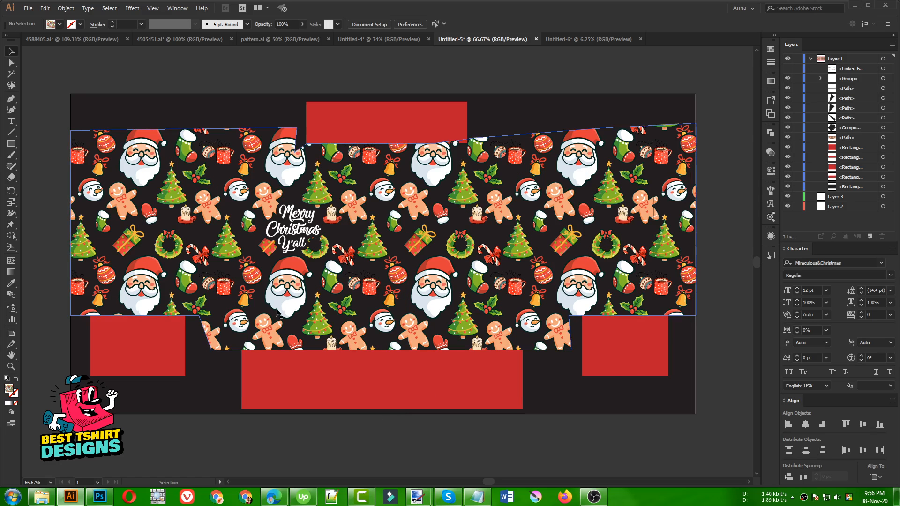
scroll(277, 312, "up", 1, "alt")
scroll(334, 197, "up", 1)
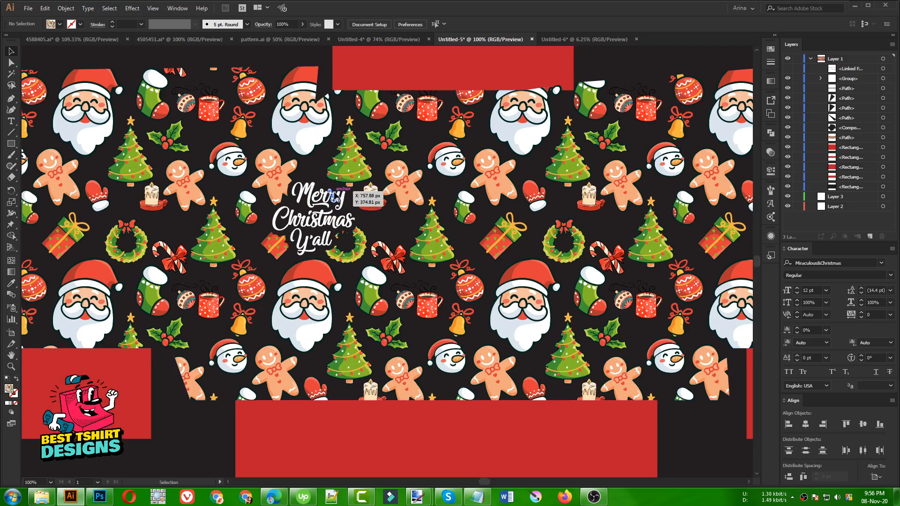
scroll(334, 197, "up", 1)
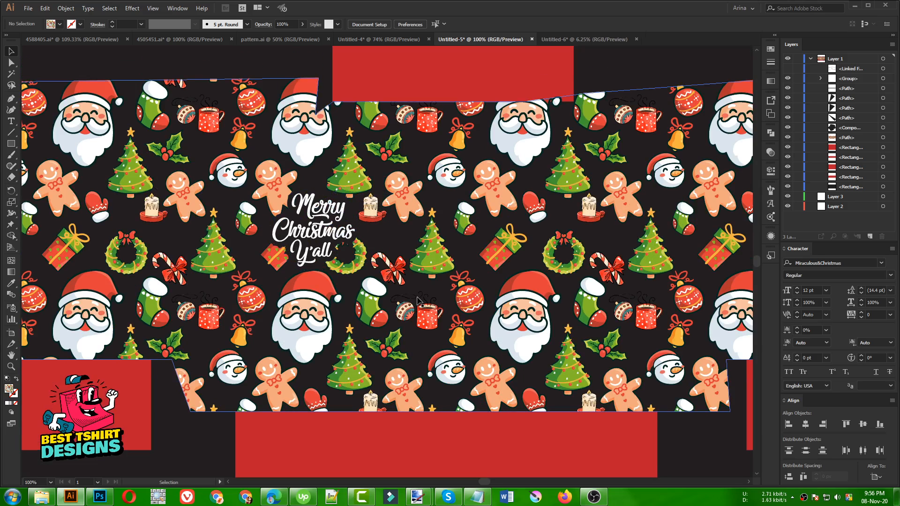
Switch to the Teespring launcher in the browser and compare the sweatshirt's back and front previews
left_click(274, 496)
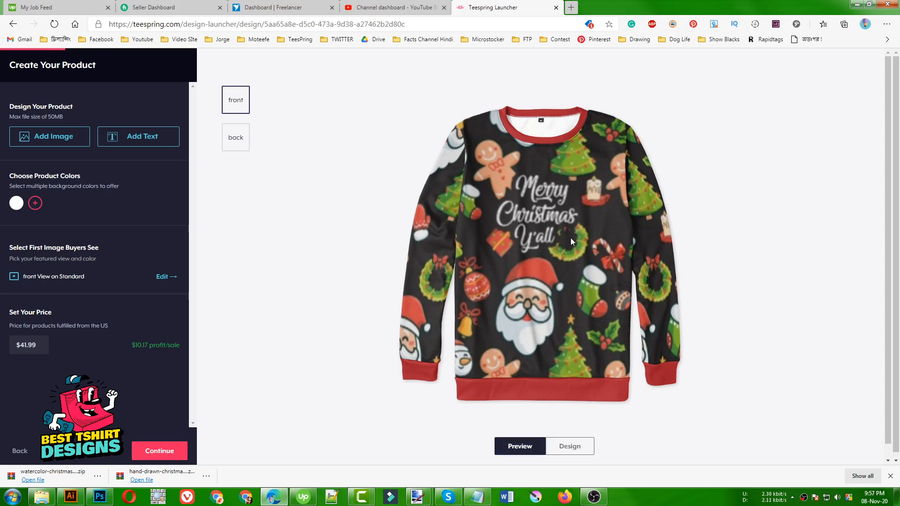
left_click(232, 140)
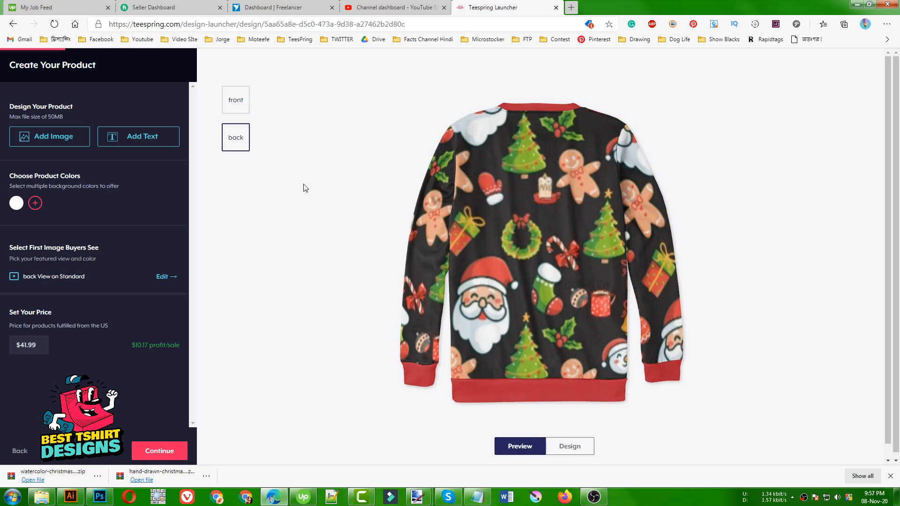
left_click(239, 103)
left_click(237, 149)
left_click(231, 99)
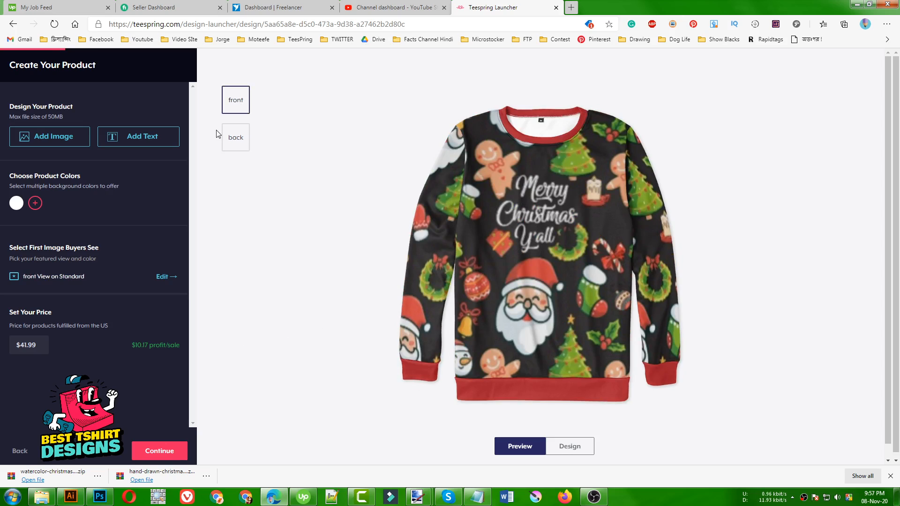
left_click(247, 139)
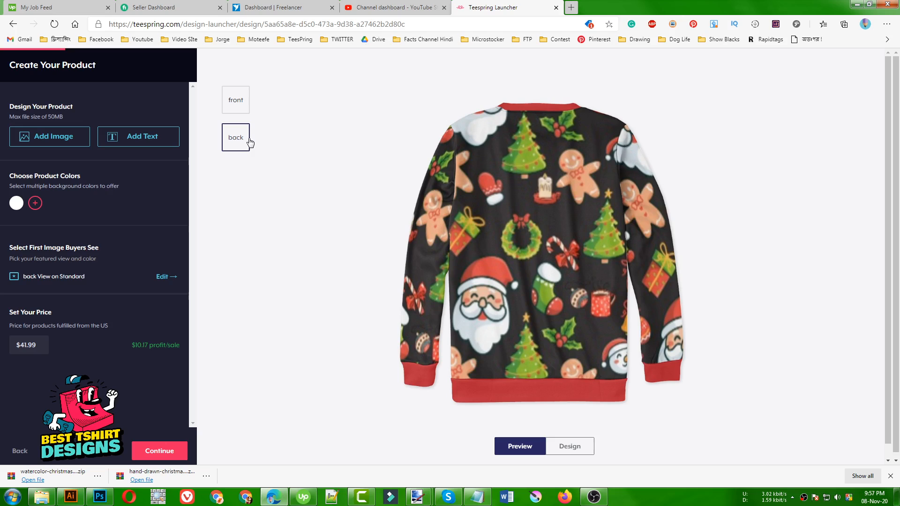
left_click(235, 106)
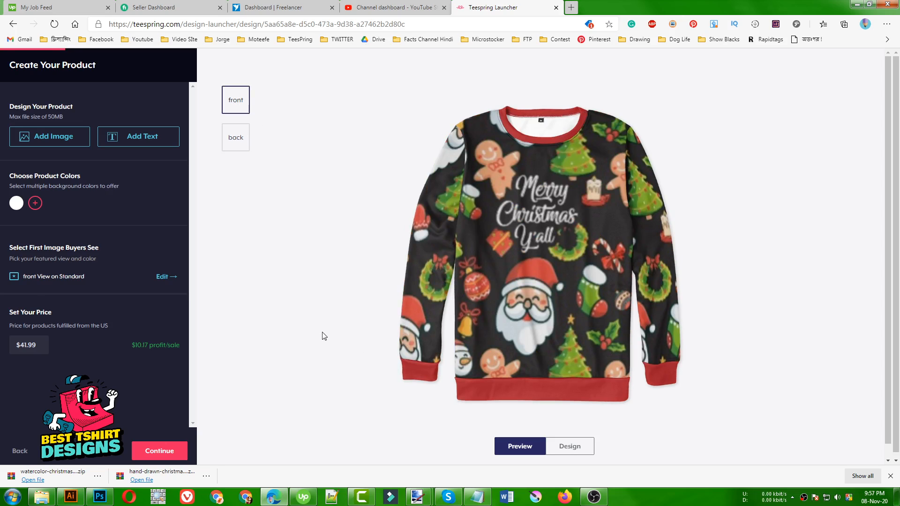
Return to Illustrator and look over the full-size sweater layout in the Untitled-6 document
left_click(70, 497)
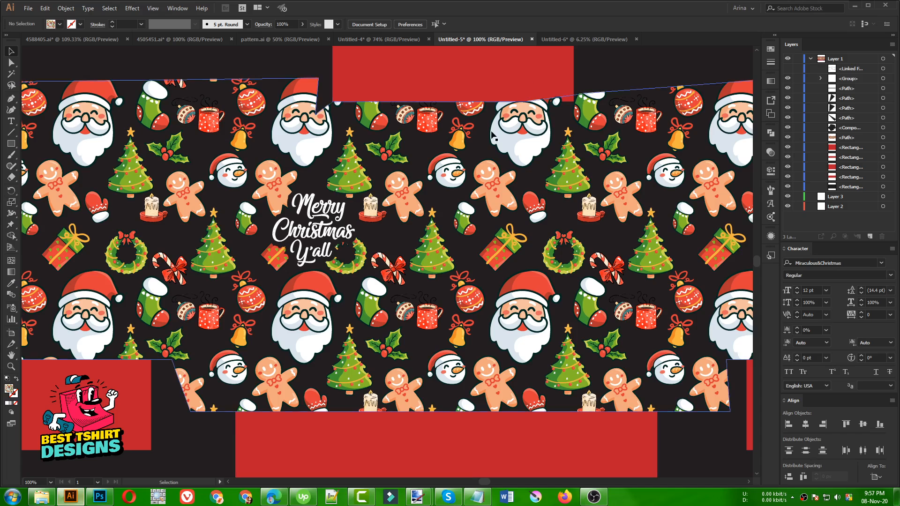
left_click(558, 40)
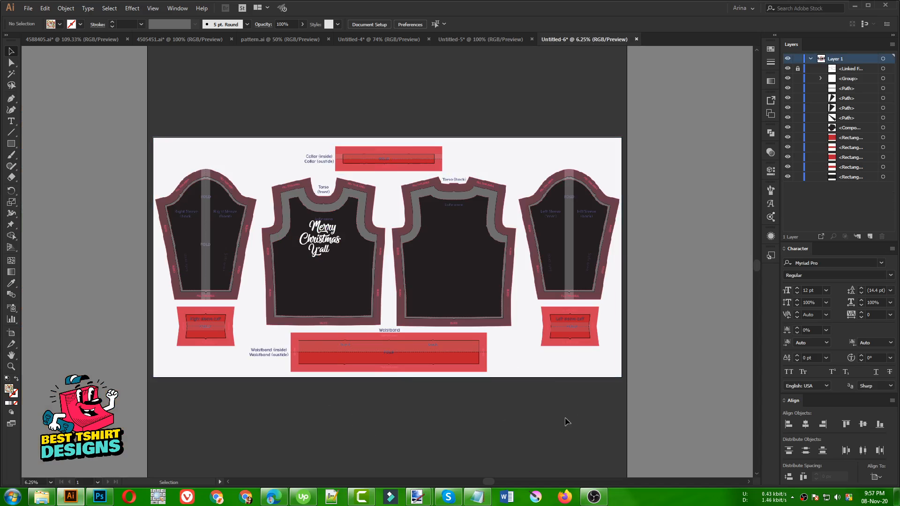
left_click_drag(625, 391, 186, 167)
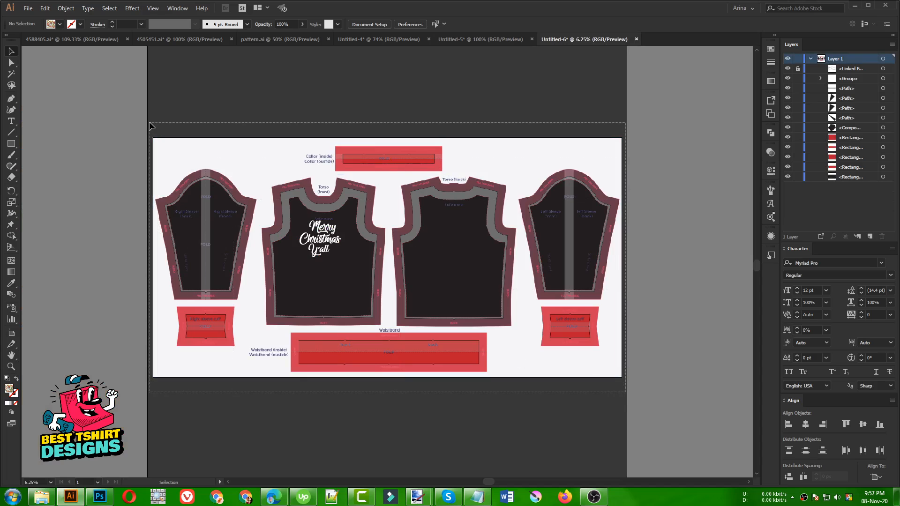
left_click(223, 100)
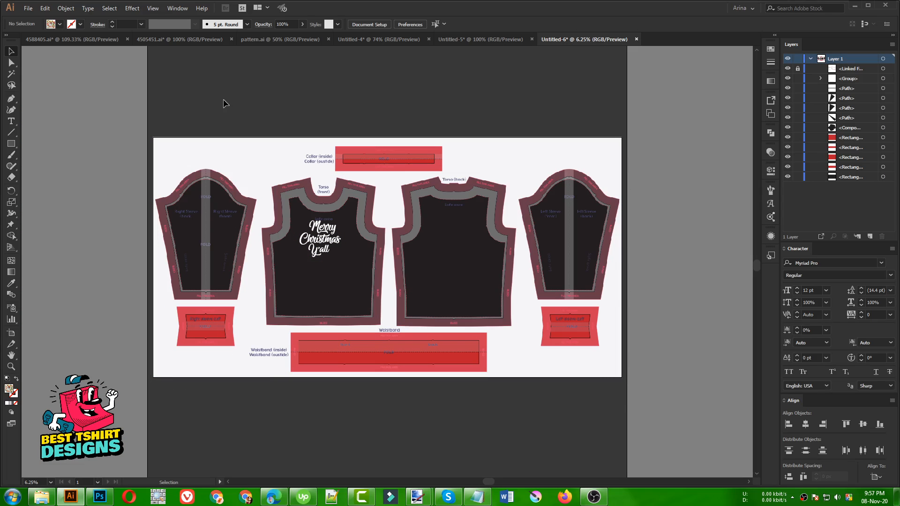